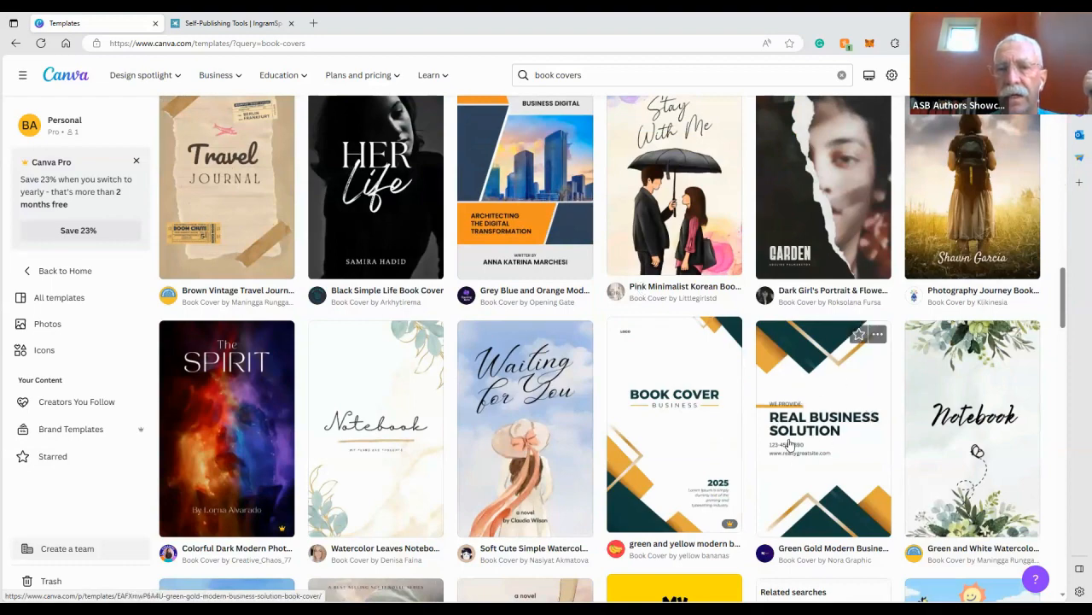
Open the Yellow Illustrative Children's Book Cover template from the book cover results and start customizing it
{"action": "scroll", "coordinate": [794, 442], "scroll_direction": "up", "scroll_amount": 3}
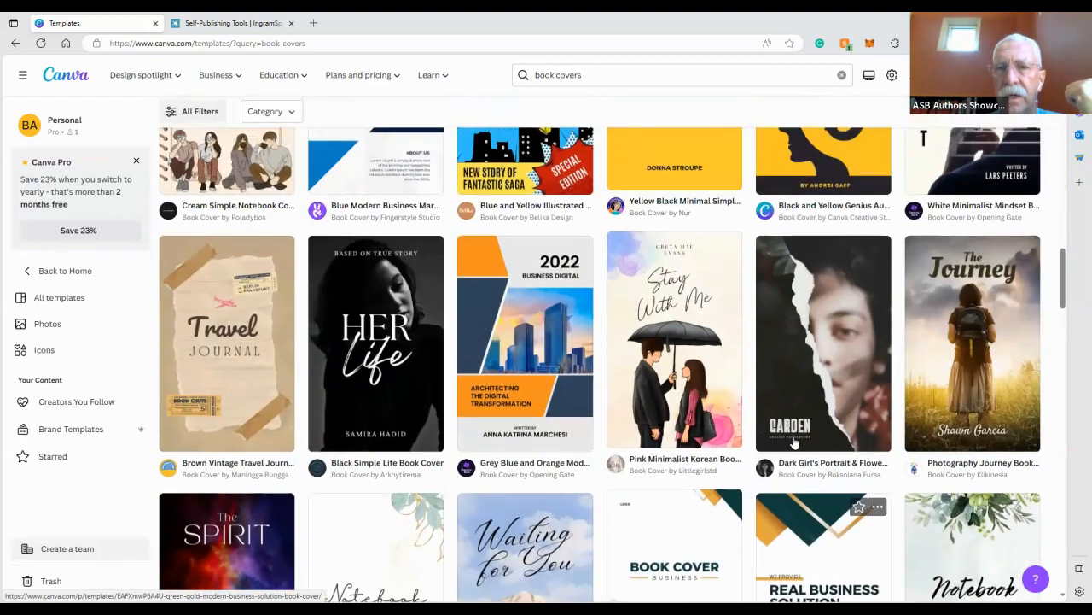
{"action": "scroll", "coordinate": [794, 442], "scroll_direction": "up", "scroll_amount": 12}
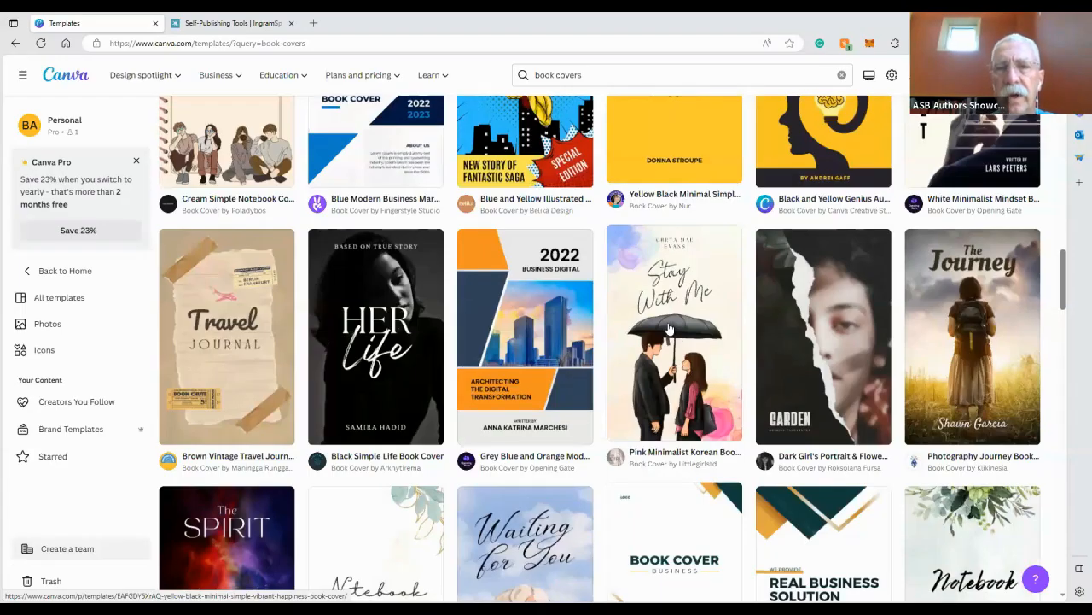
{"action": "scroll", "coordinate": [670, 330], "scroll_direction": "down", "scroll_amount": 5}
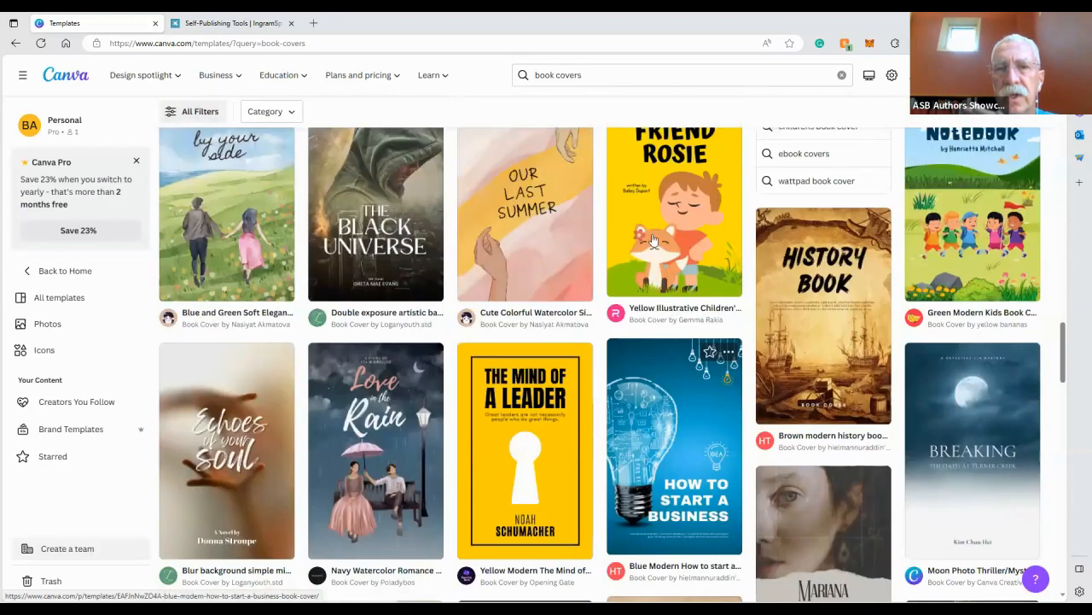
{"action": "left_click", "coordinate": [734, 202]}
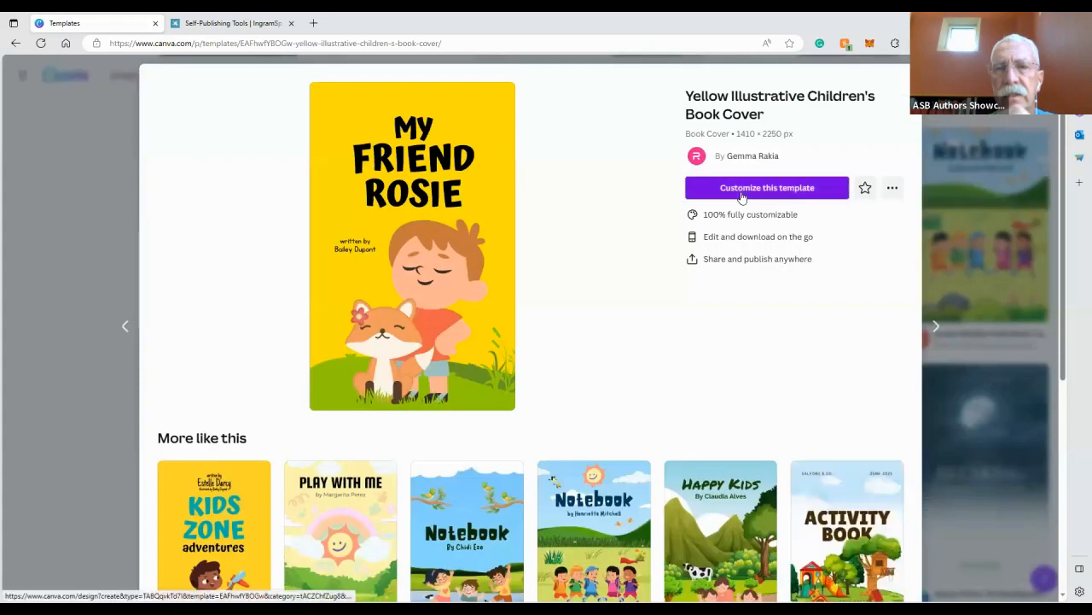
{"action": "left_click", "coordinate": [742, 195]}
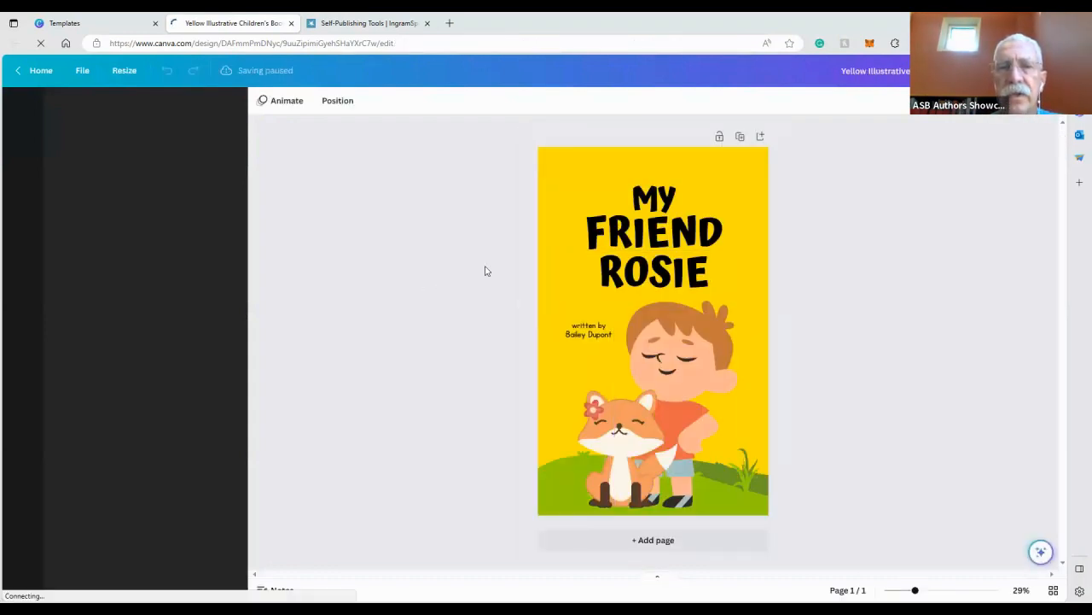
Change the cover's background colour from yellow to the green document colour
{"action": "left_click", "coordinate": [657, 369]}
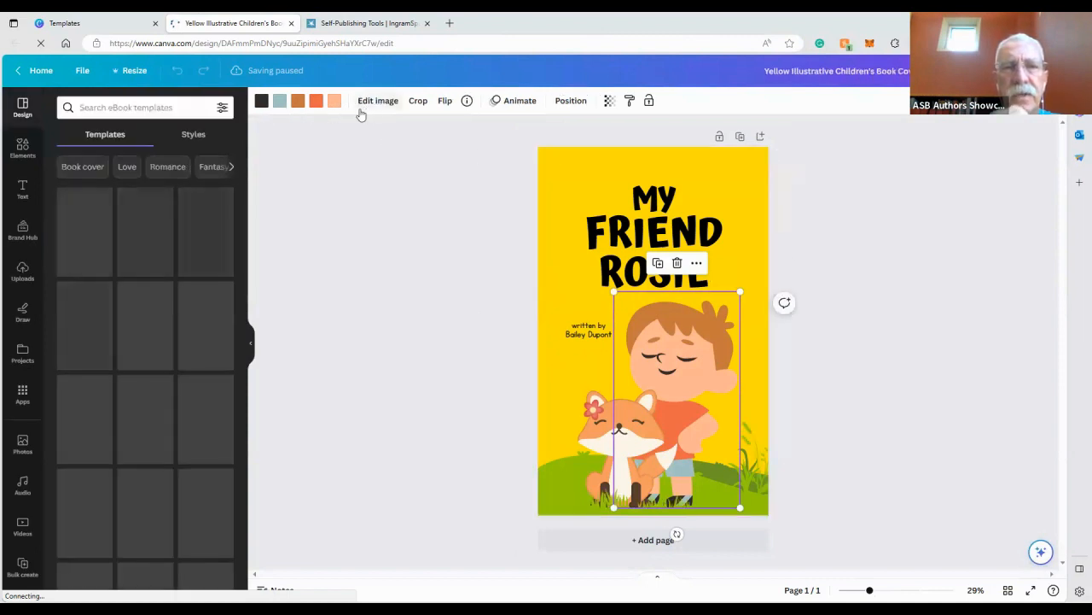
{"action": "left_click", "coordinate": [568, 168]}
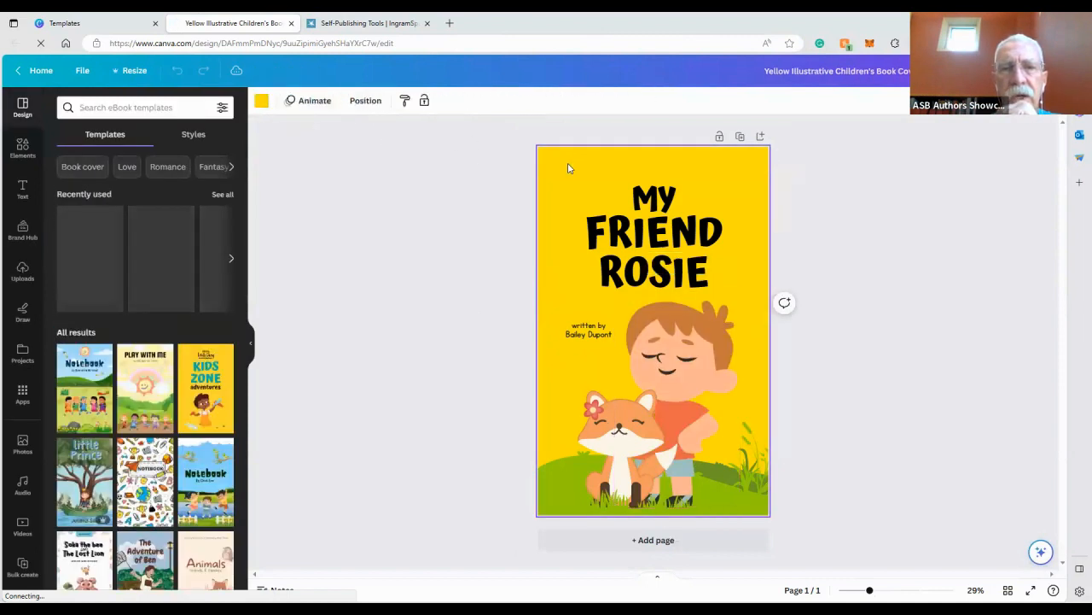
{"action": "left_click", "coordinate": [261, 101]}
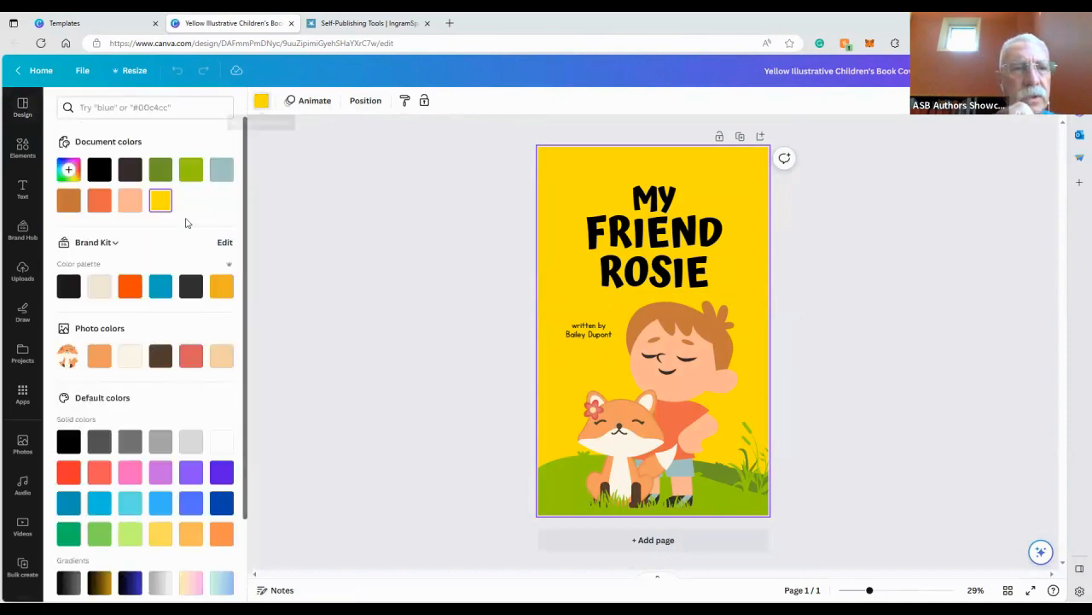
{"action": "left_click", "coordinate": [190, 170]}
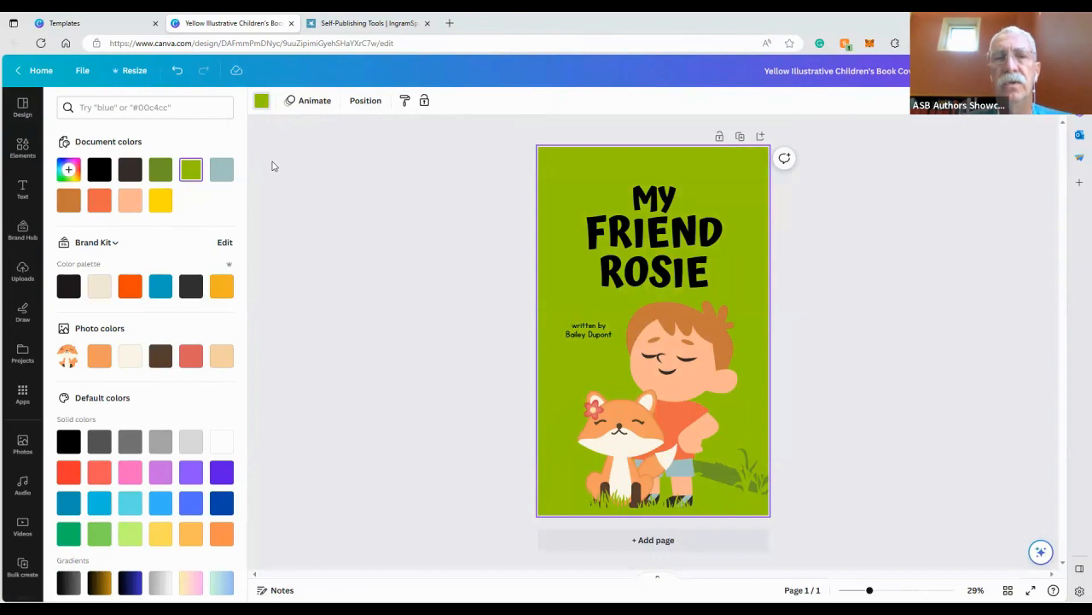
Browse further through the book cover template results before returning to the design
{"action": "left_click", "coordinate": [127, 17]}
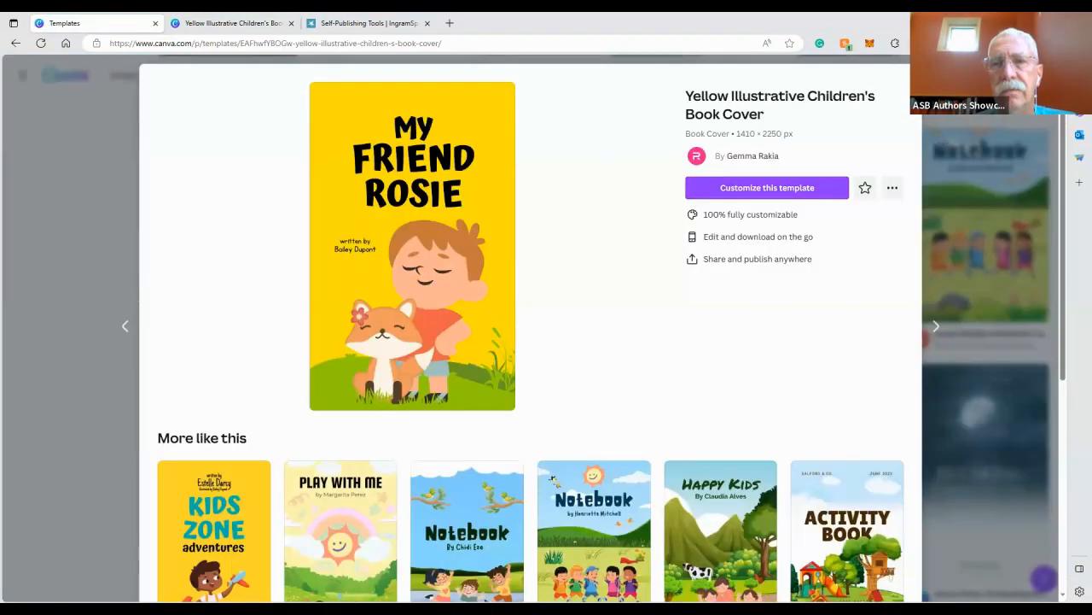
{"action": "key", "text": "Escape"}
{"action": "scroll", "coordinate": [634, 295], "scroll_direction": "down", "scroll_amount": 2}
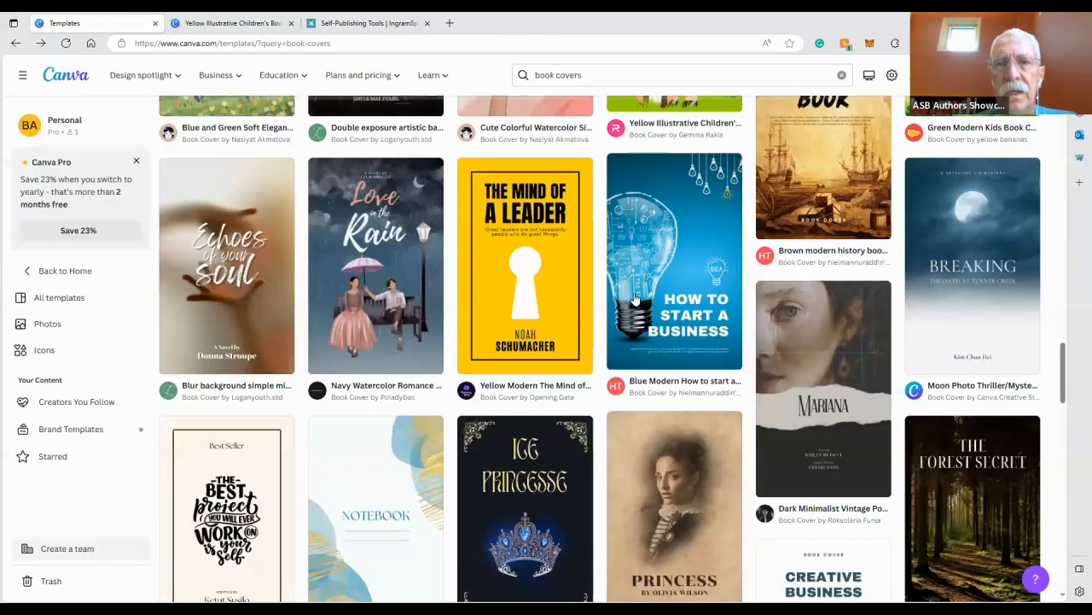
{"action": "scroll", "coordinate": [634, 297], "scroll_direction": "down", "scroll_amount": 1}
{"action": "scroll", "coordinate": [867, 77], "scroll_direction": "down", "scroll_amount": 5}
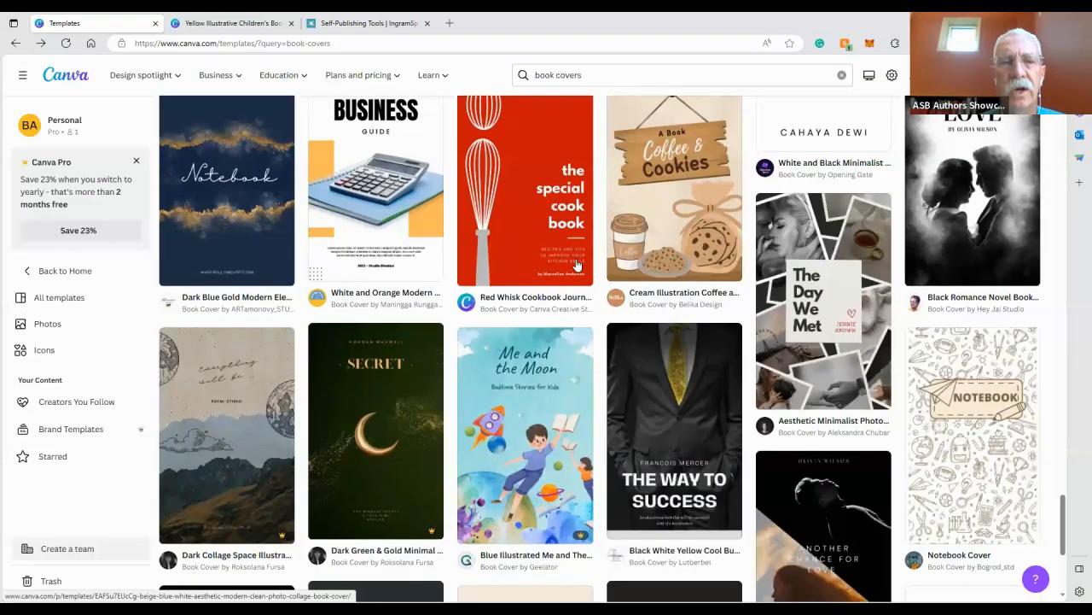
{"action": "scroll", "coordinate": [577, 263], "scroll_direction": "down", "scroll_amount": 5}
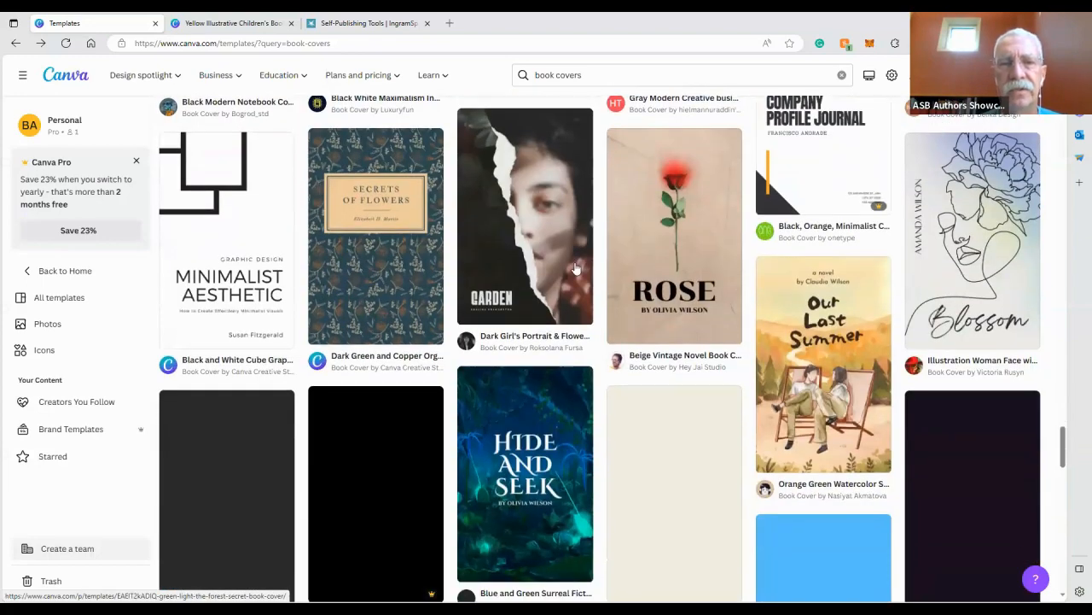
{"action": "scroll", "coordinate": [576, 269], "scroll_direction": "down", "scroll_amount": 3}
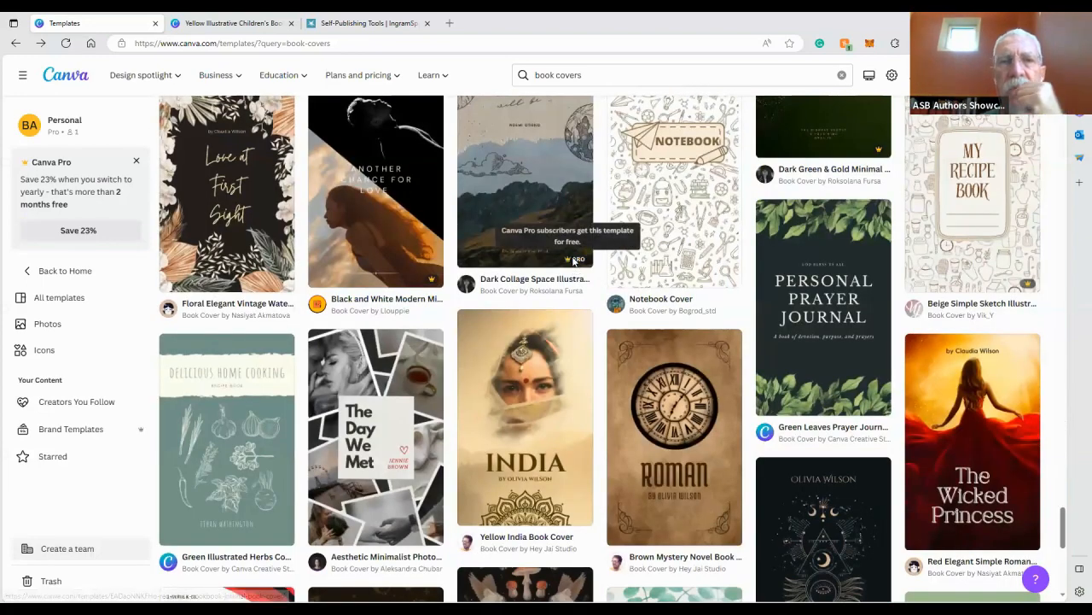
{"action": "key", "text": "ctrl+Tab"}
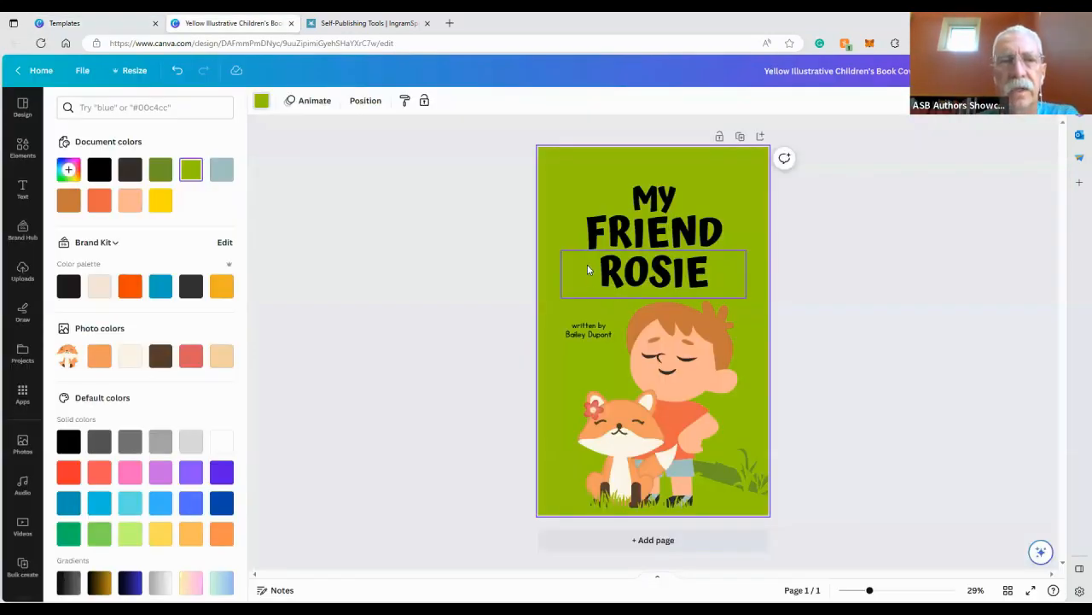
Copy and resize the cover to a custom size of 9.25 × 6.25 inches
{"action": "left_click", "coordinate": [135, 71]}
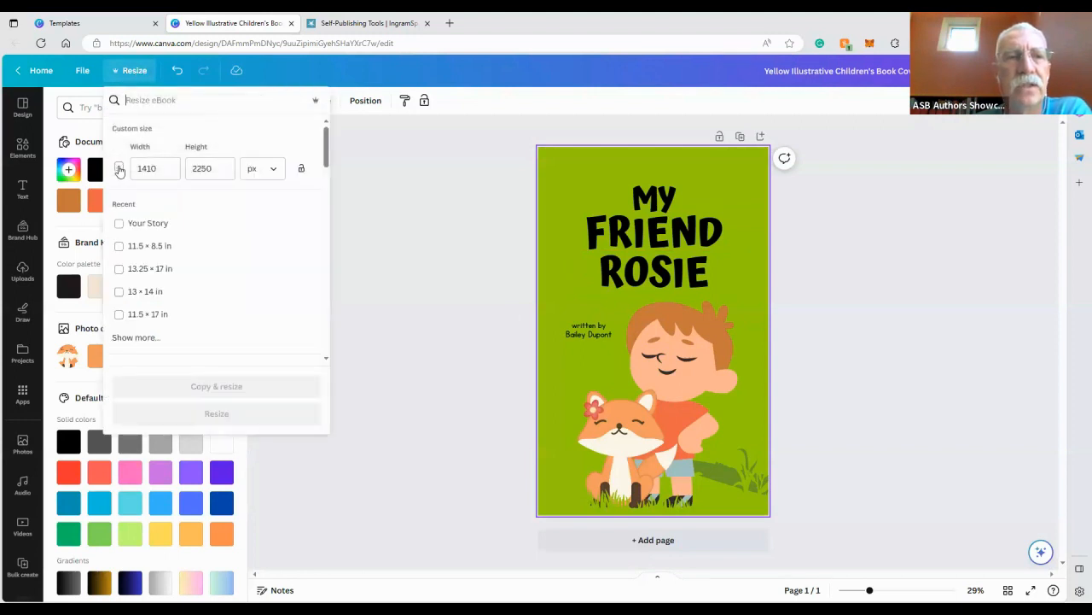
{"action": "left_click", "coordinate": [119, 168]}
{"action": "left_click", "coordinate": [277, 174]}
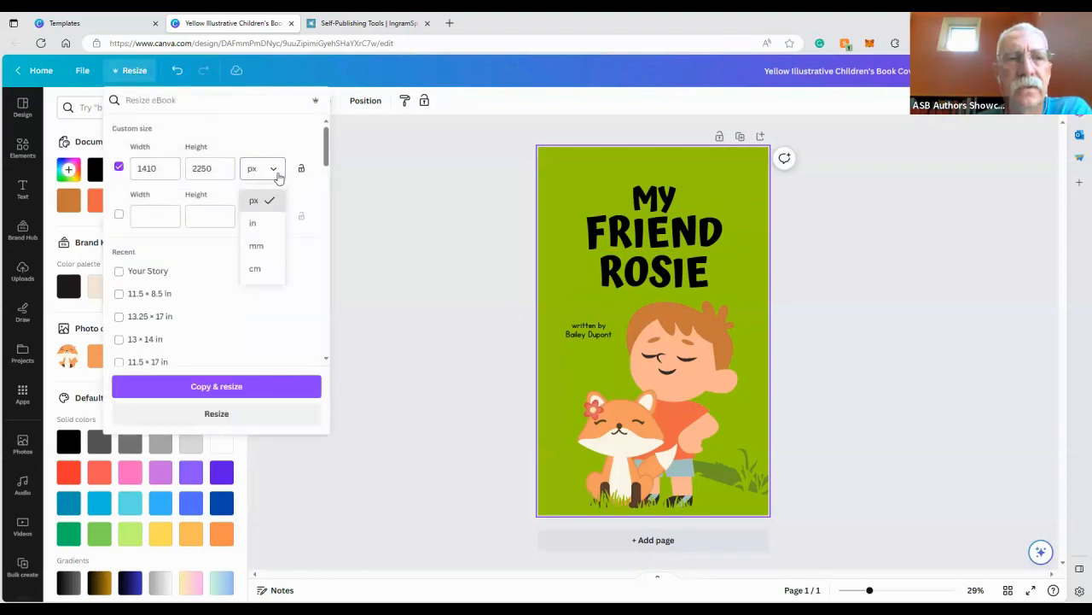
{"action": "left_click", "coordinate": [265, 224]}
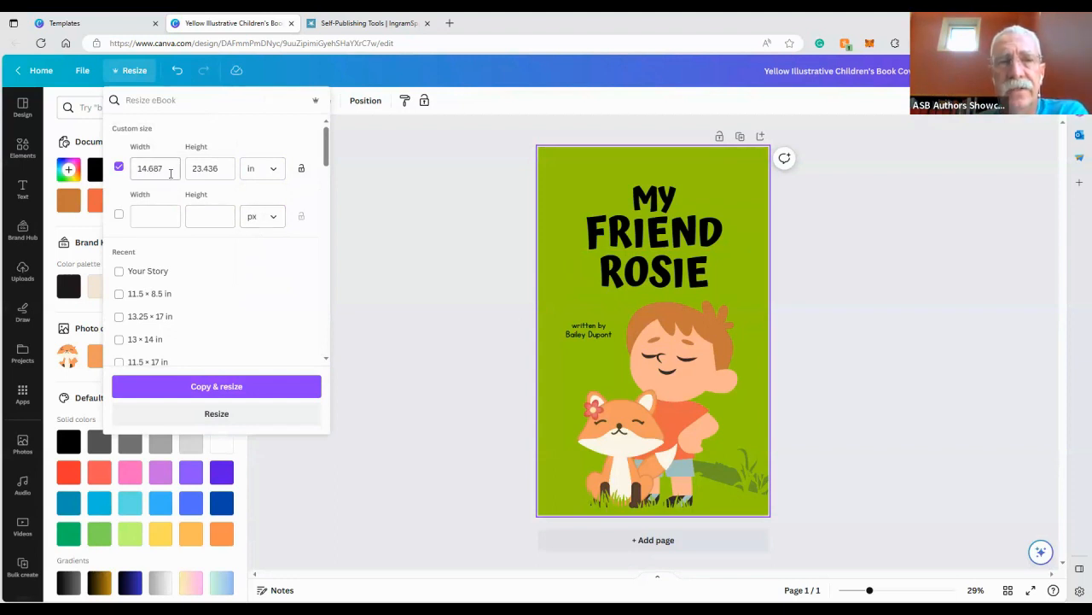
{"action": "left_click_drag", "start_coordinate": [163, 173], "coordinate": [118, 169]}
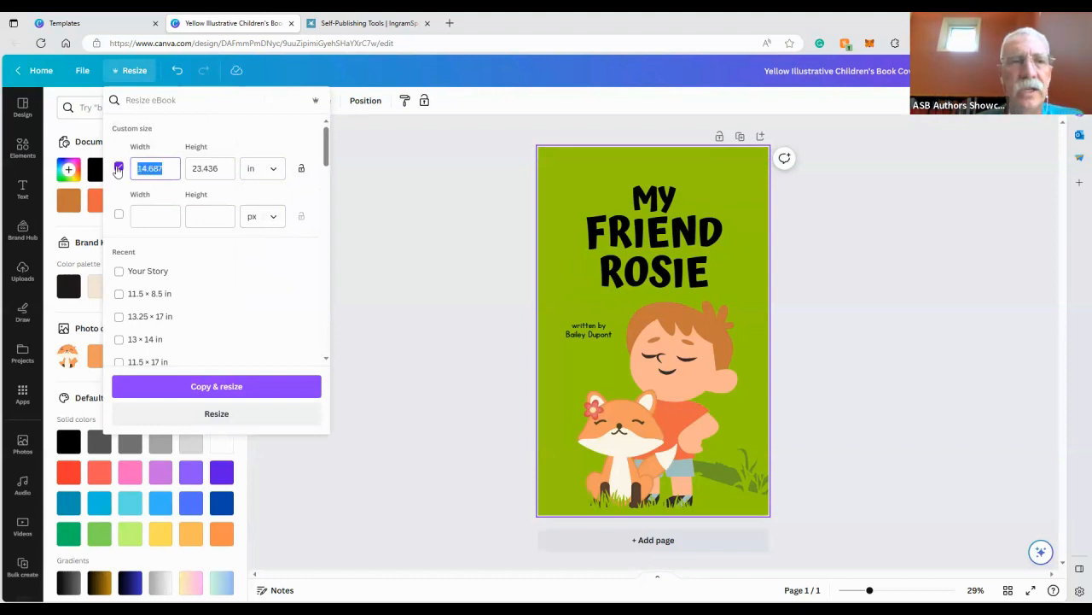
{"action": "type", "text": "9"}
{"action": "left_click", "coordinate": [215, 168]}
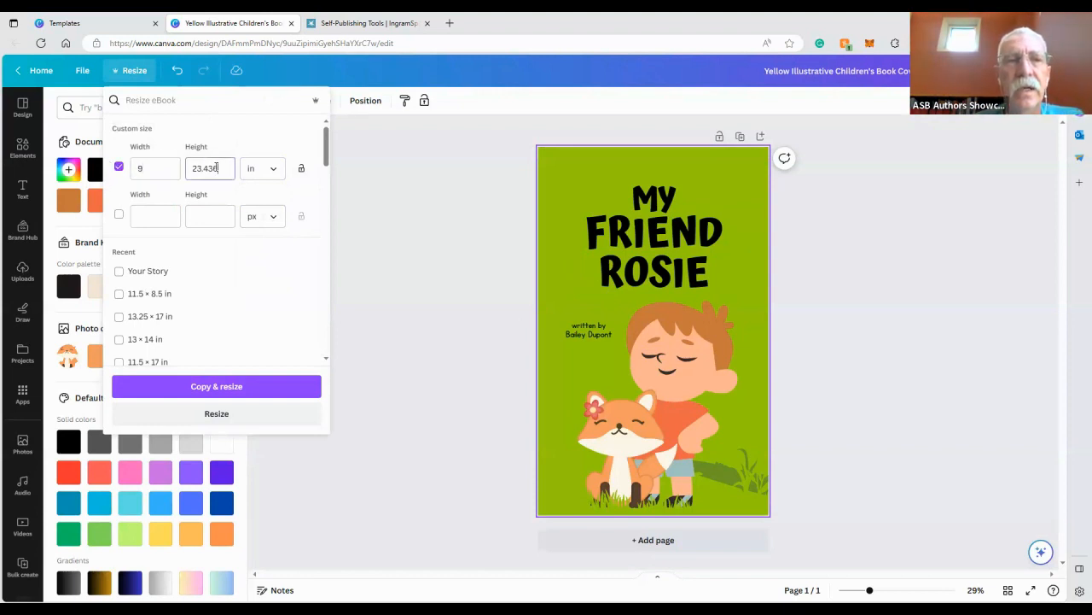
{"action": "left_click_drag", "start_coordinate": [215, 168], "coordinate": [167, 172]}
{"action": "type", "text": "6"}
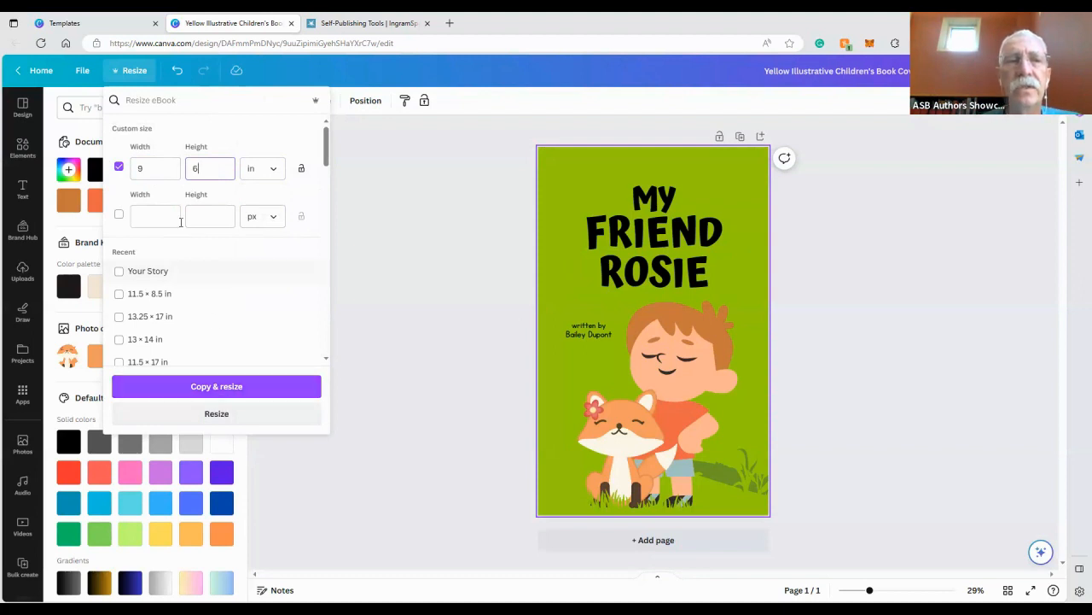
{"action": "left_click", "coordinate": [150, 167]}
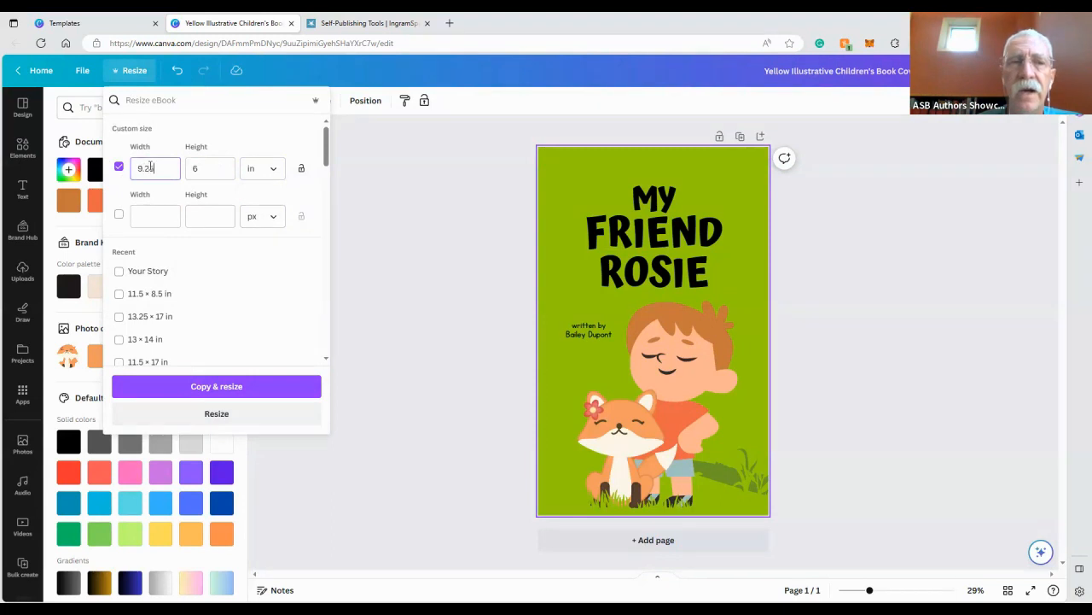
{"action": "left_click", "coordinate": [204, 170]}
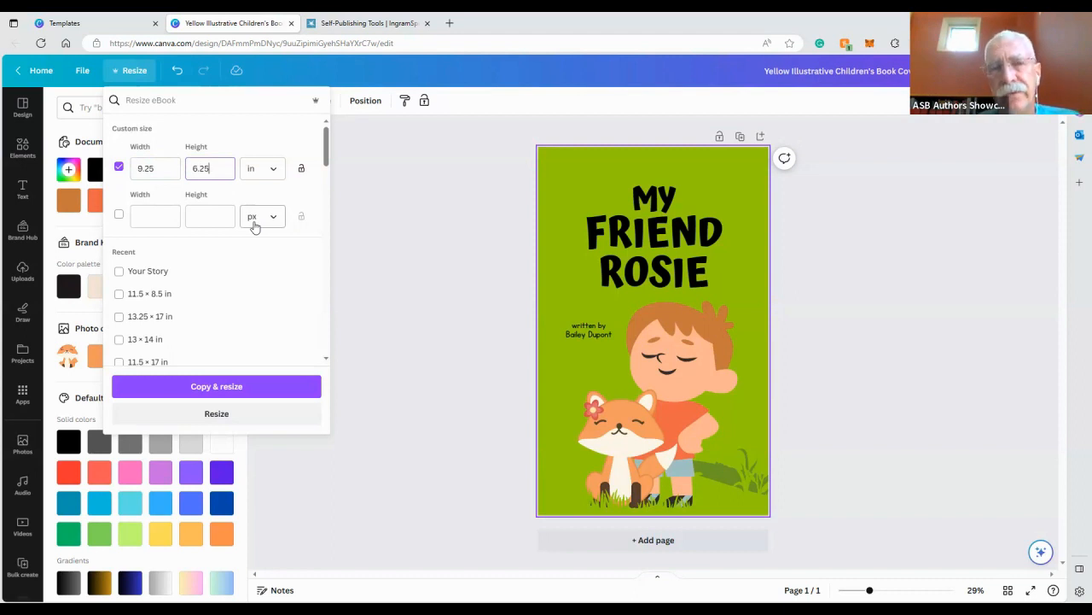
{"action": "left_click", "coordinate": [249, 386]}
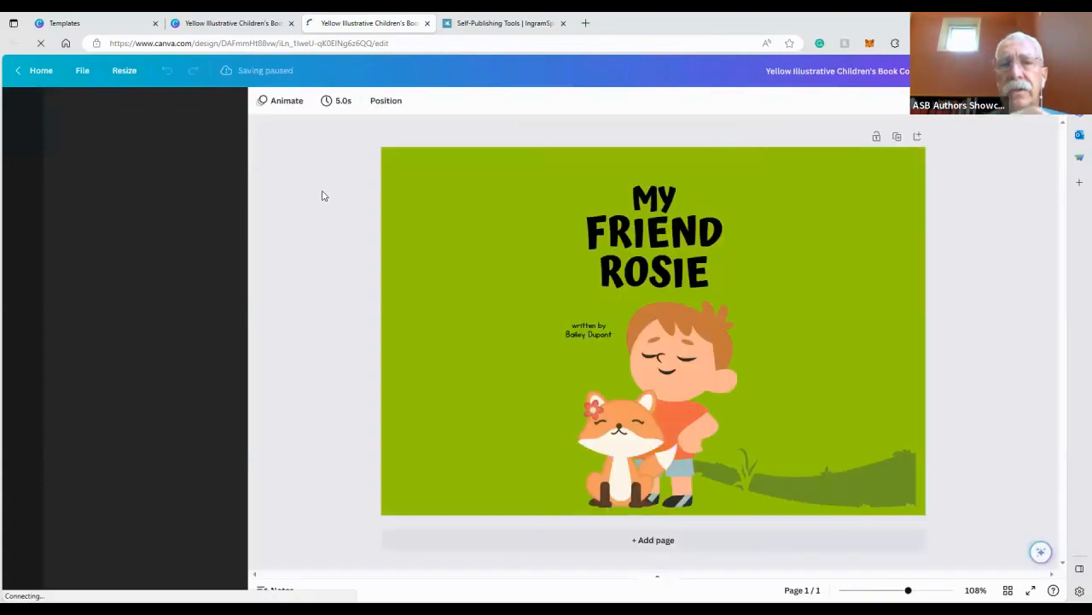
Resize the original cover in place to a custom size of 6.25 in wide by 9.25 in high
{"action": "left_click", "coordinate": [135, 72]}
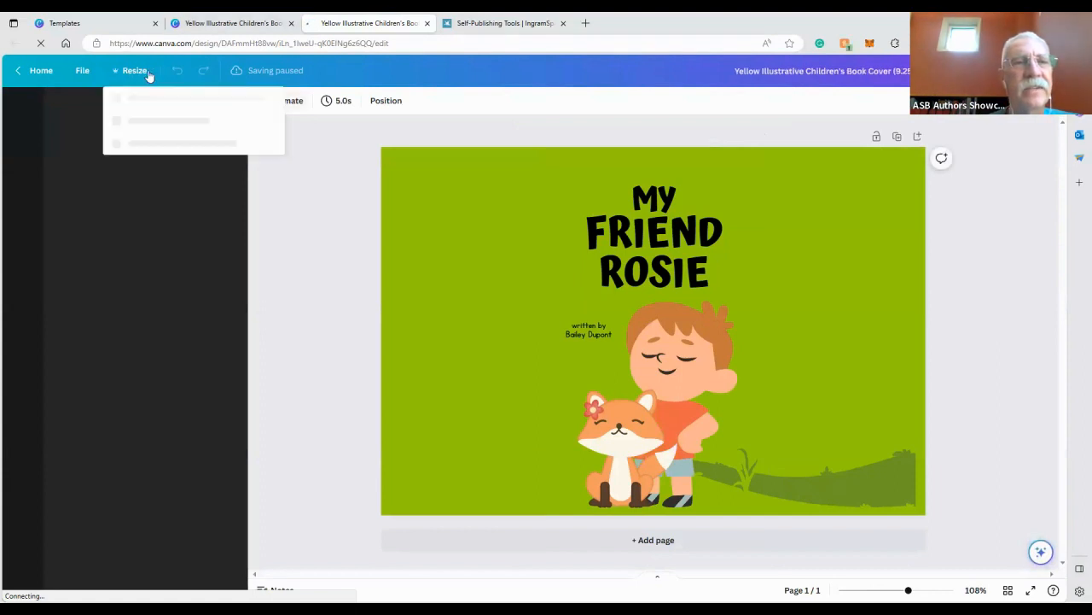
{"action": "left_click", "coordinate": [209, 23]}
{"action": "left_click", "coordinate": [132, 71]}
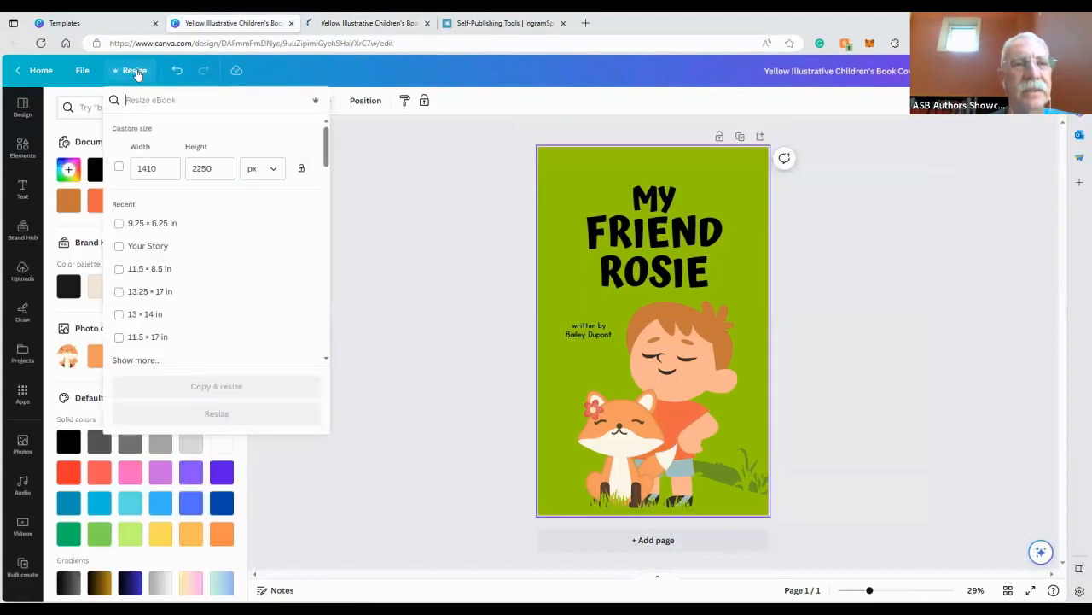
{"action": "left_click", "coordinate": [263, 172]}
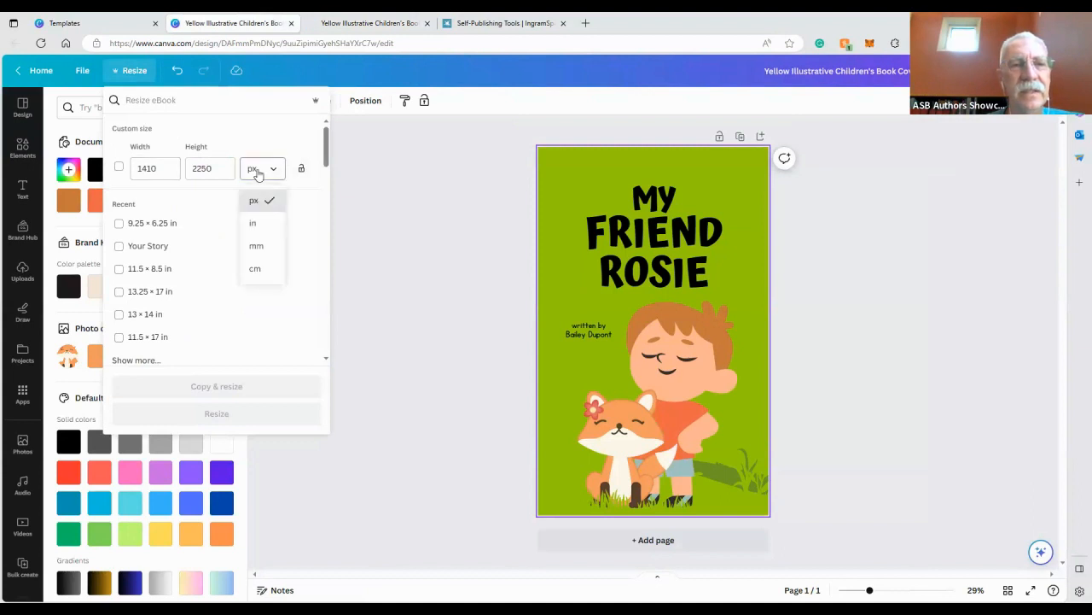
{"action": "left_click", "coordinate": [249, 221]}
{"action": "left_click_drag", "start_coordinate": [170, 167], "coordinate": [119, 166]}
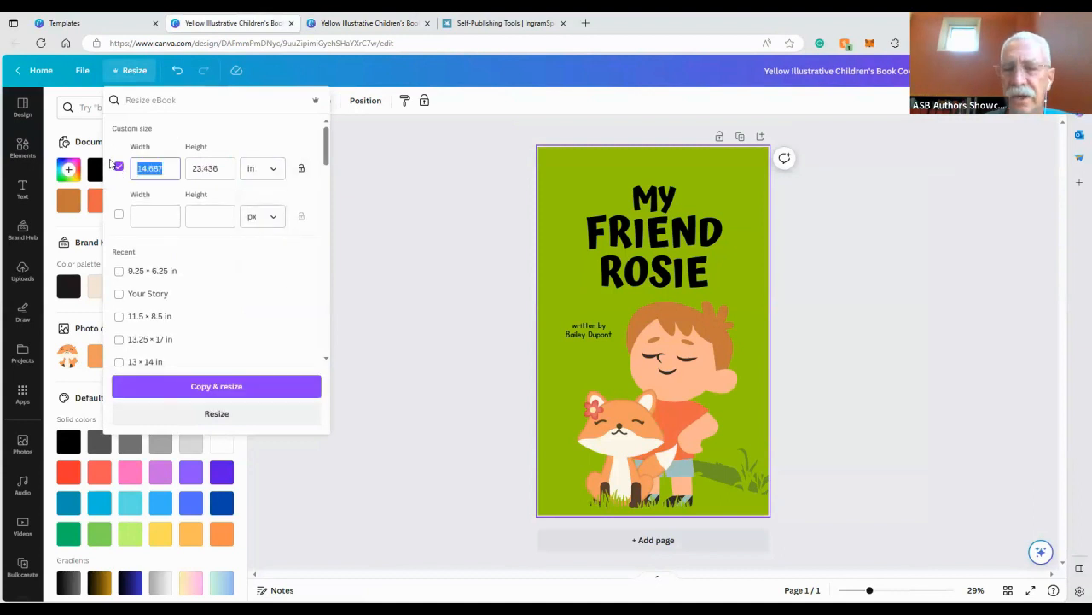
{"action": "type", "text": "6.25"}
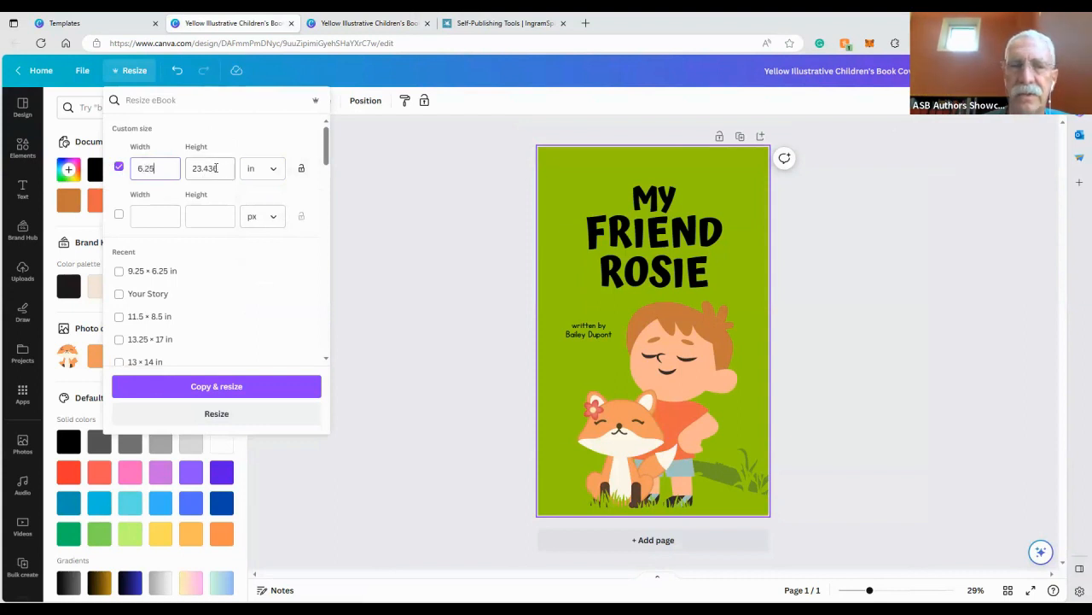
{"action": "left_click", "coordinate": [231, 169]}
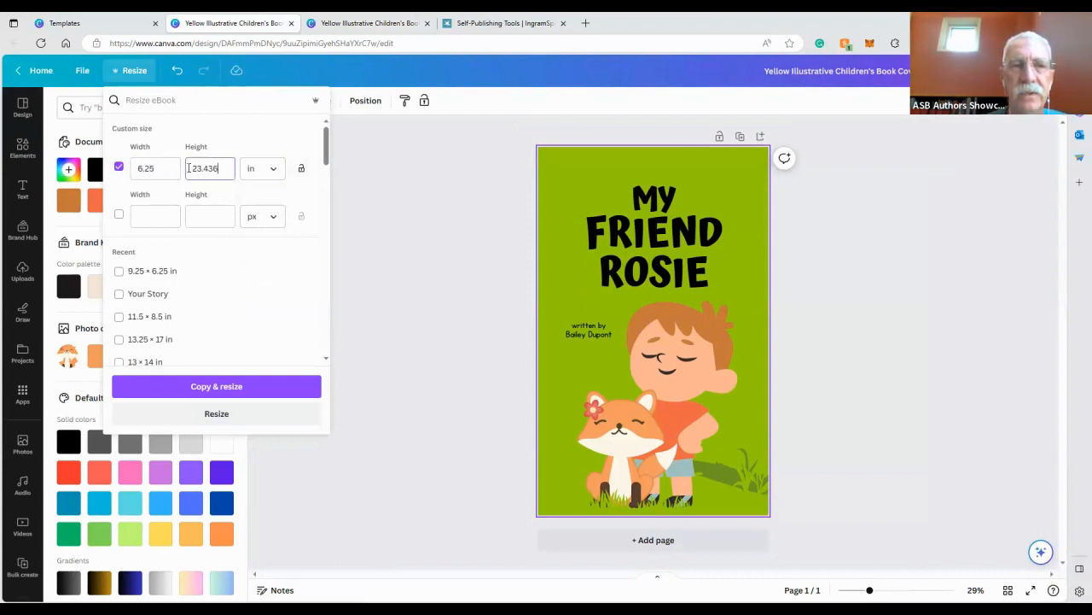
{"action": "type", "text": "9.25"}
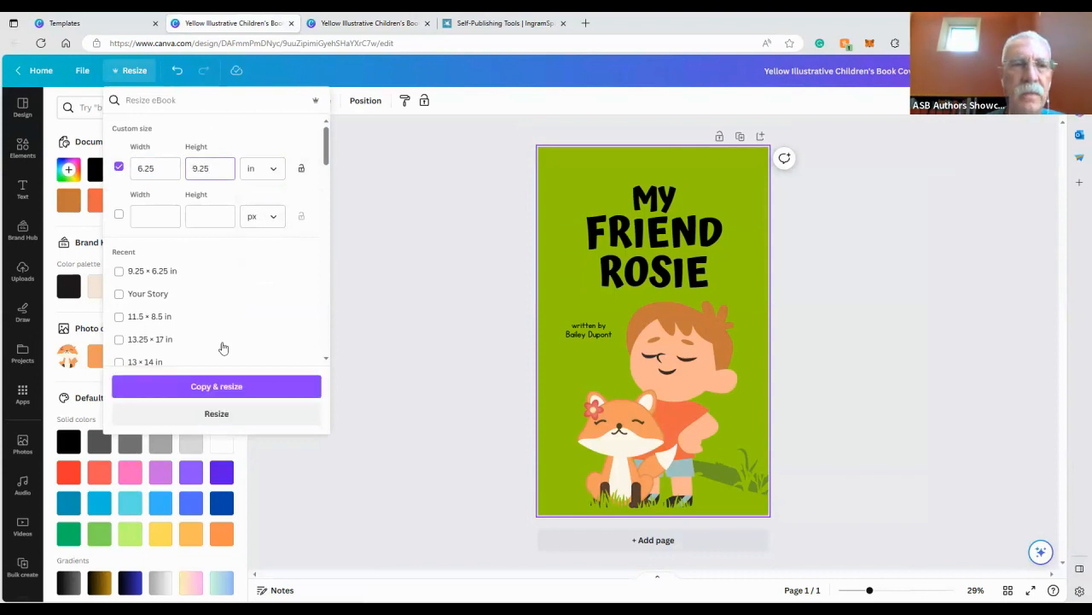
{"action": "left_click", "coordinate": [211, 414]}
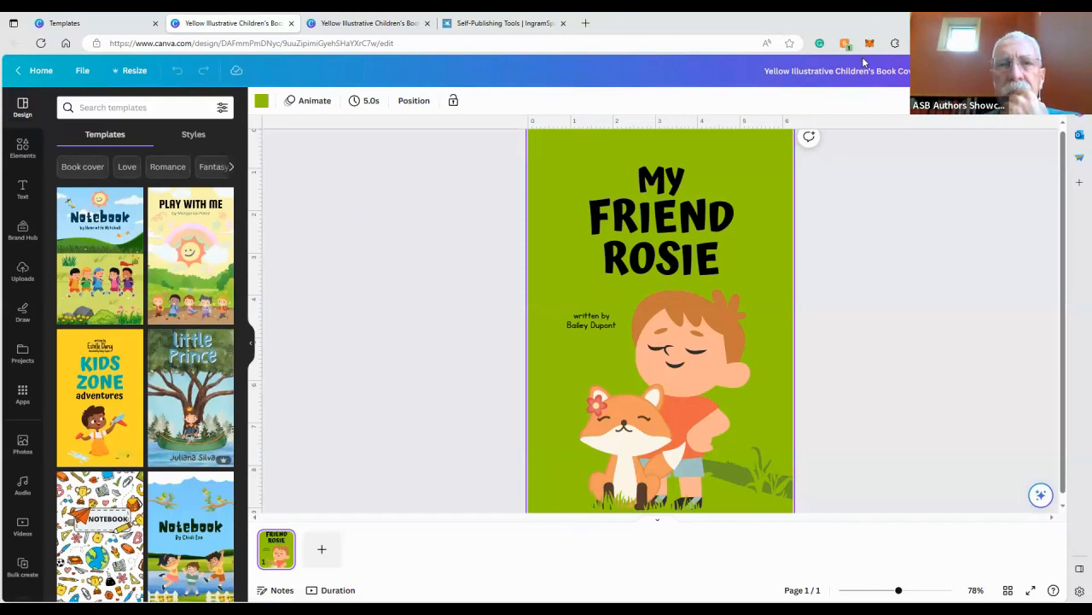
Open IngramSpark's Cover Template Generator by searching the site for "cover tem" and going to its File Creation tools
{"action": "left_click", "coordinate": [478, 26]}
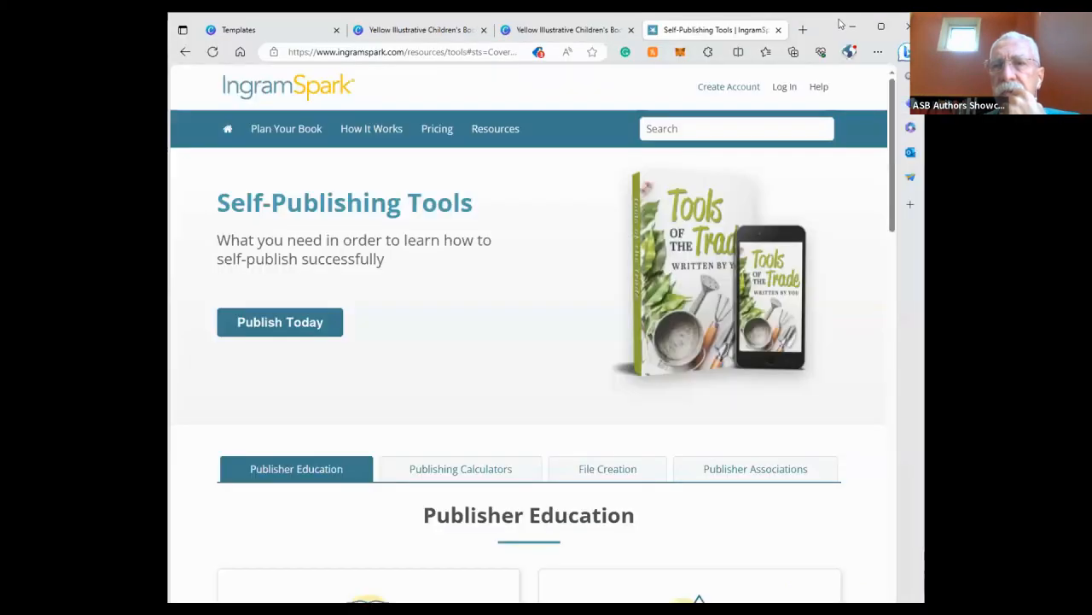
{"action": "left_click", "coordinate": [881, 23]}
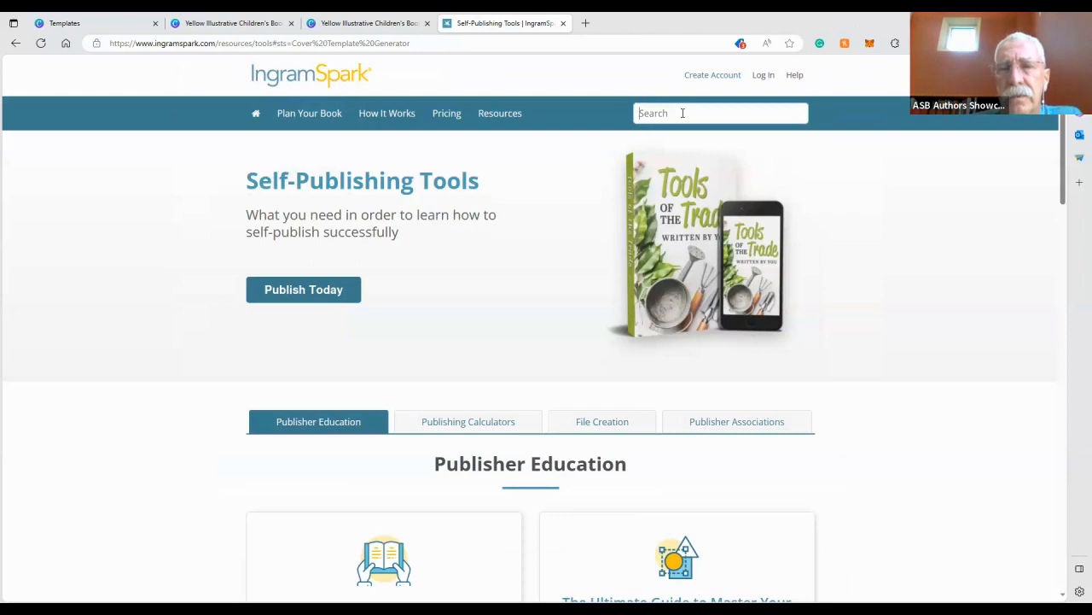
{"action": "type", "text": "cover tem"}
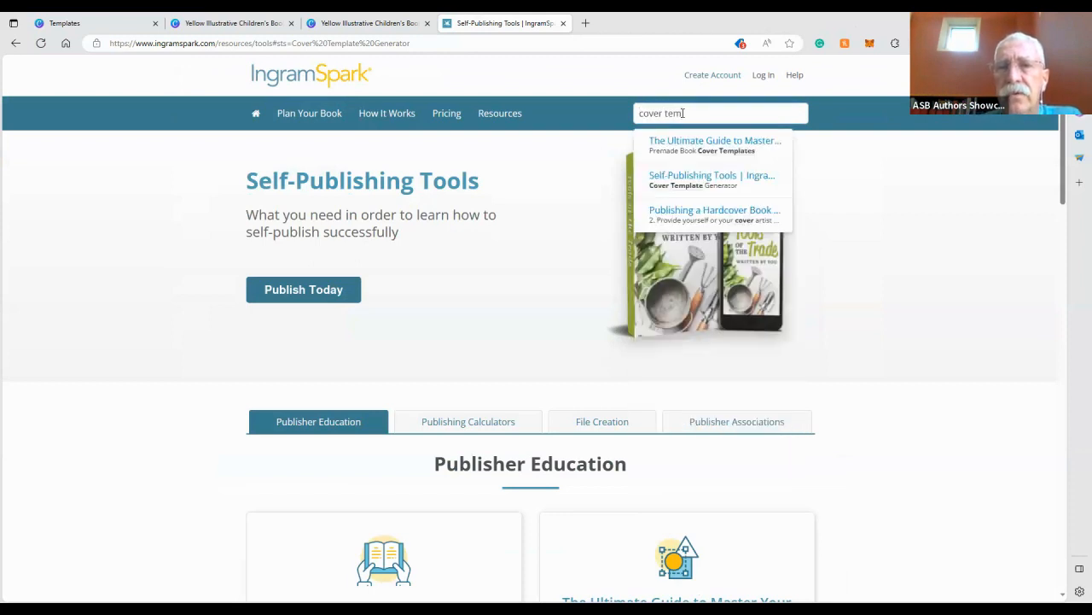
{"action": "left_click", "coordinate": [693, 189]}
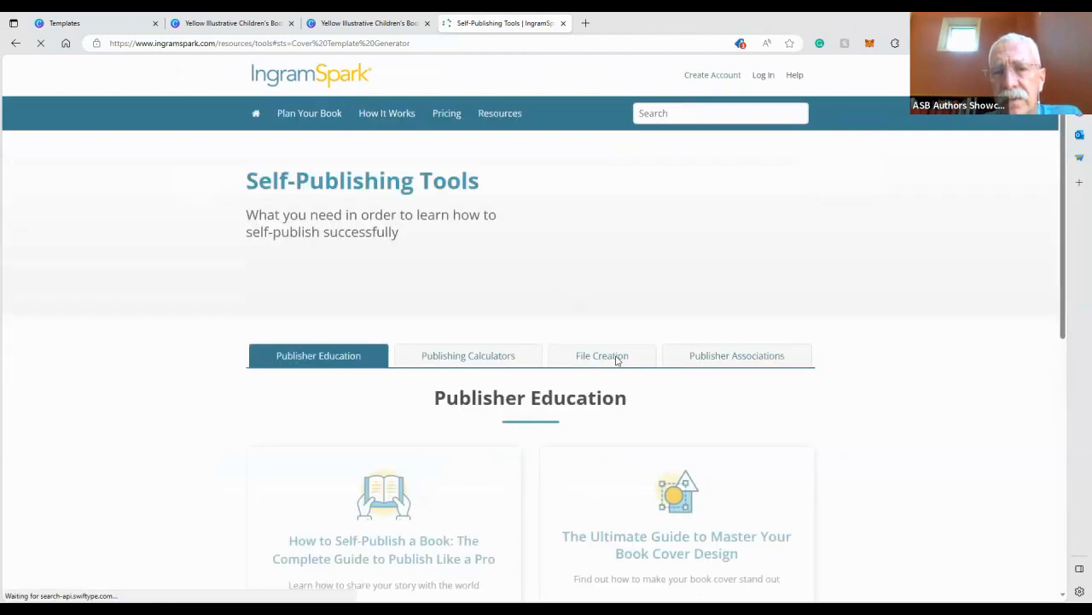
{"action": "left_click", "coordinate": [608, 383]}
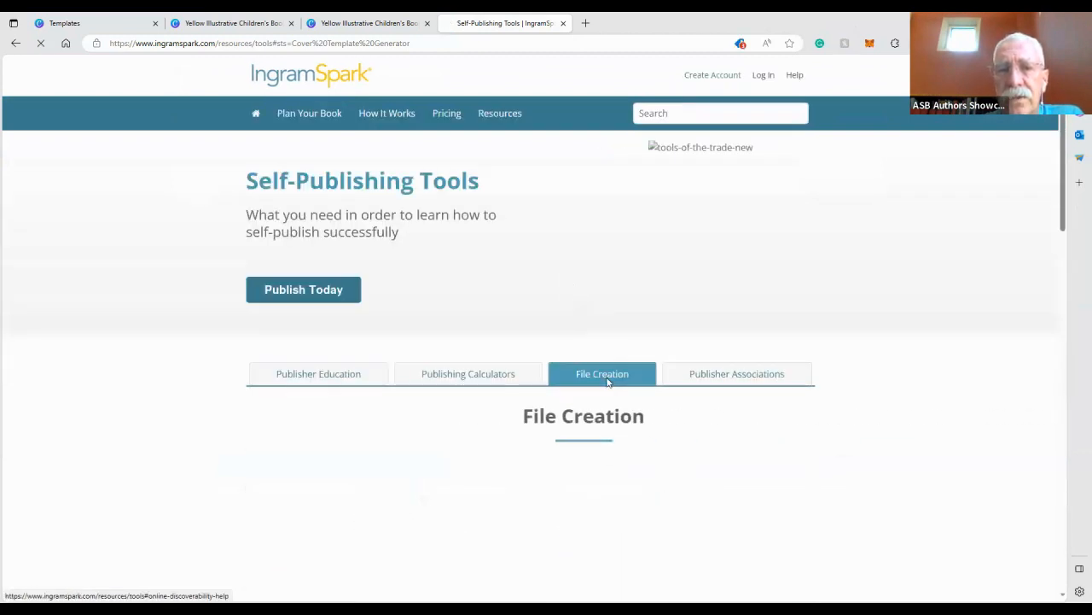
{"action": "scroll", "coordinate": [607, 380], "scroll_direction": "down", "scroll_amount": 4}
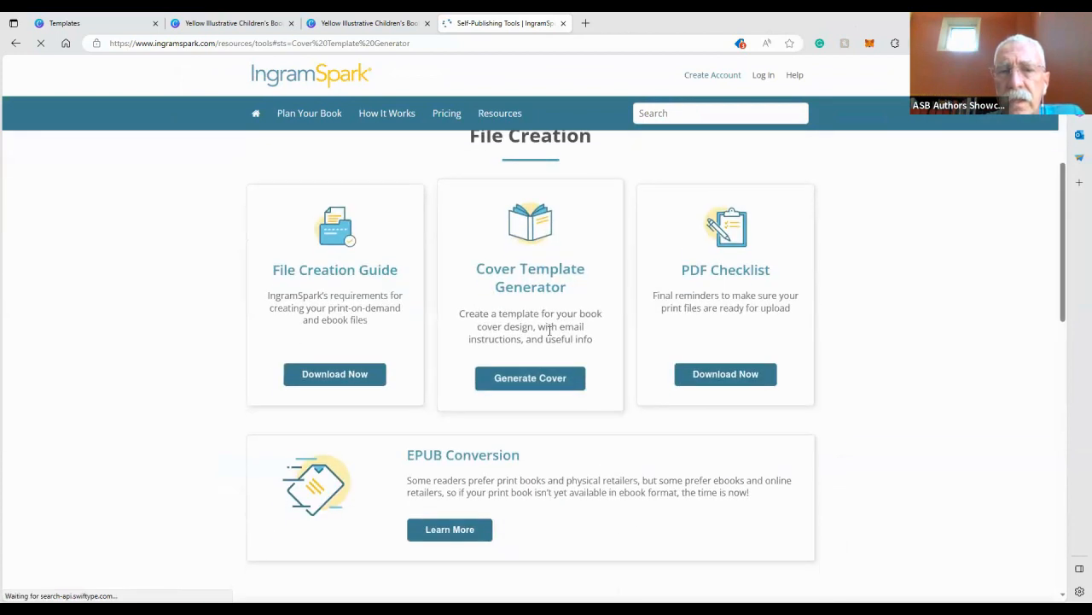
{"action": "left_click", "coordinate": [533, 376]}
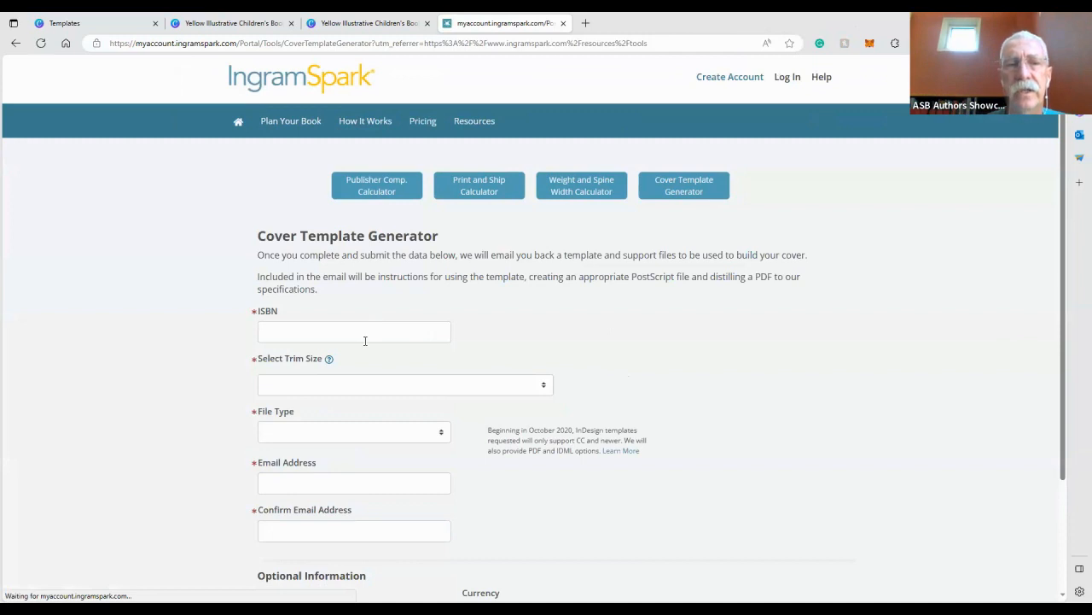
Fill in the book's ISBN from saved entries and select the 6.000" x 9.000" trim size
{"action": "left_click", "coordinate": [367, 337]}
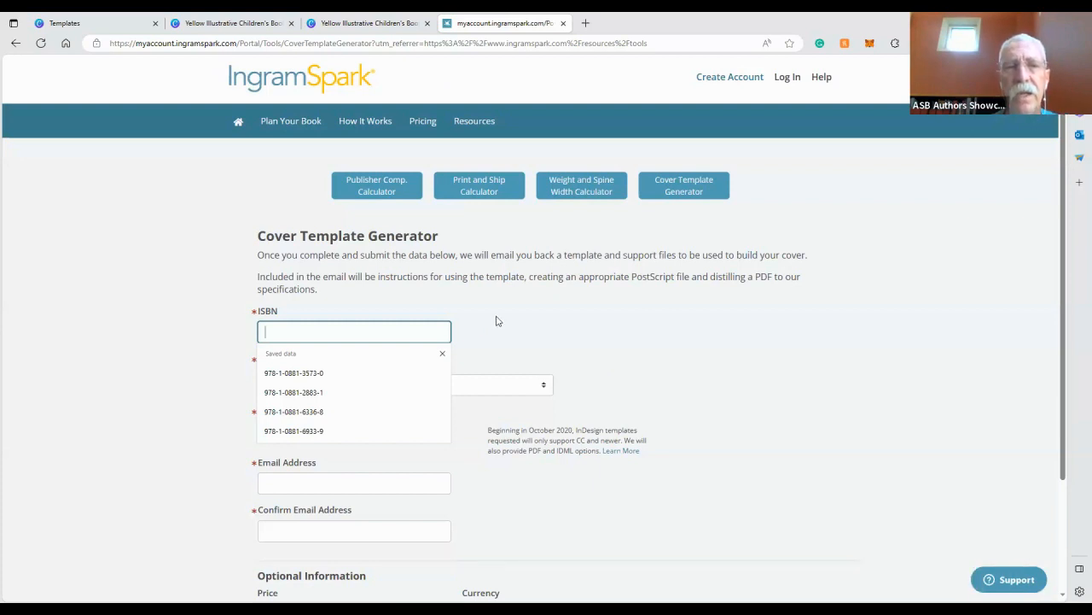
{"action": "left_click", "coordinate": [350, 373]}
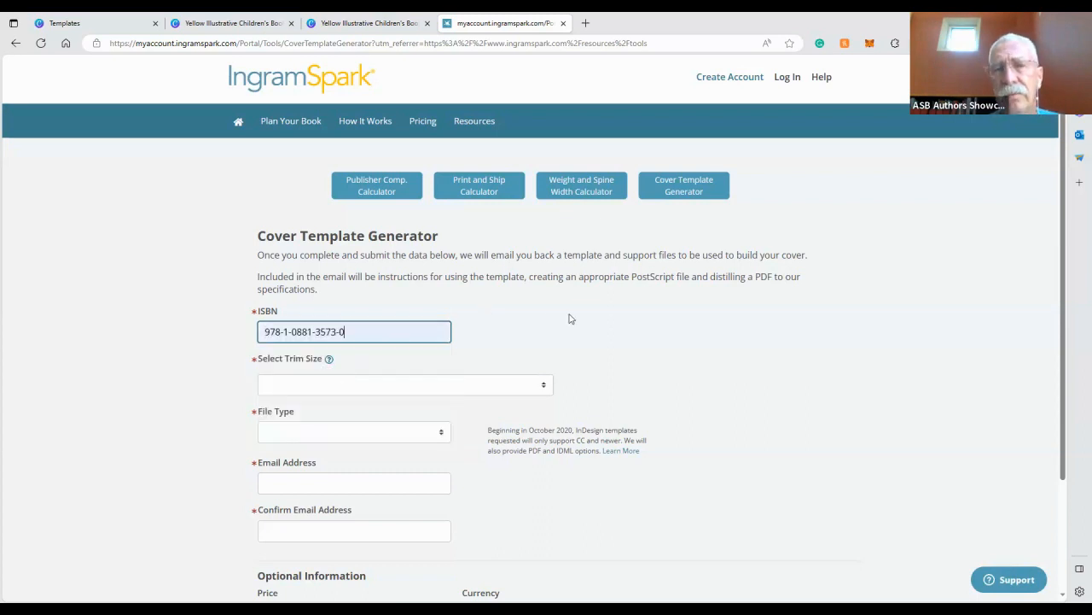
{"action": "scroll", "coordinate": [570, 319], "scroll_direction": "down", "scroll_amount": 3}
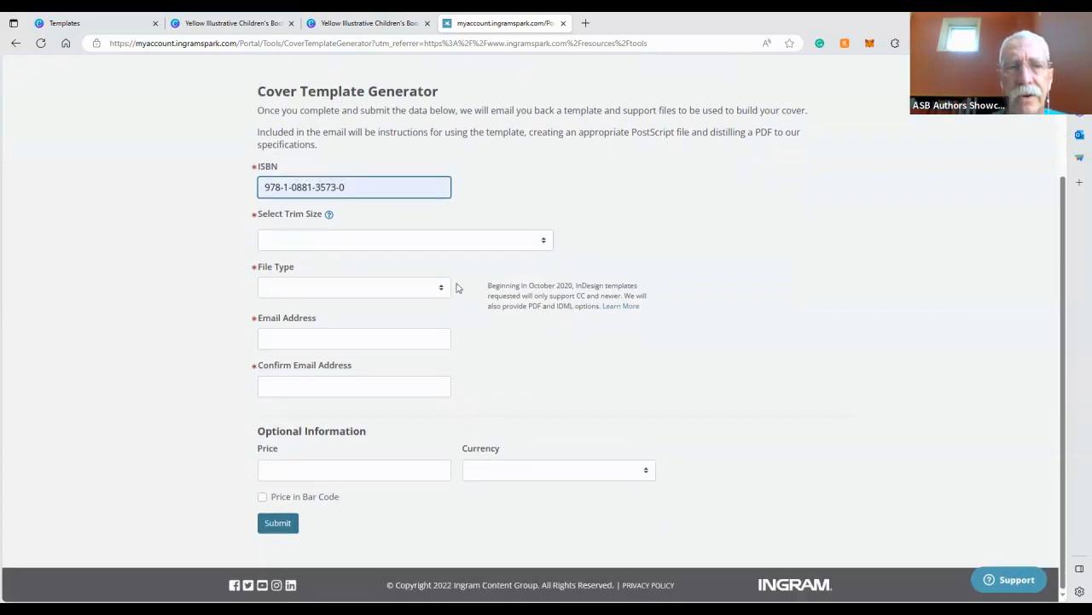
{"action": "left_click", "coordinate": [413, 243]}
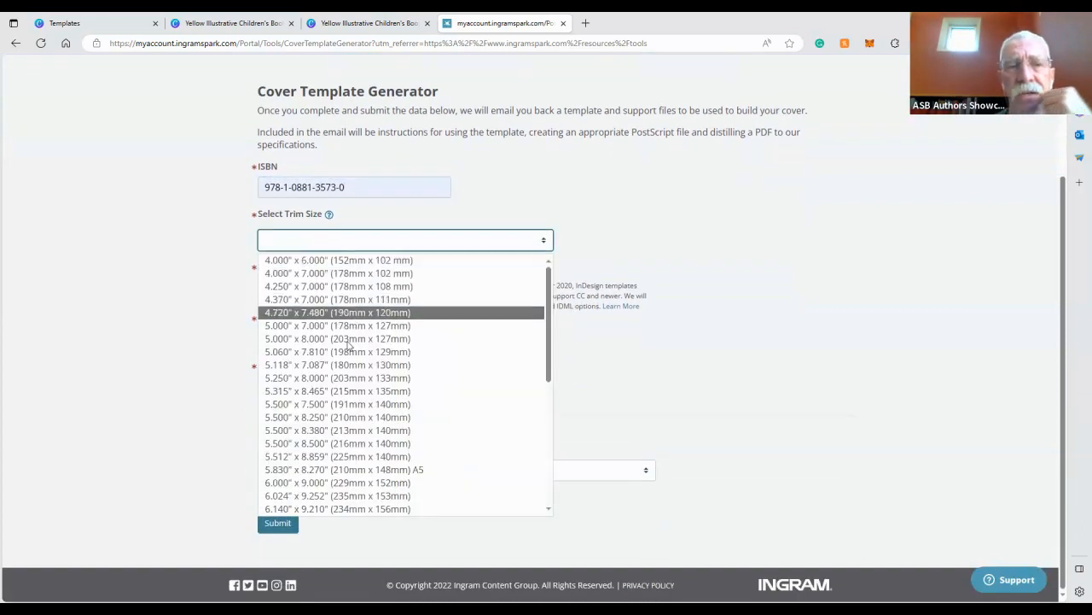
{"action": "left_click", "coordinate": [329, 483]}
Choose a Black & White interior on White 50 paper, Perfect Bound paperback binding, and a Gloss cover finish
{"action": "left_click", "coordinate": [341, 339]}
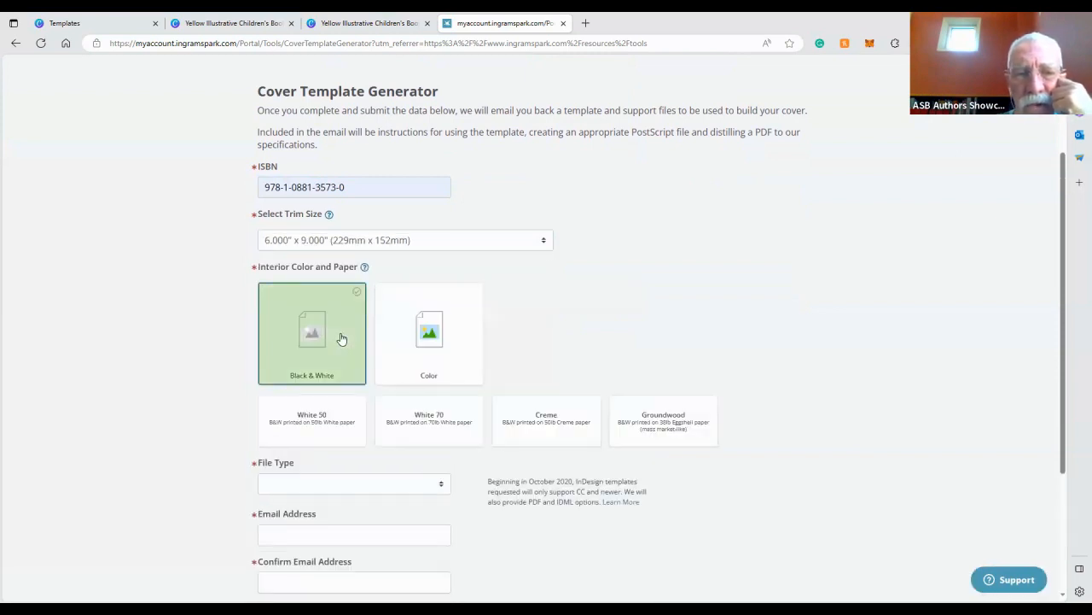
{"action": "left_click", "coordinate": [330, 420]}
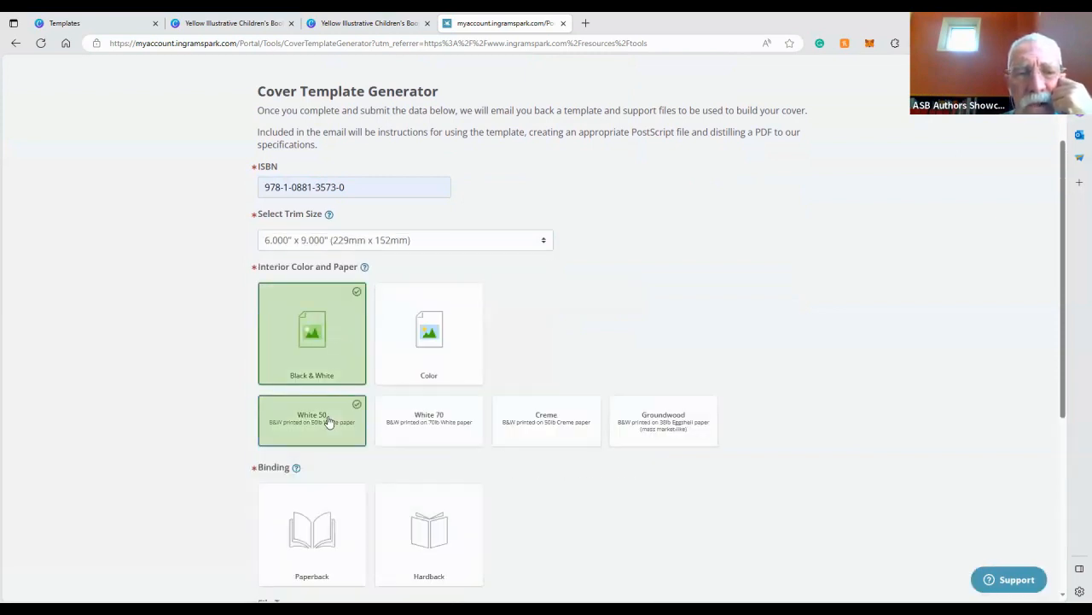
{"action": "scroll", "coordinate": [330, 421], "scroll_direction": "down", "scroll_amount": 2}
{"action": "left_click", "coordinate": [320, 383]}
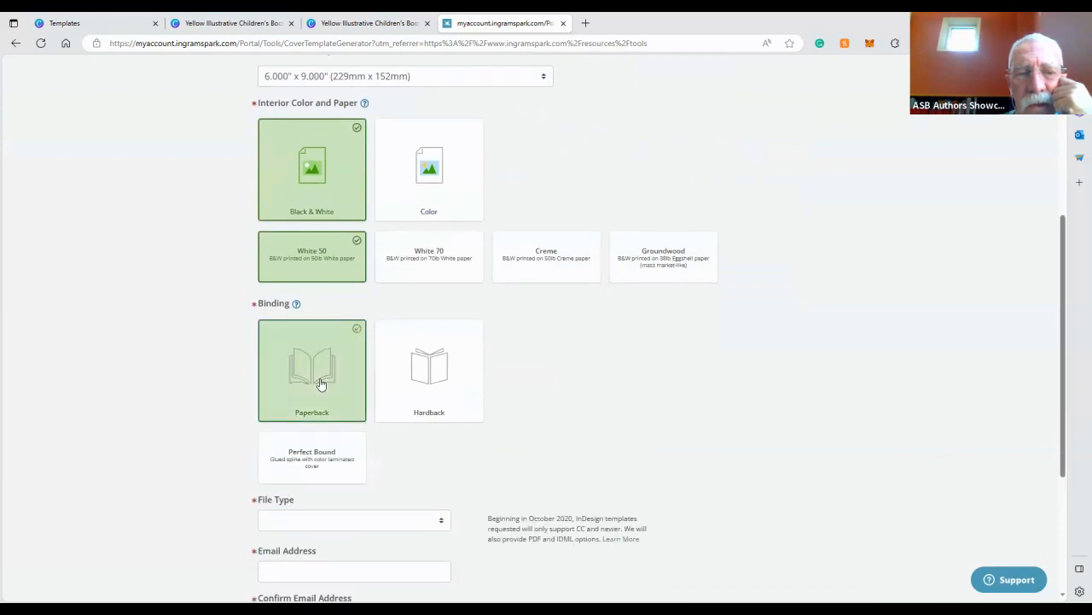
{"action": "left_click", "coordinate": [314, 464]}
{"action": "scroll", "coordinate": [315, 461], "scroll_direction": "down", "scroll_amount": 3}
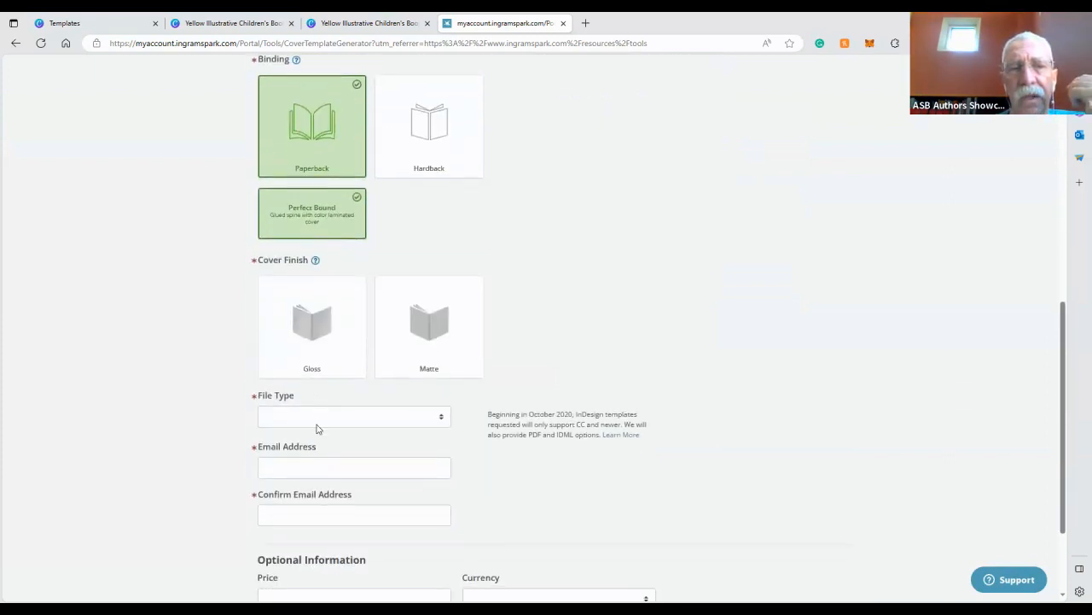
{"action": "left_click", "coordinate": [313, 341]}
Set the page count to 120 and the file type to PDF
{"action": "scroll", "coordinate": [315, 358], "scroll_direction": "down", "scroll_amount": 2}
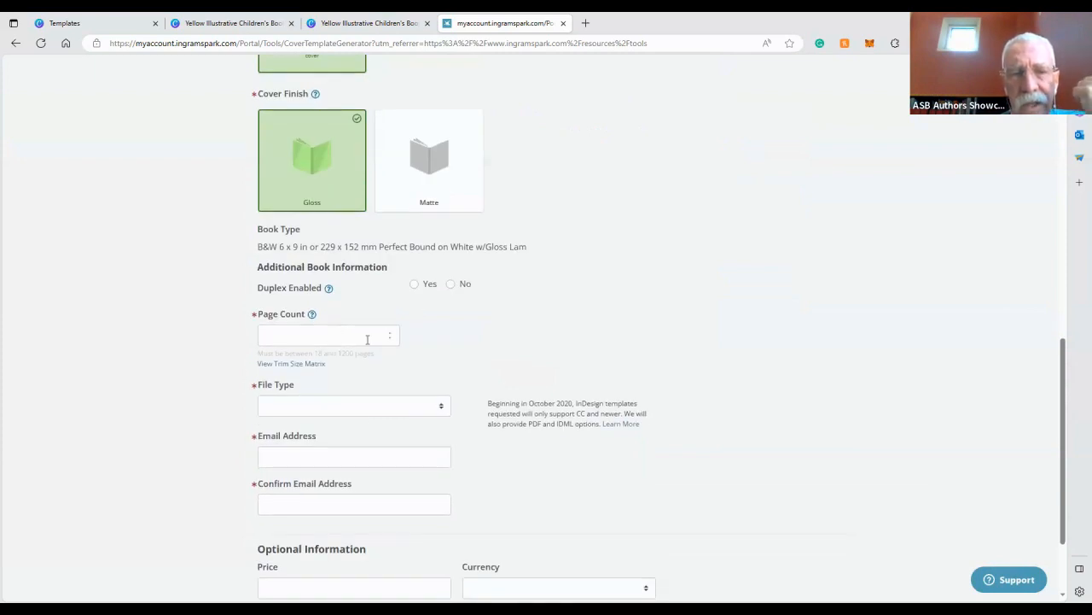
{"action": "left_click", "coordinate": [367, 338]}
{"action": "type", "text": "120"}
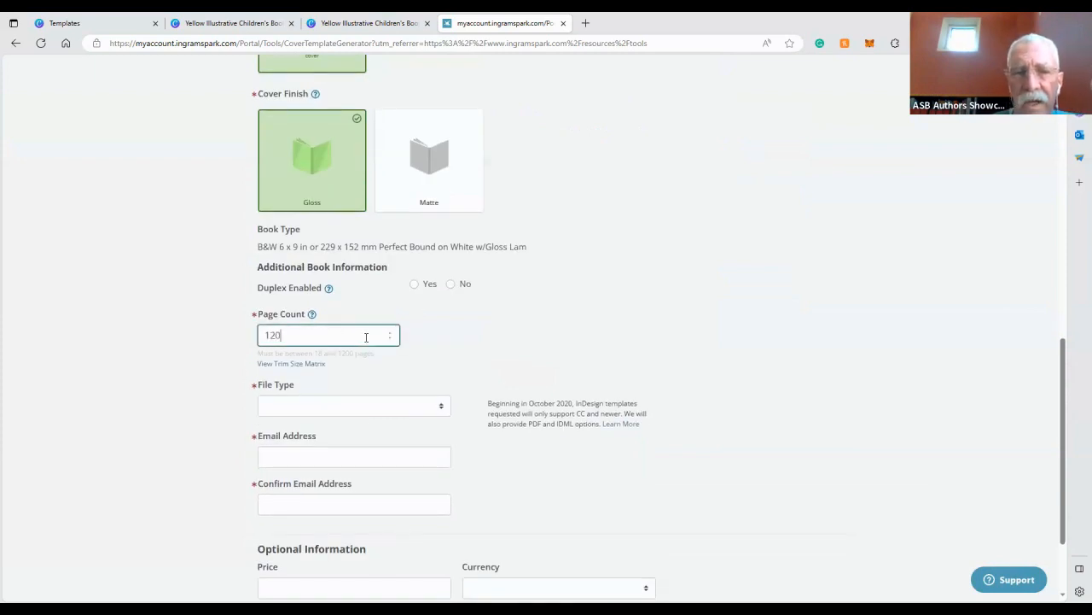
{"action": "left_click", "coordinate": [333, 410]}
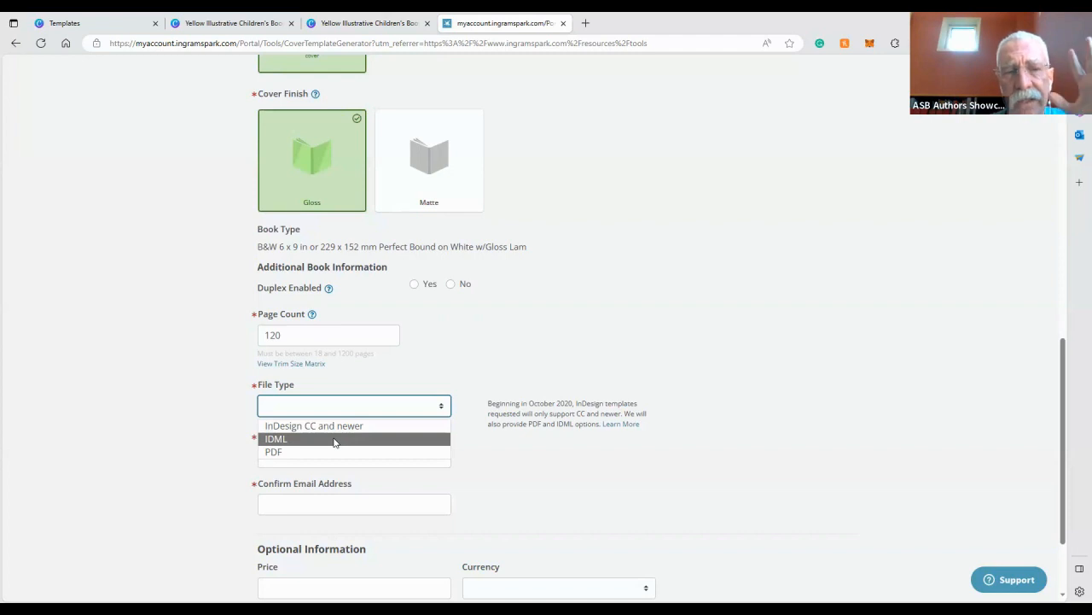
{"action": "left_click", "coordinate": [334, 452]}
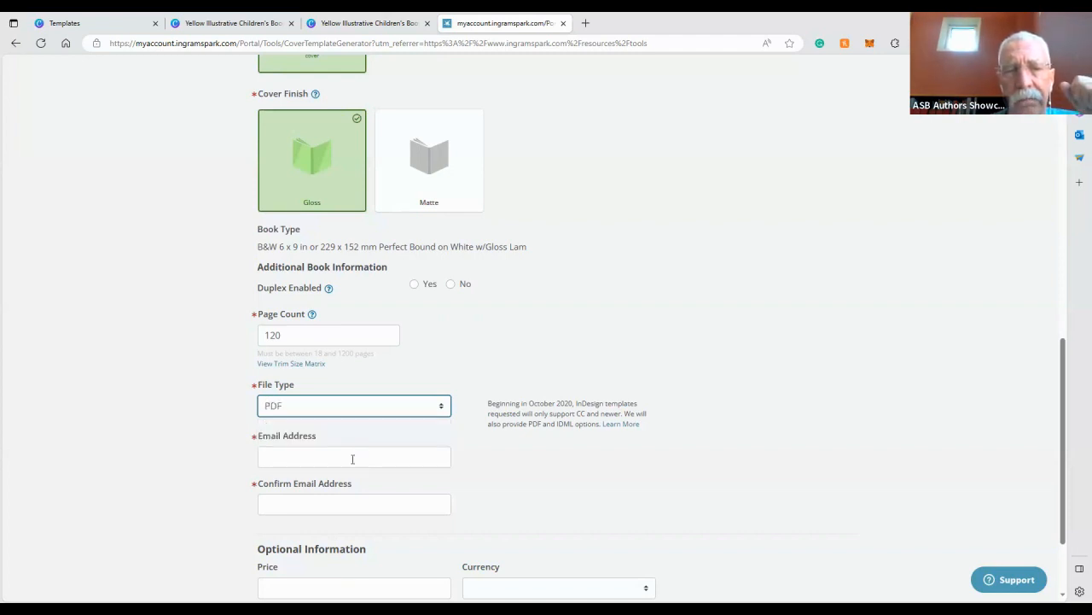
{"action": "scroll", "coordinate": [351, 457], "scroll_direction": "down", "scroll_amount": 2}
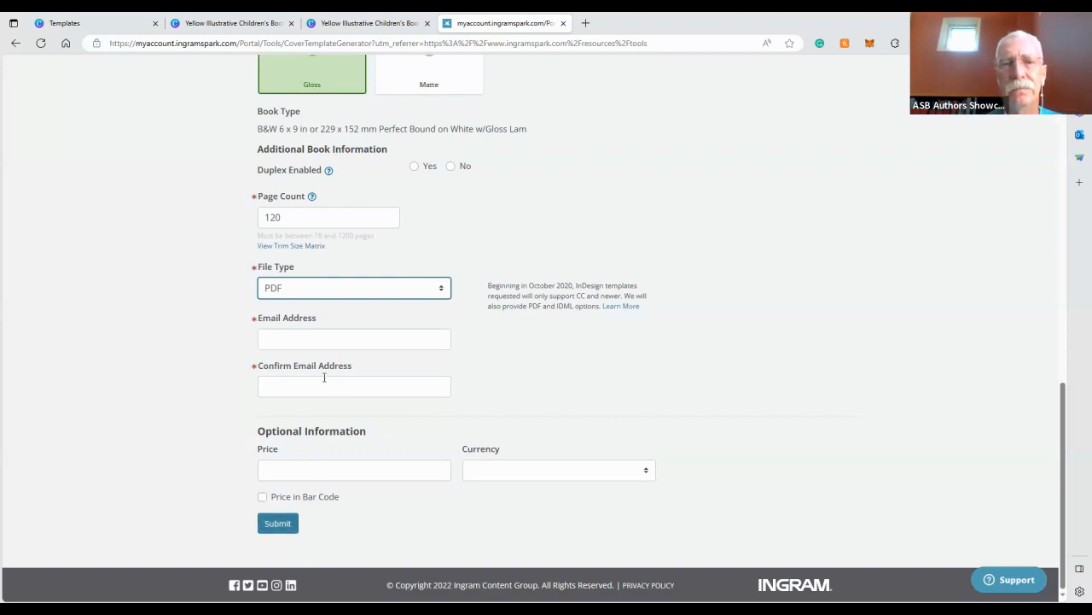
Upload the perfect-bound cover template JPG from the 22 Top Ten NFT Blockchain for Authors folder into the Canva design
{"action": "left_click", "coordinate": [79, 23]}
{"action": "left_click", "coordinate": [210, 20]}
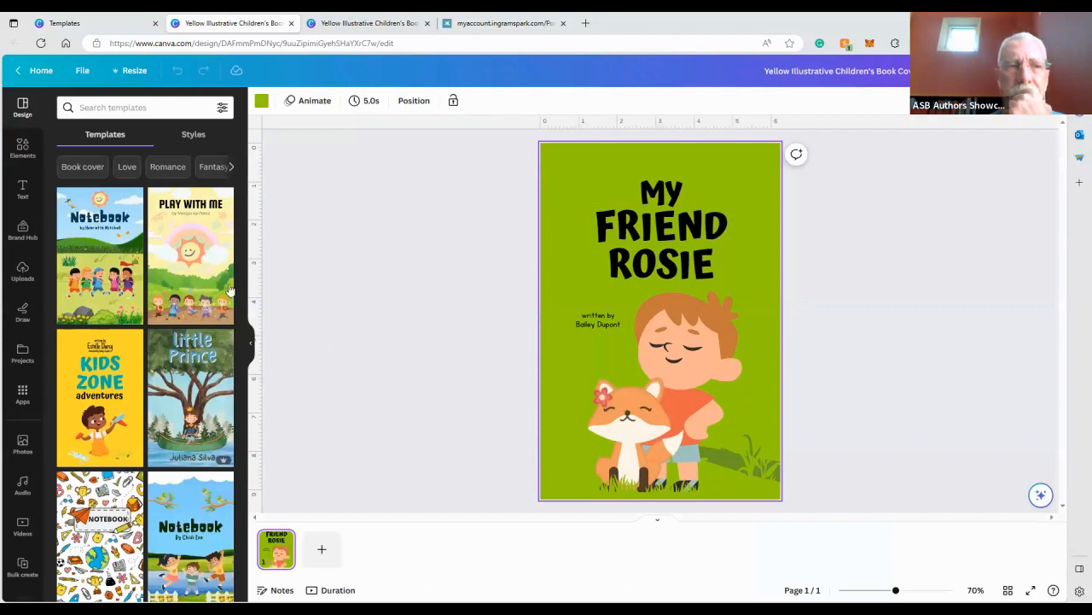
{"action": "left_click", "coordinate": [24, 270]}
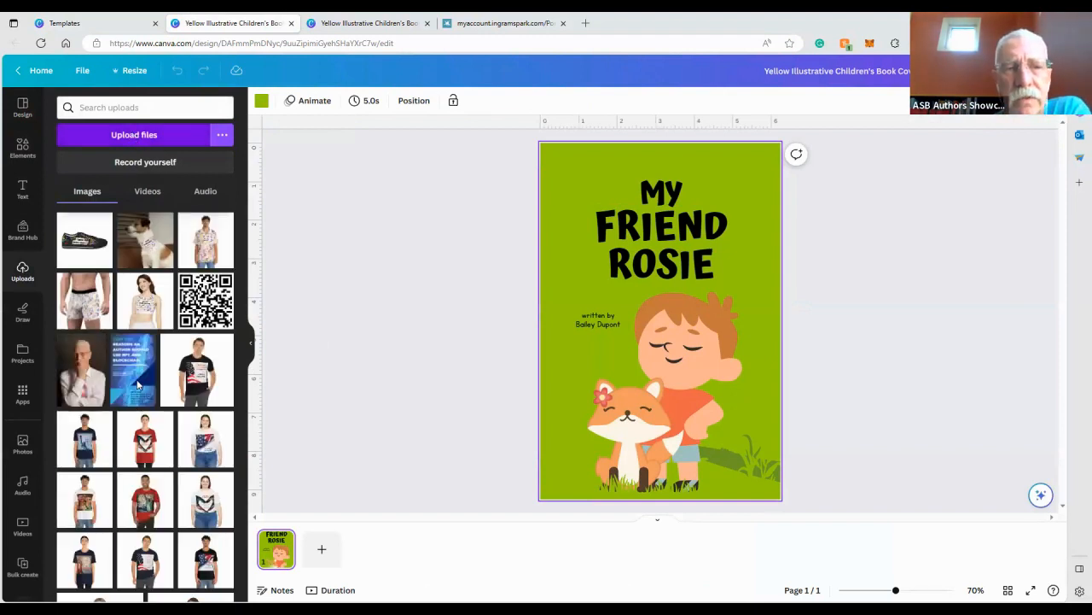
{"action": "left_click", "coordinate": [156, 137]}
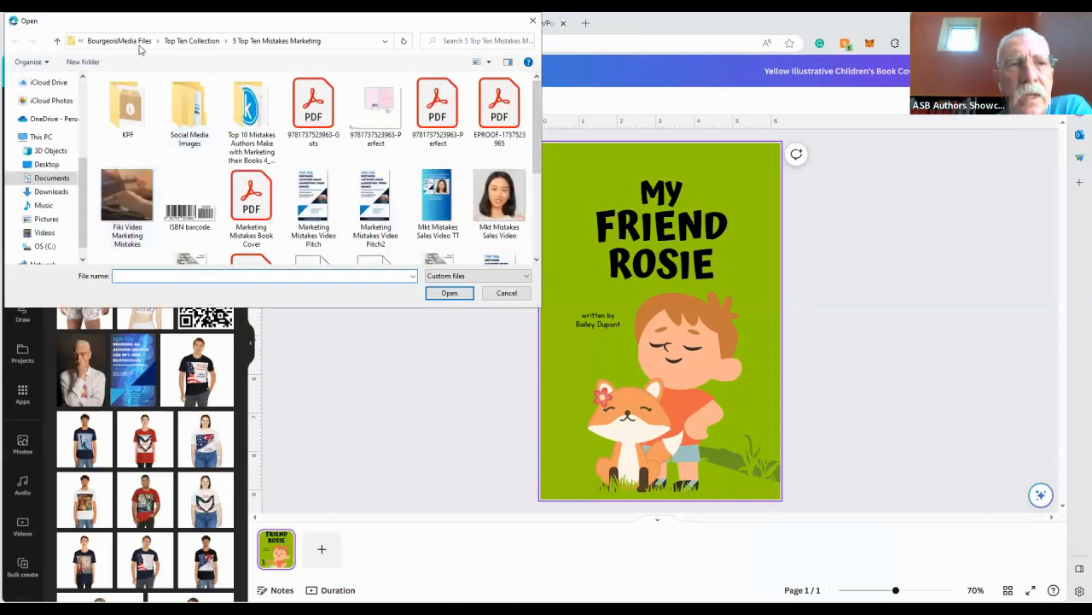
{"action": "left_click", "coordinate": [177, 44]}
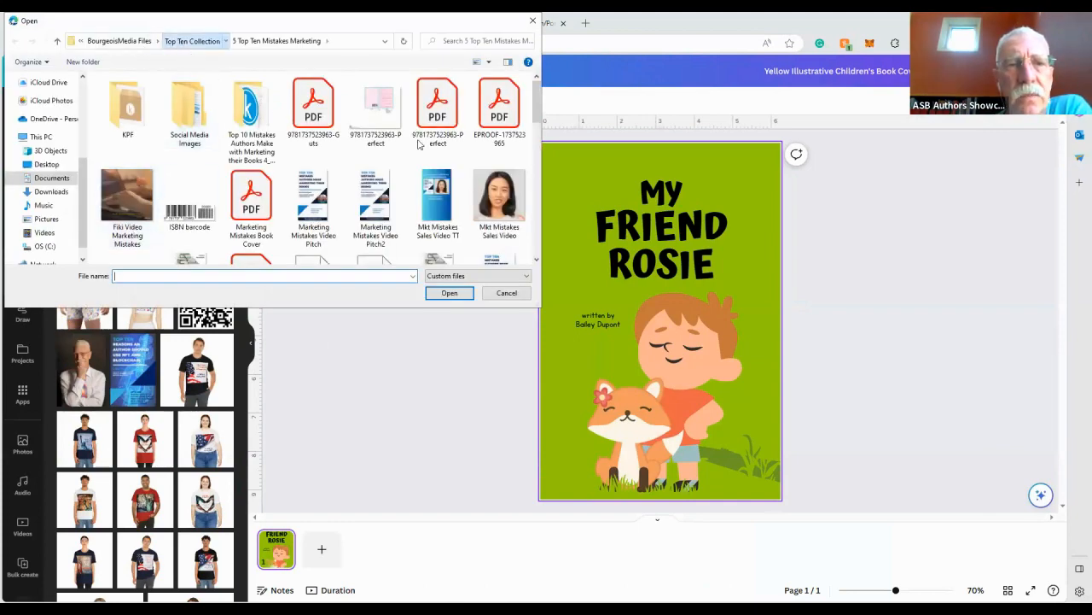
{"action": "scroll", "coordinate": [399, 170], "scroll_direction": "down", "scroll_amount": 2}
{"action": "scroll", "coordinate": [385, 172], "scroll_direction": "up", "scroll_amount": 2}
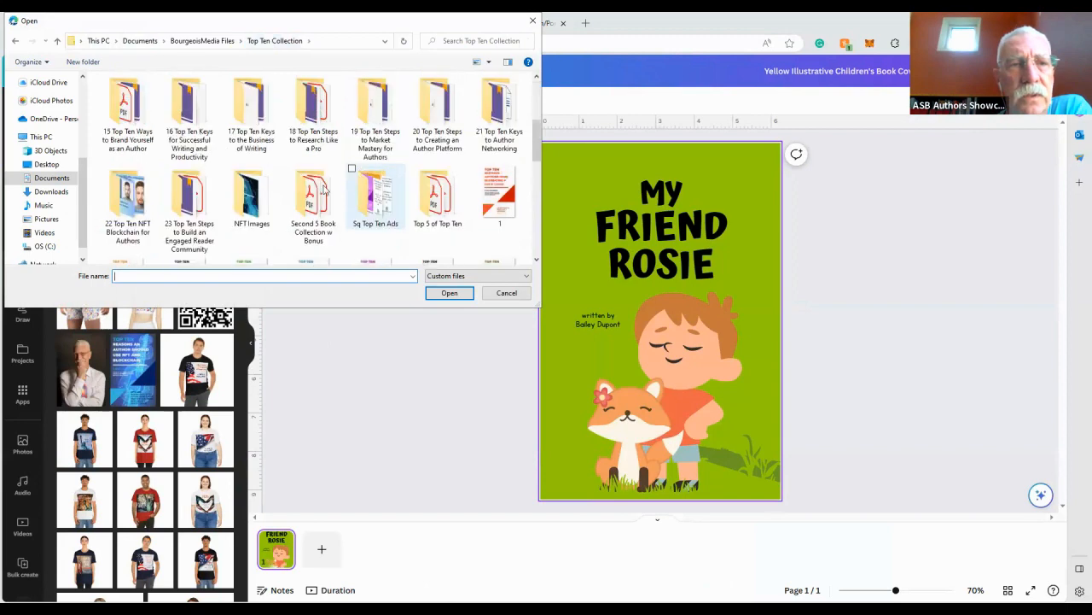
{"action": "left_click", "coordinate": [145, 198]}
{"action": "double_click", "coordinate": [145, 199]}
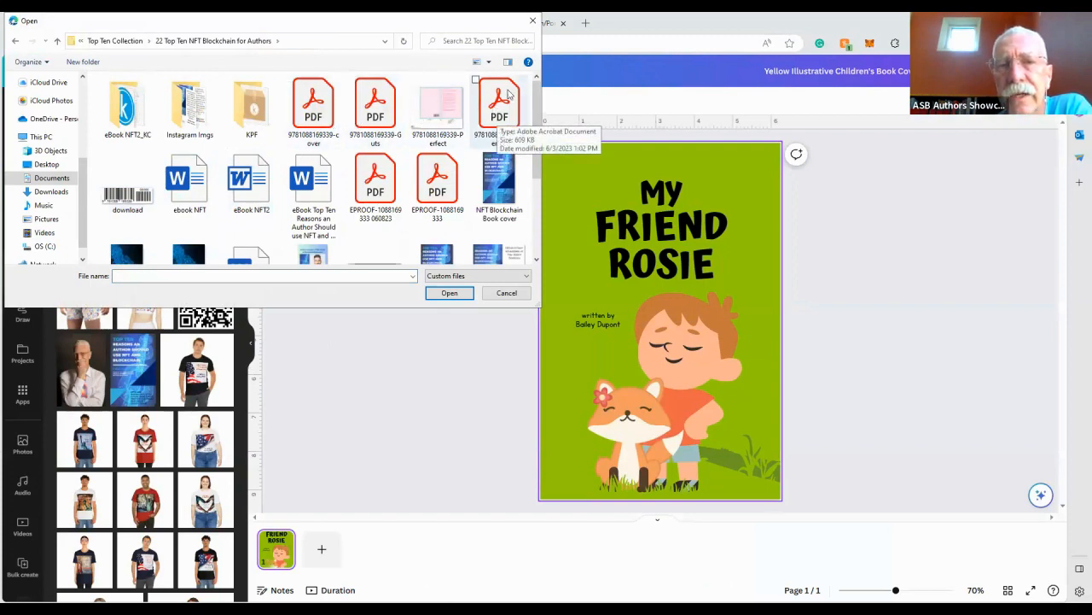
{"action": "left_click", "coordinate": [448, 119]}
{"action": "key", "text": "Return"}
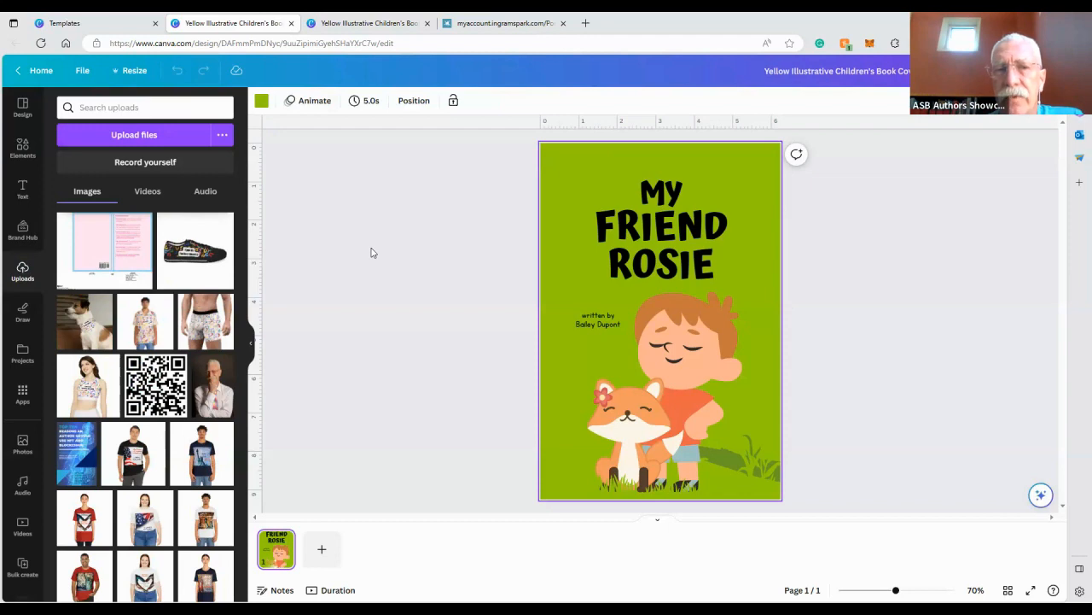
Add the uploaded template image to the cover and enlarge it to span beyond the page
{"action": "left_click", "coordinate": [85, 255]}
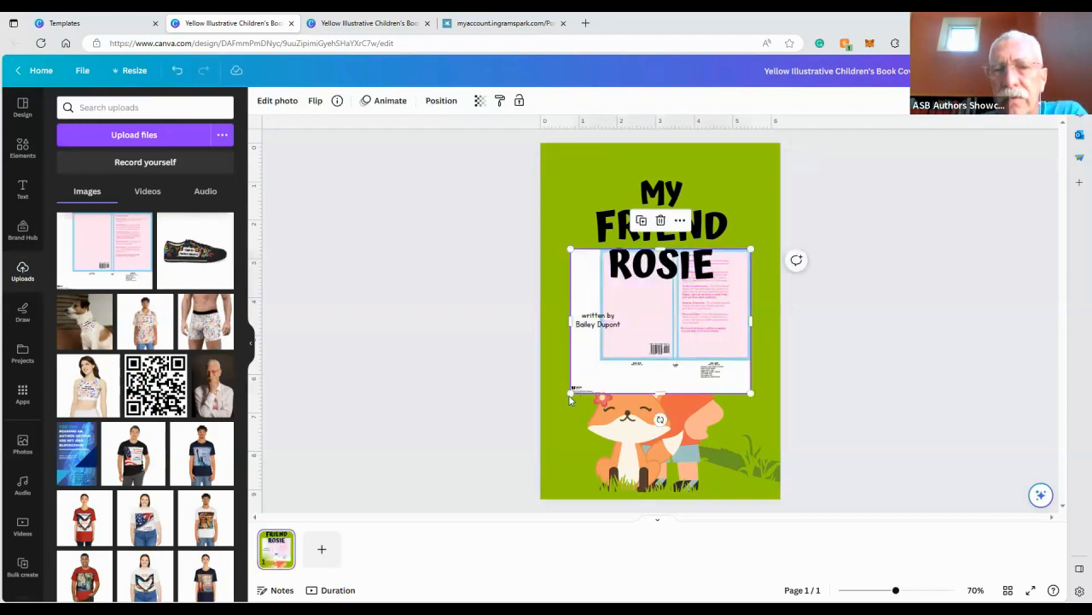
{"action": "left_click_drag", "start_coordinate": [567, 395], "coordinate": [373, 495]}
{"action": "left_click_drag", "start_coordinate": [429, 401], "coordinate": [455, 319]}
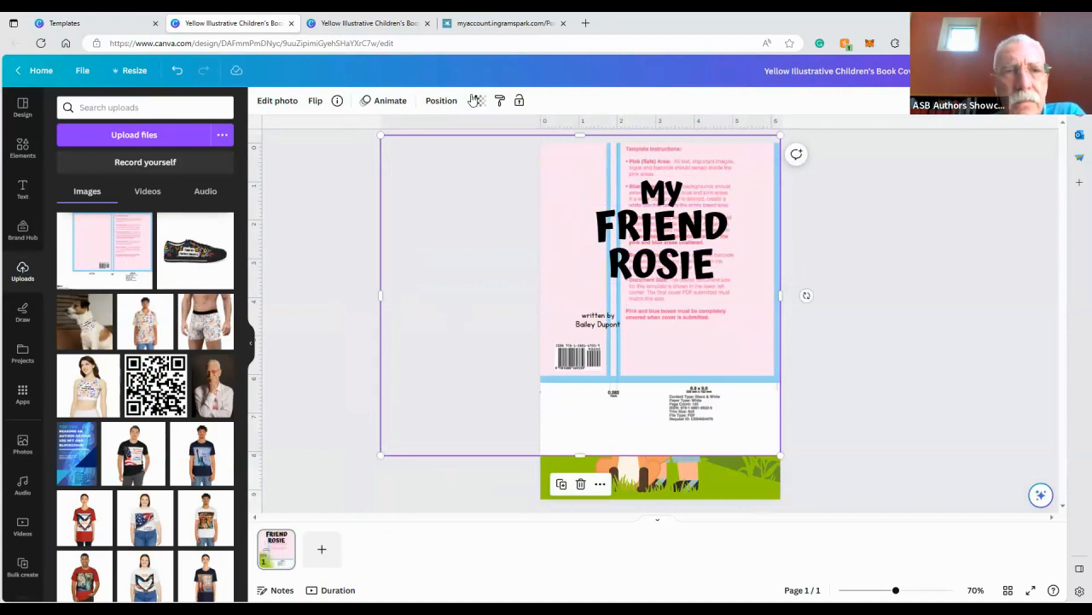
Bring the template image forward one layer and shift it rightward over the cover
{"action": "left_click", "coordinate": [442, 101]}
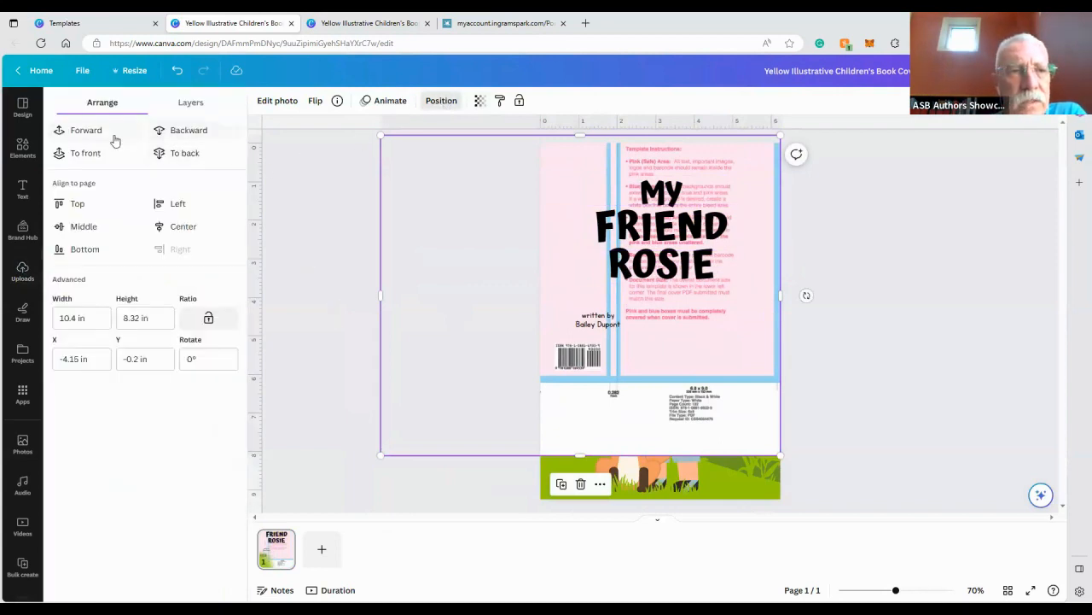
{"action": "left_click", "coordinate": [86, 129]}
{"action": "left_click", "coordinate": [86, 129]}
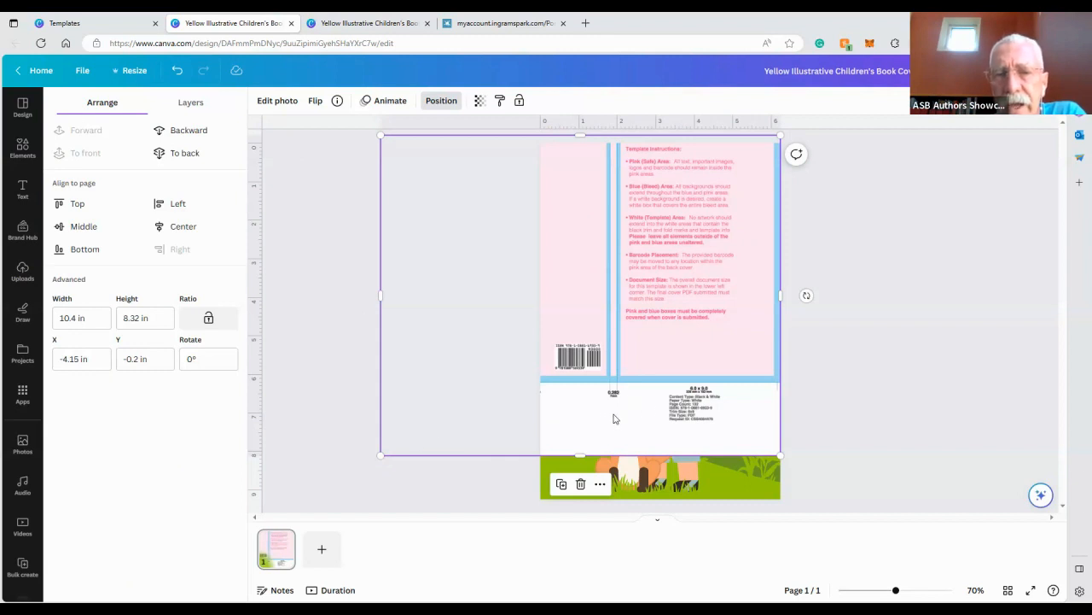
{"action": "left_click_drag", "start_coordinate": [613, 419], "coordinate": [823, 375]}
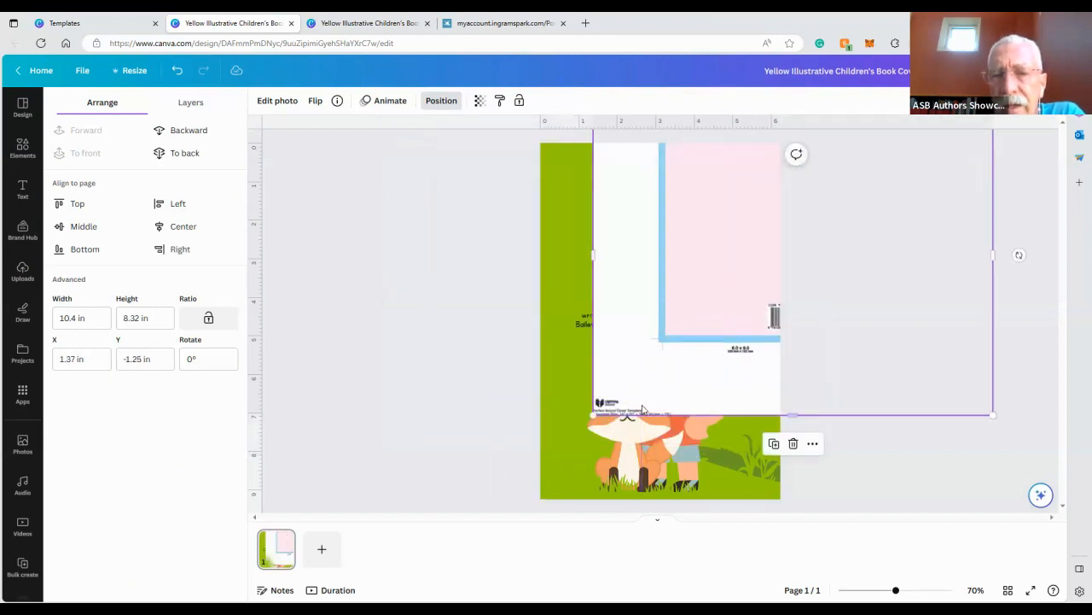
Copy and resize the design to a custom 12 × 15 in size
{"action": "left_click", "coordinate": [124, 73]}
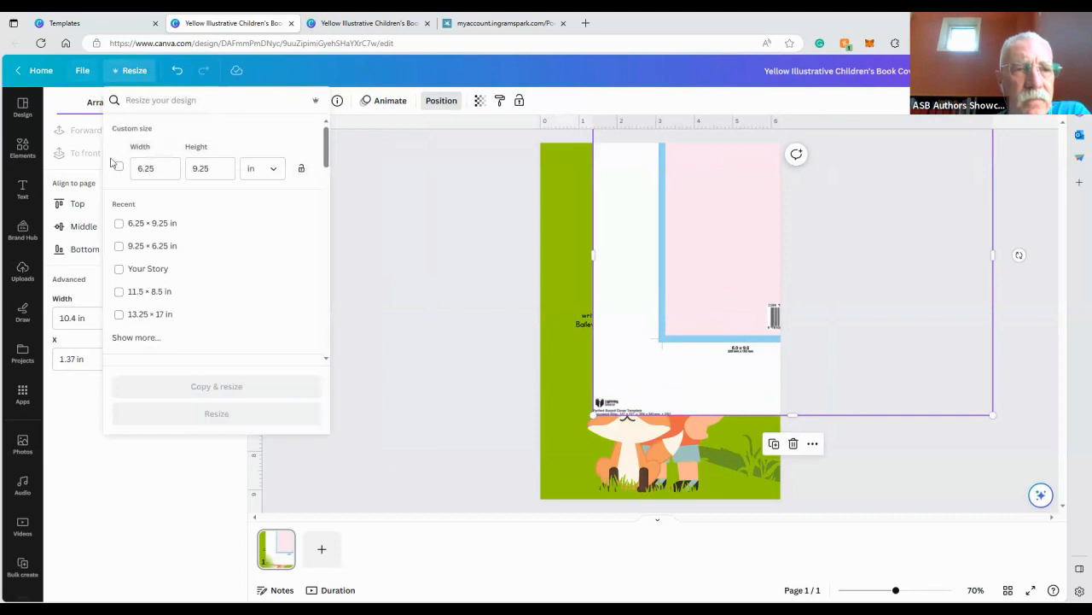
{"action": "left_click", "coordinate": [158, 168]}
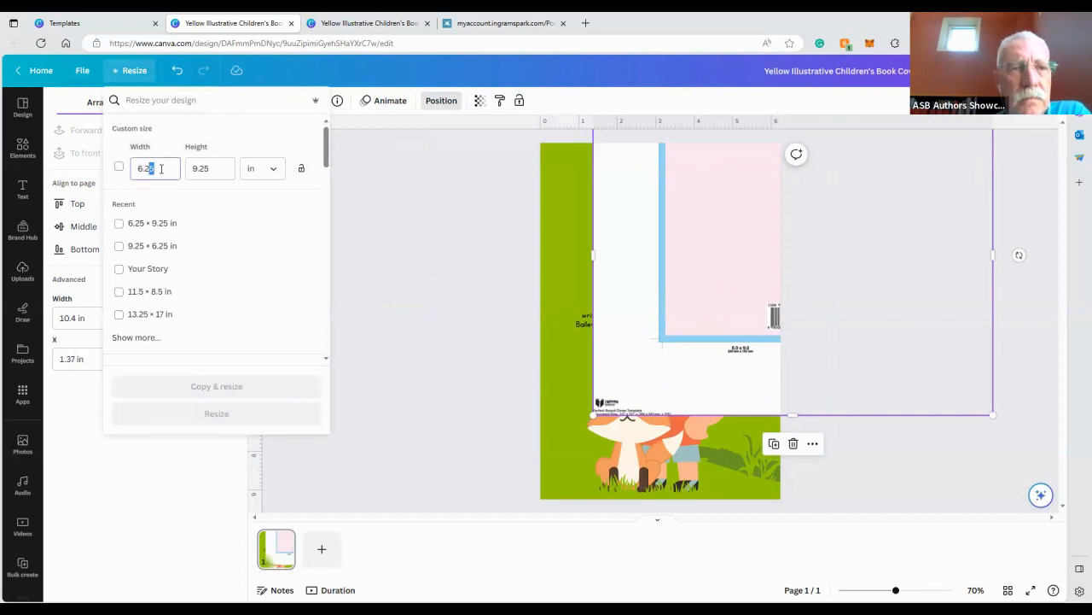
{"action": "left_click_drag", "start_coordinate": [161, 168], "coordinate": [130, 177]}
{"action": "type", "text": "12"}
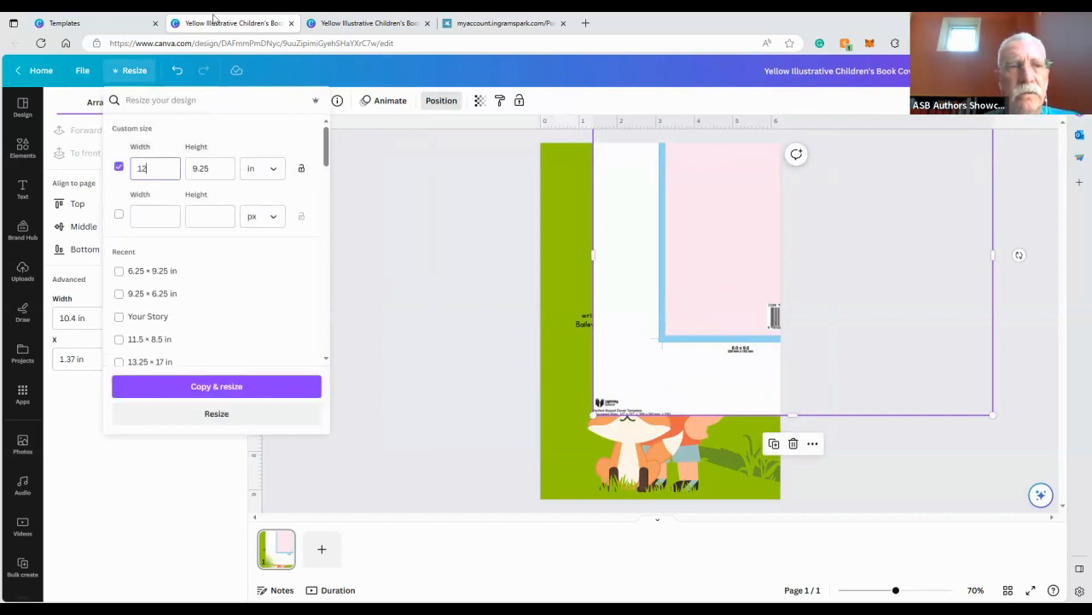
{"action": "left_click_drag", "start_coordinate": [218, 169], "coordinate": [182, 177]}
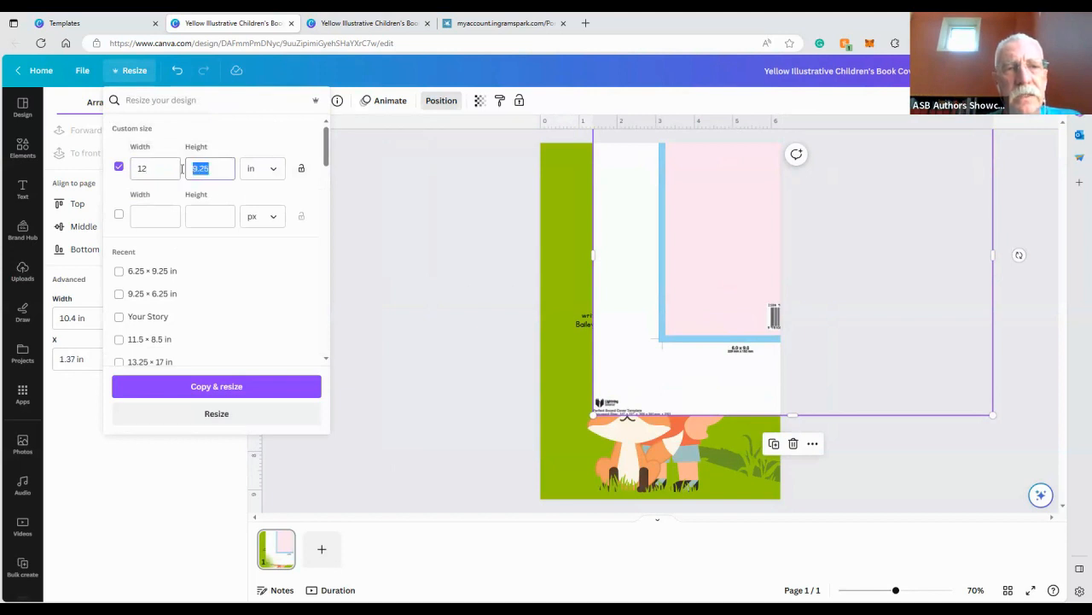
{"action": "type", "text": "15"}
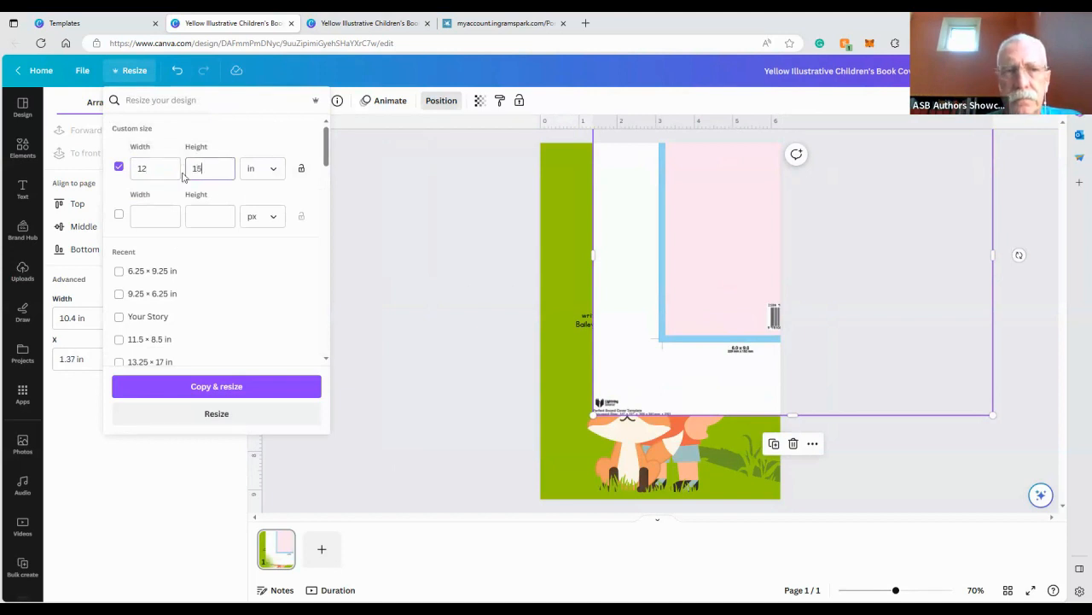
{"action": "left_click", "coordinate": [227, 386]}
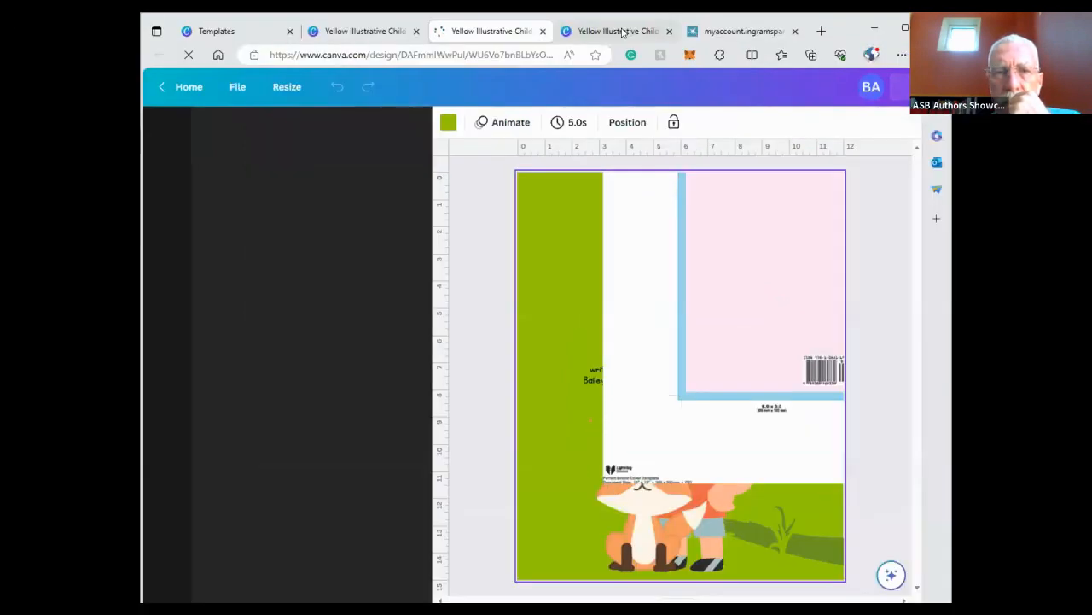
Switch to the 9.25 × 6.25 in My Friend Rosie design and delete all of its elements
{"action": "left_click", "coordinate": [619, 31]}
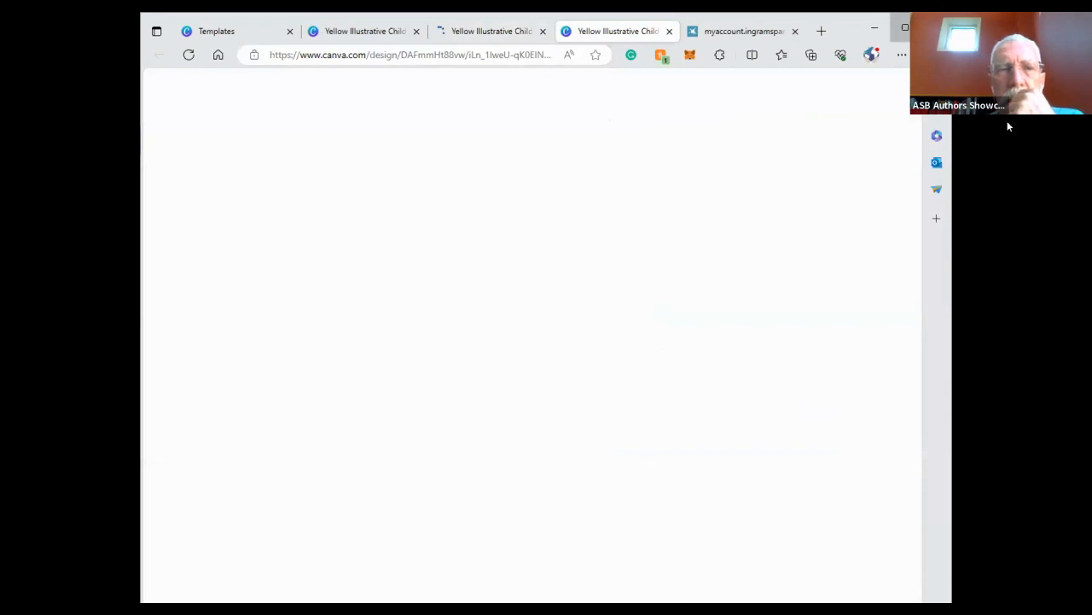
{"action": "left_click", "coordinate": [905, 27]}
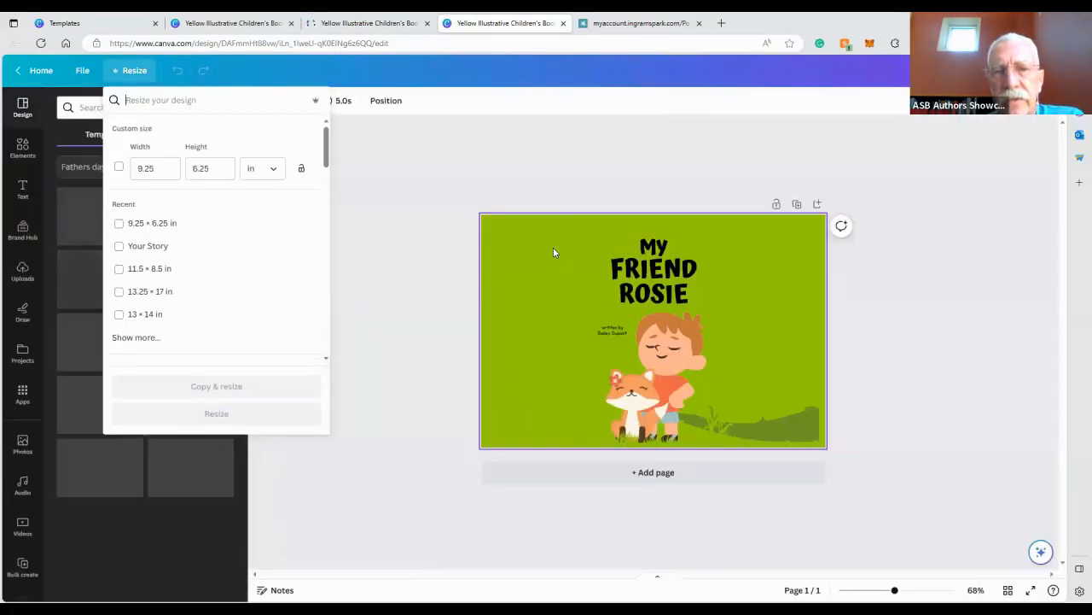
{"action": "left_click", "coordinate": [553, 249]}
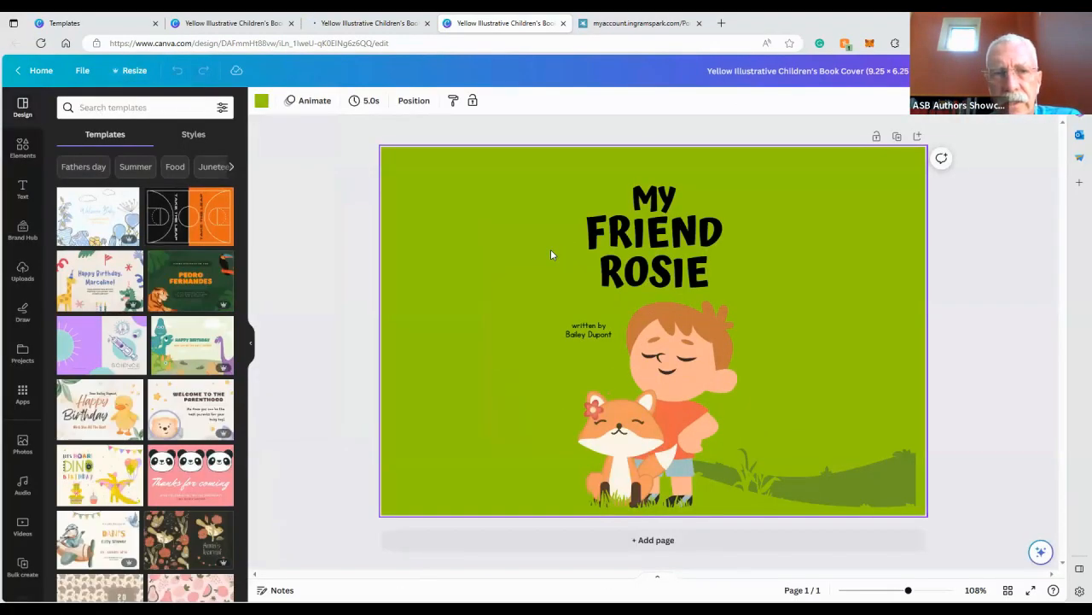
{"action": "key", "text": "Delete"}
{"action": "left_click_drag", "start_coordinate": [334, 182], "coordinate": [688, 507]}
{"action": "key", "text": "Delete"}
{"action": "left_click", "coordinate": [747, 487]}
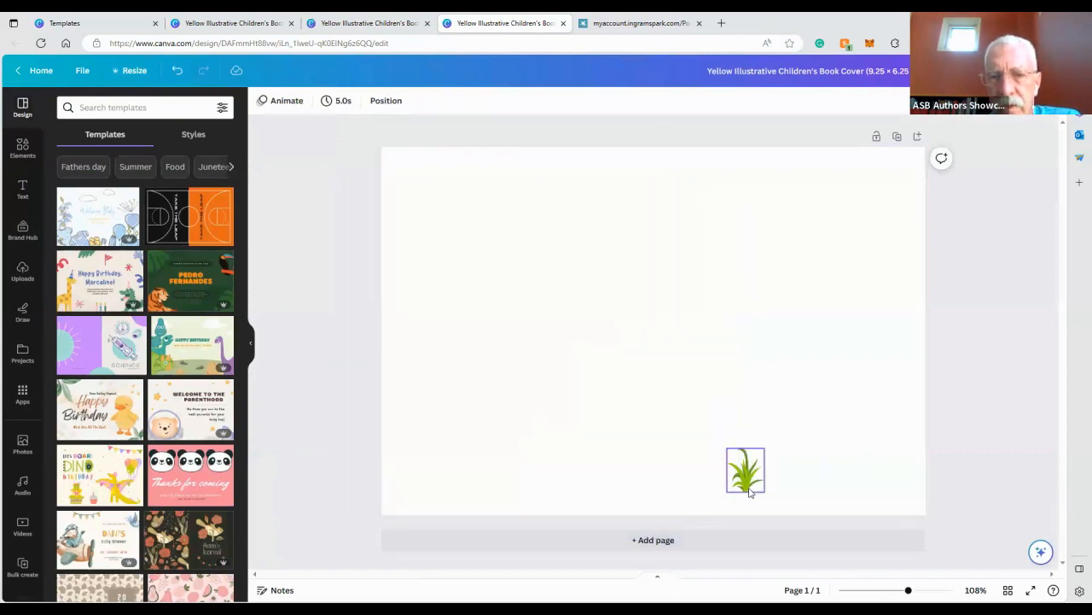
{"action": "key", "text": "Delete"}
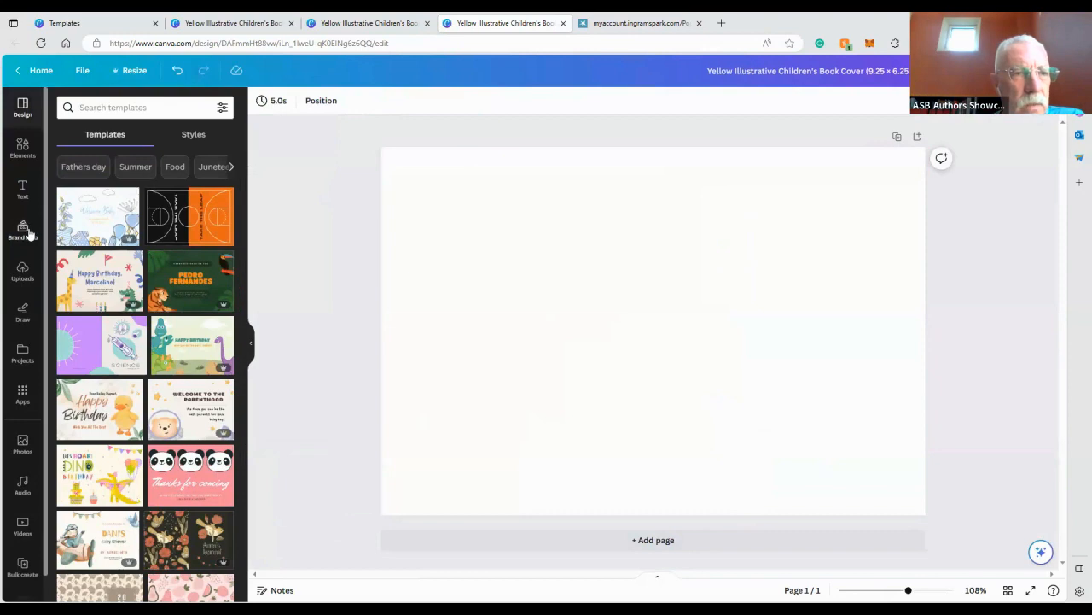
Add the uploaded cover template image to the blank page and enlarge it to fill the page
{"action": "left_click", "coordinate": [23, 272]}
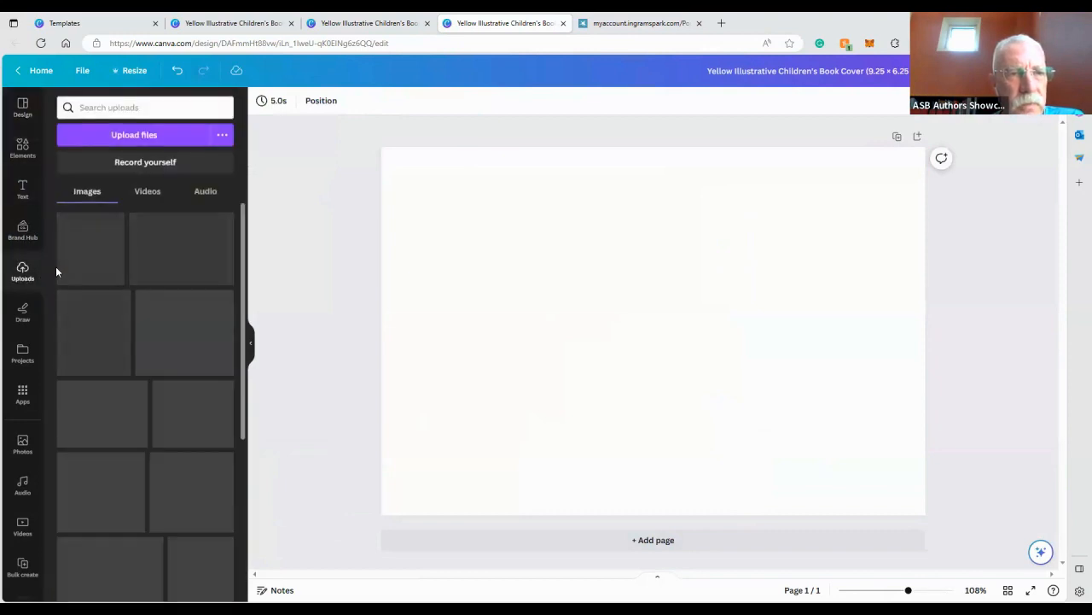
{"action": "left_click", "coordinate": [86, 268]}
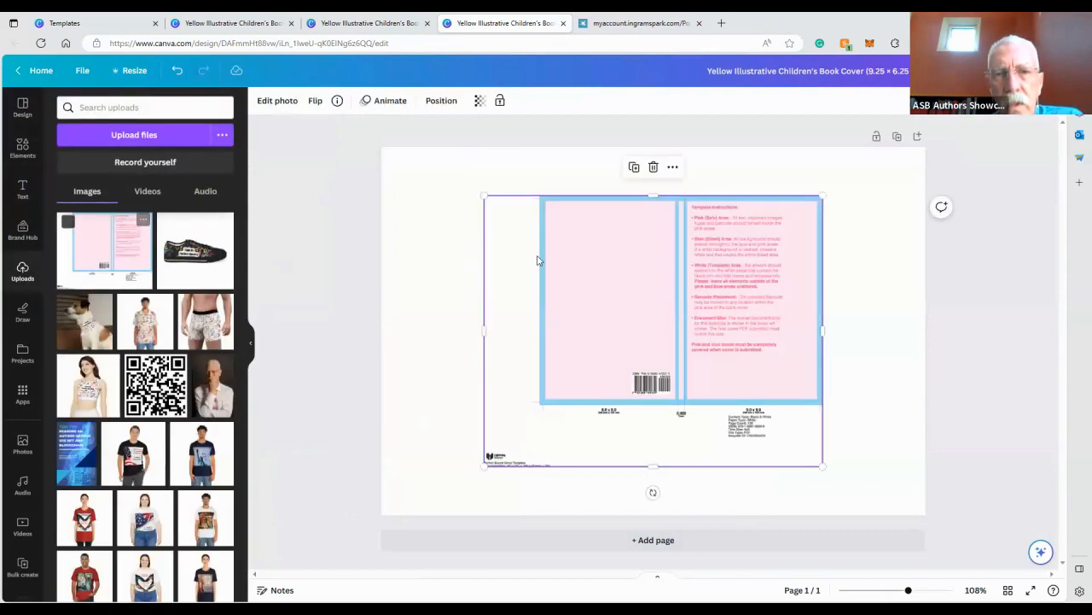
{"action": "left_click_drag", "start_coordinate": [615, 237], "coordinate": [696, 192]}
{"action": "left_click_drag", "start_coordinate": [584, 416], "coordinate": [431, 474]}
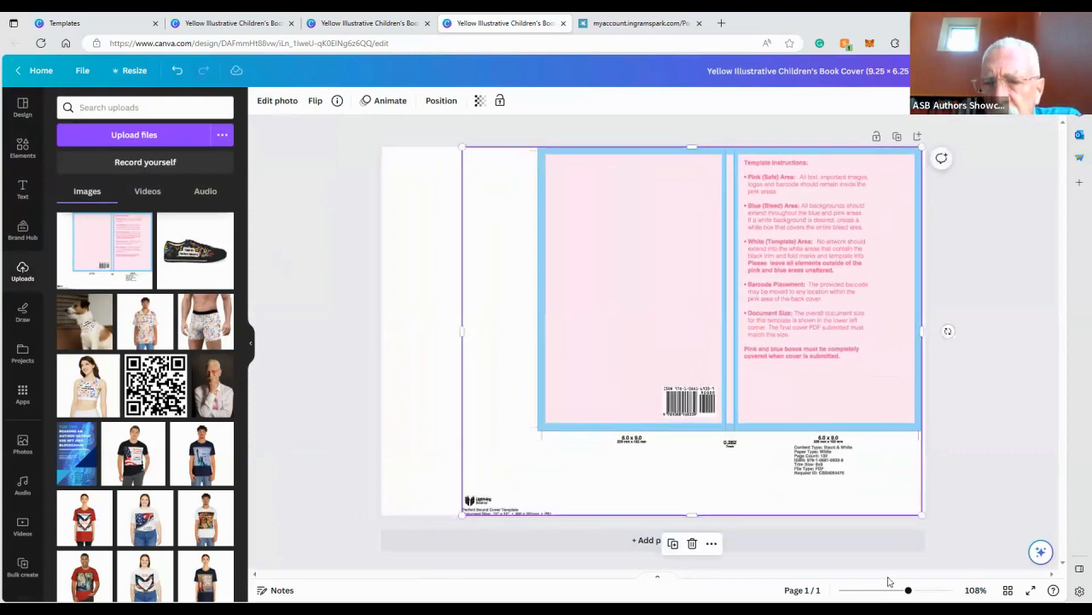
Resize the design to 12 × 15 in
{"action": "left_click", "coordinate": [927, 590]}
{"action": "scroll", "coordinate": [495, 438], "scroll_direction": "down", "scroll_amount": 2}
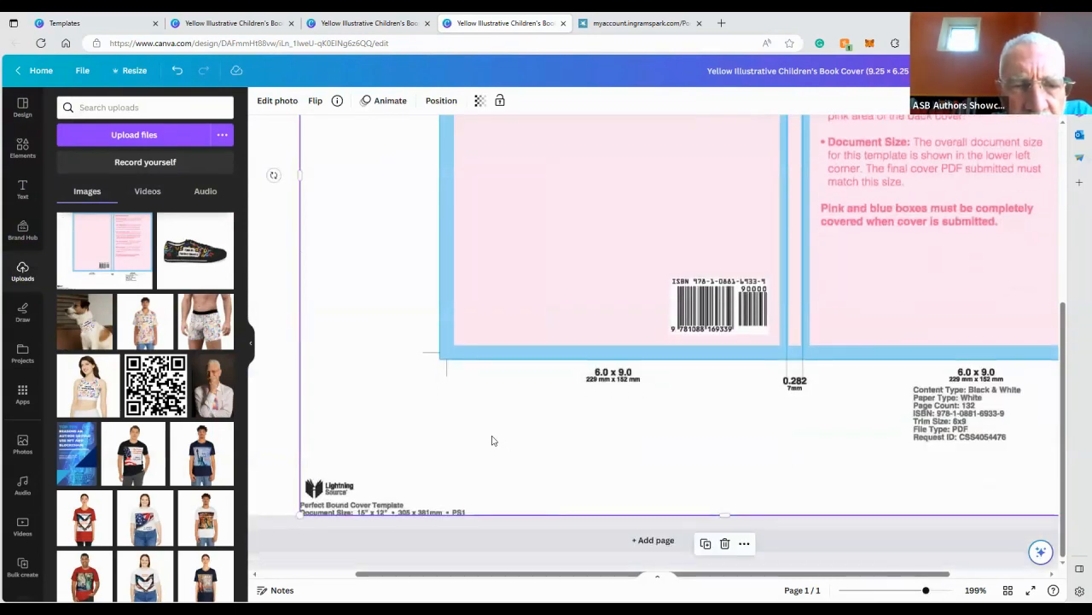
{"action": "left_click", "coordinate": [129, 70]}
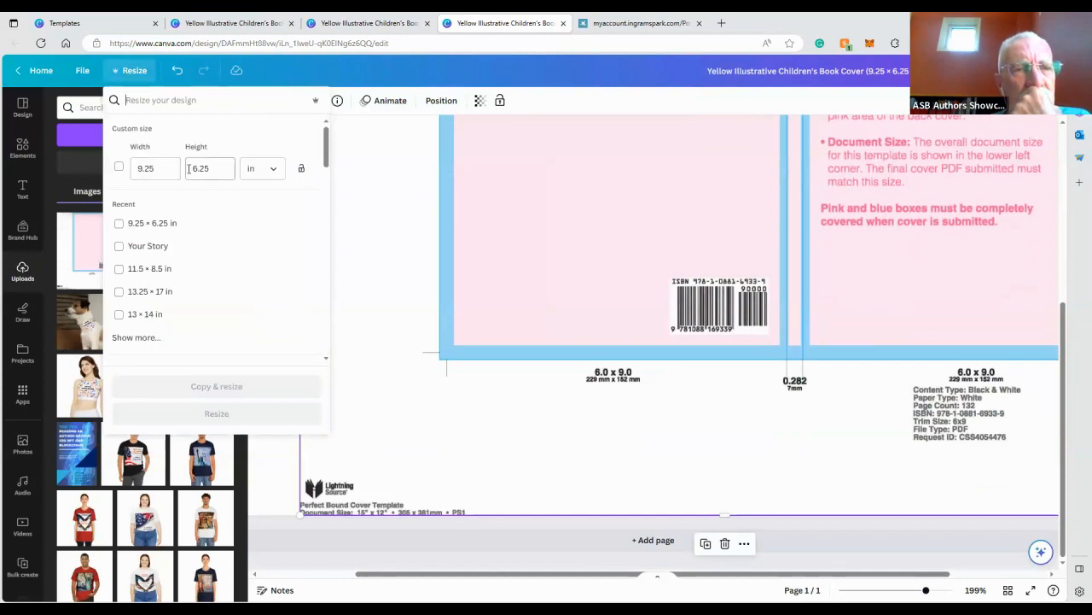
{"action": "left_click", "coordinate": [129, 167]}
{"action": "double_click", "coordinate": [129, 166]}
{"action": "type", "text": "15"}
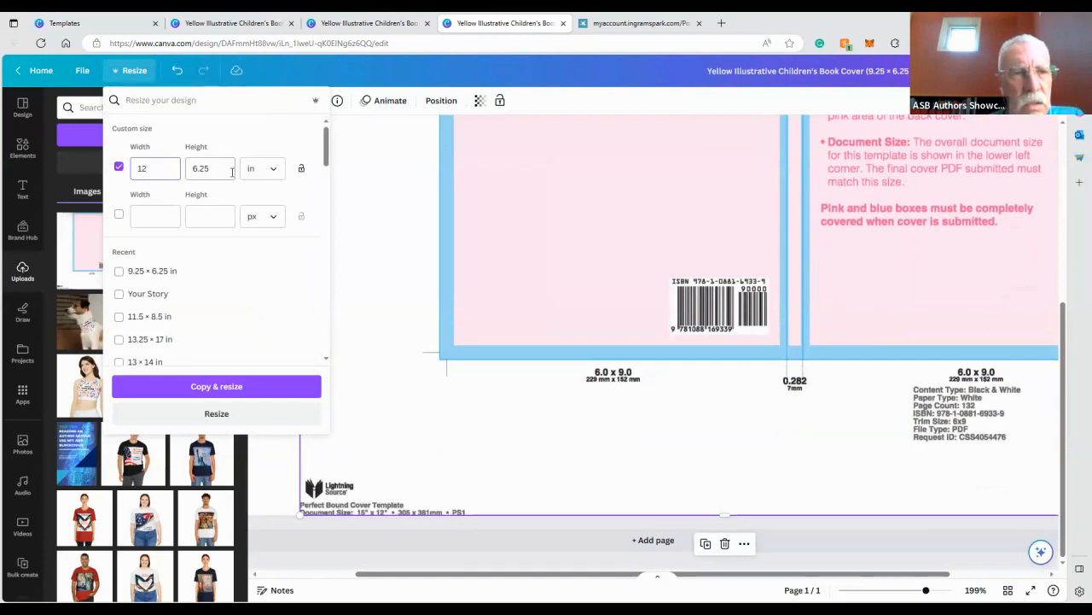
{"action": "left_click", "coordinate": [189, 168]}
{"action": "key", "text": "BackSpace"}
{"action": "key", "text": "BackSpace"}
{"action": "key", "text": "BackSpace"}
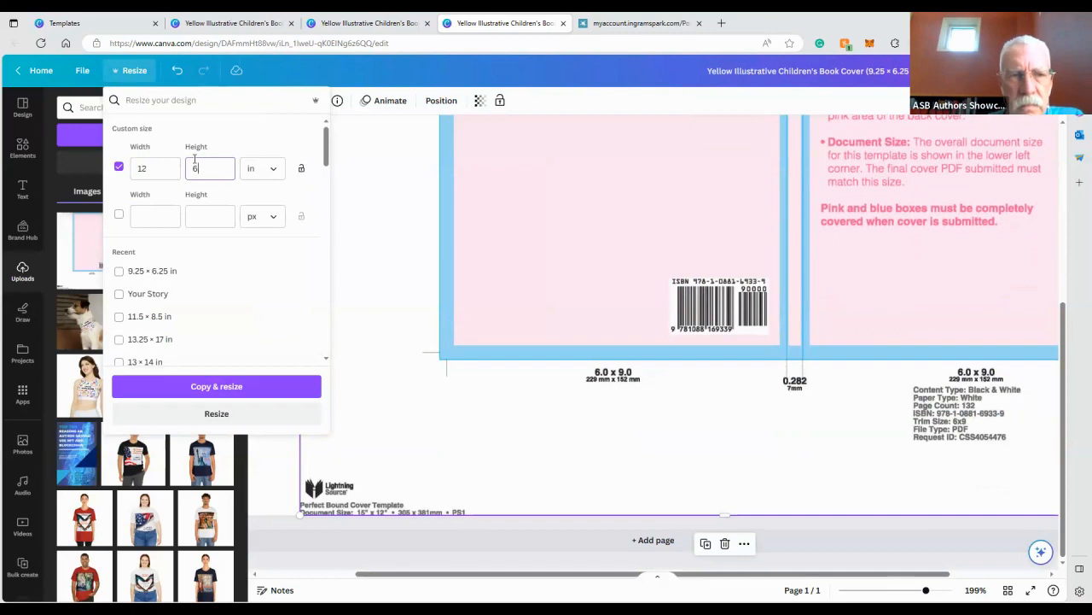
{"action": "type", "text": "1"}
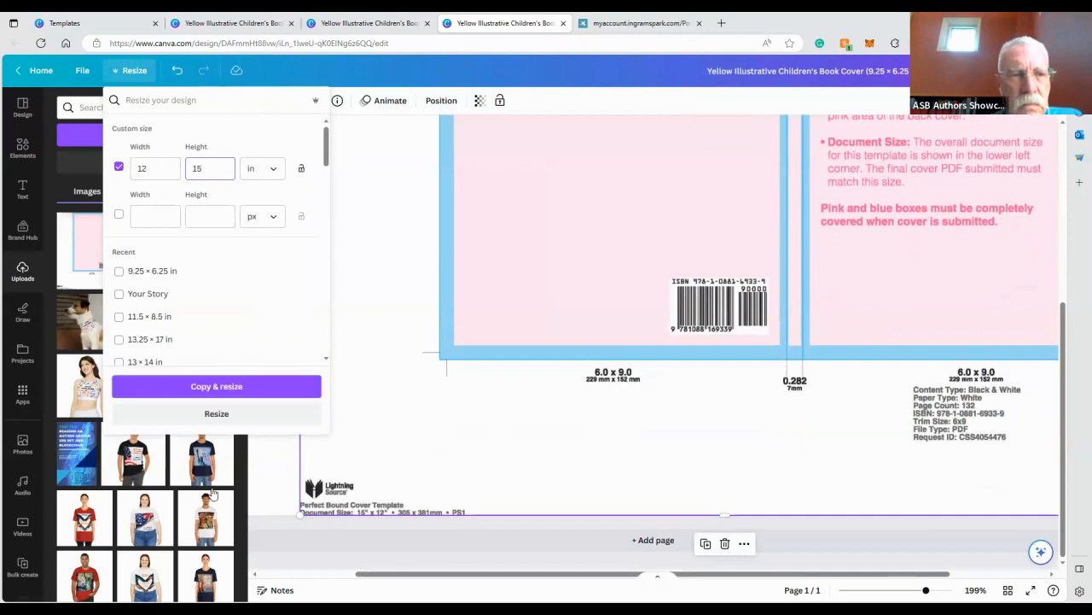
{"action": "type", "text": "5"}
{"action": "left_click", "coordinate": [217, 413]}
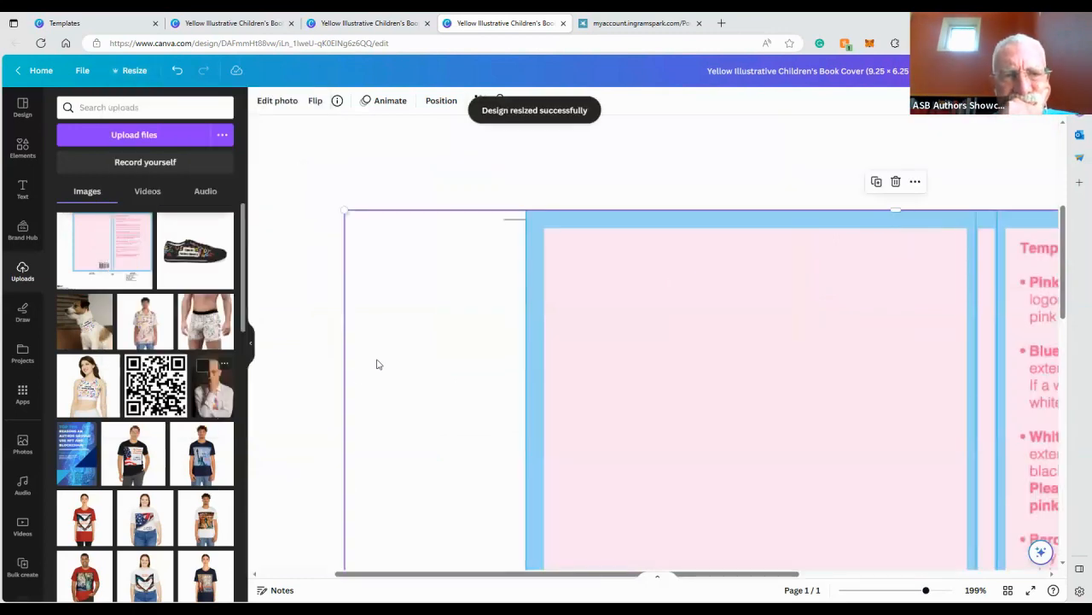
Resize the design to 15 × 12 in
{"action": "left_click", "coordinate": [892, 590]}
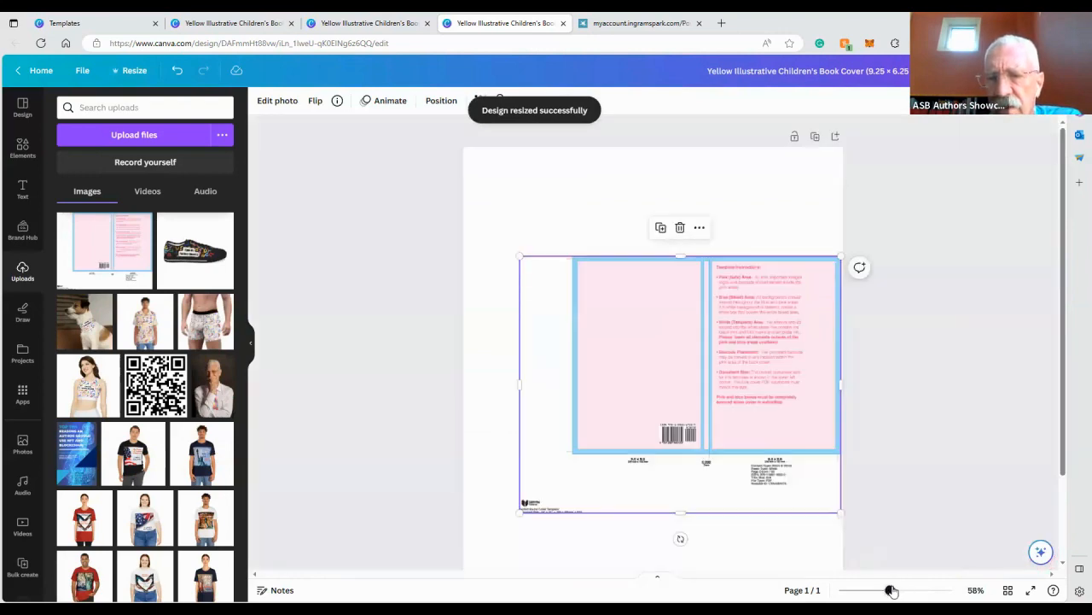
{"action": "left_click_drag", "start_coordinate": [927, 590], "coordinate": [882, 590]}
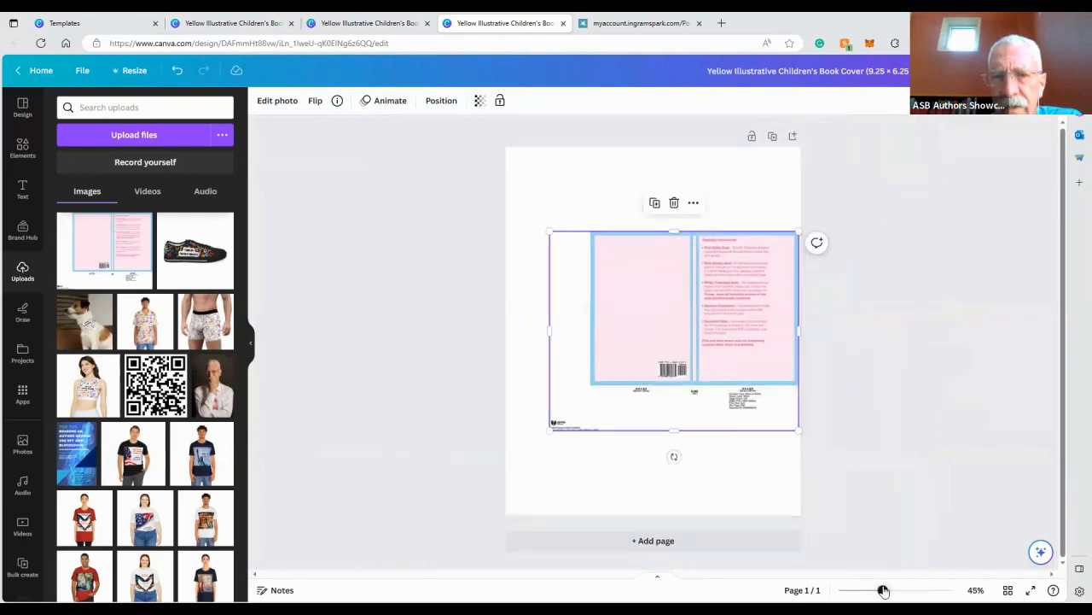
{"action": "left_click", "coordinate": [134, 70]}
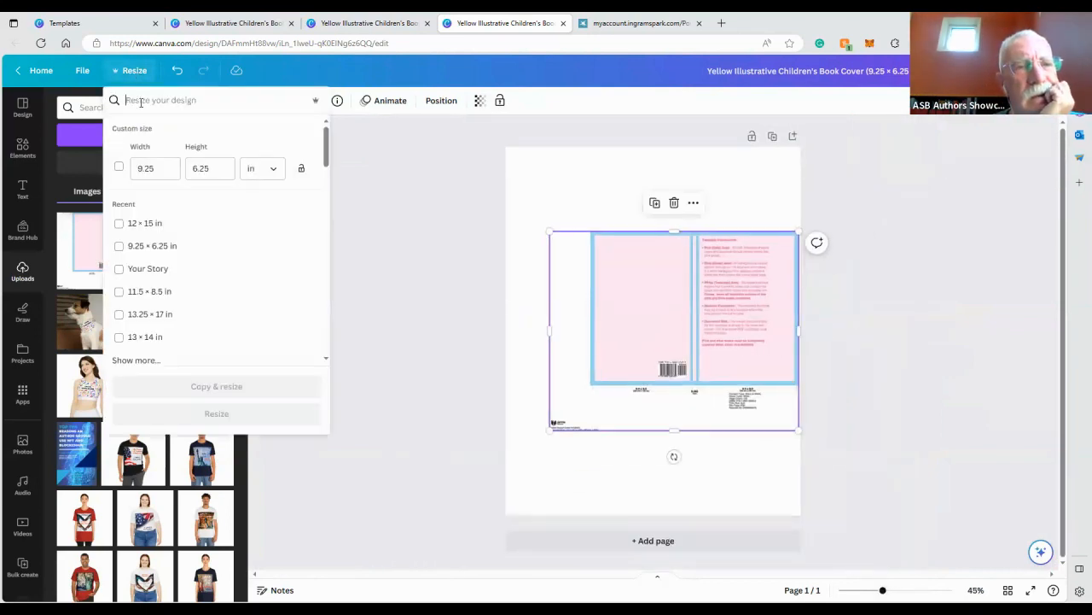
{"action": "left_click", "coordinate": [156, 168]}
{"action": "key", "text": "BackSpace"}
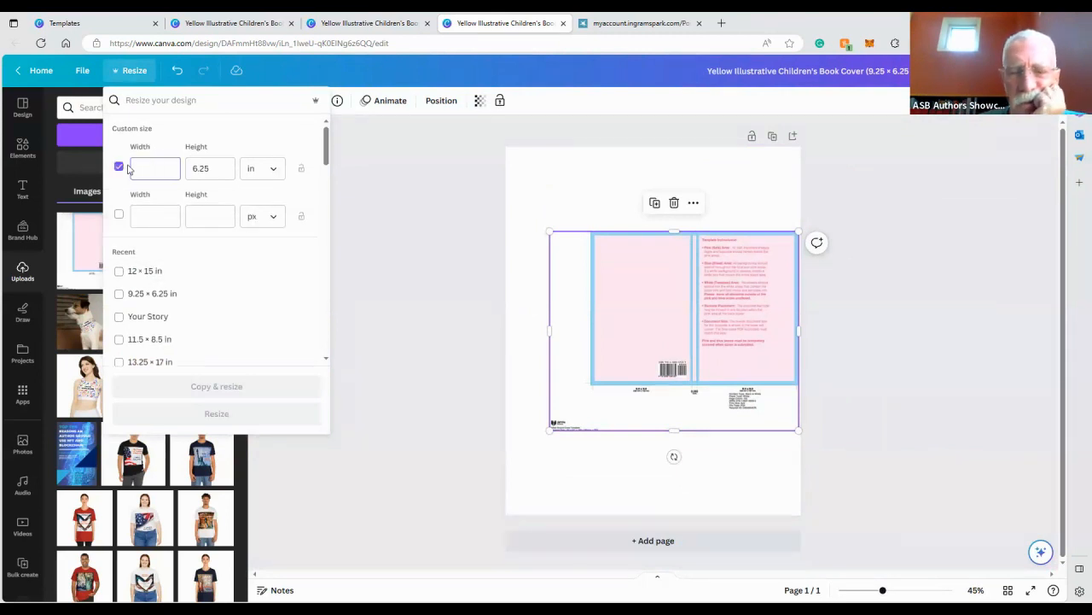
{"action": "type", "text": "15"}
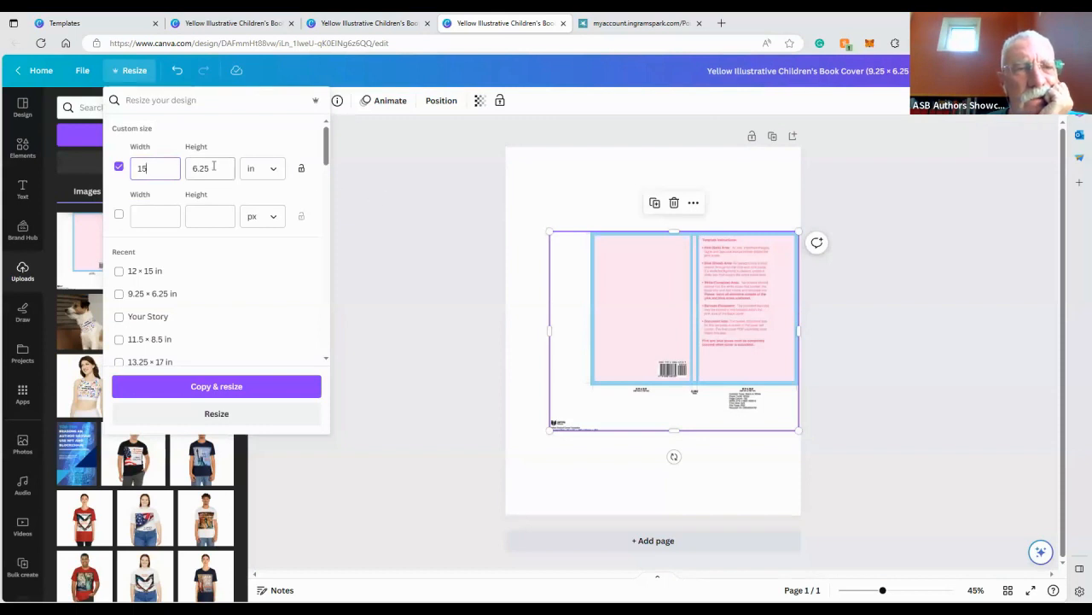
{"action": "left_click", "coordinate": [189, 170]}
{"action": "type", "text": "12"}
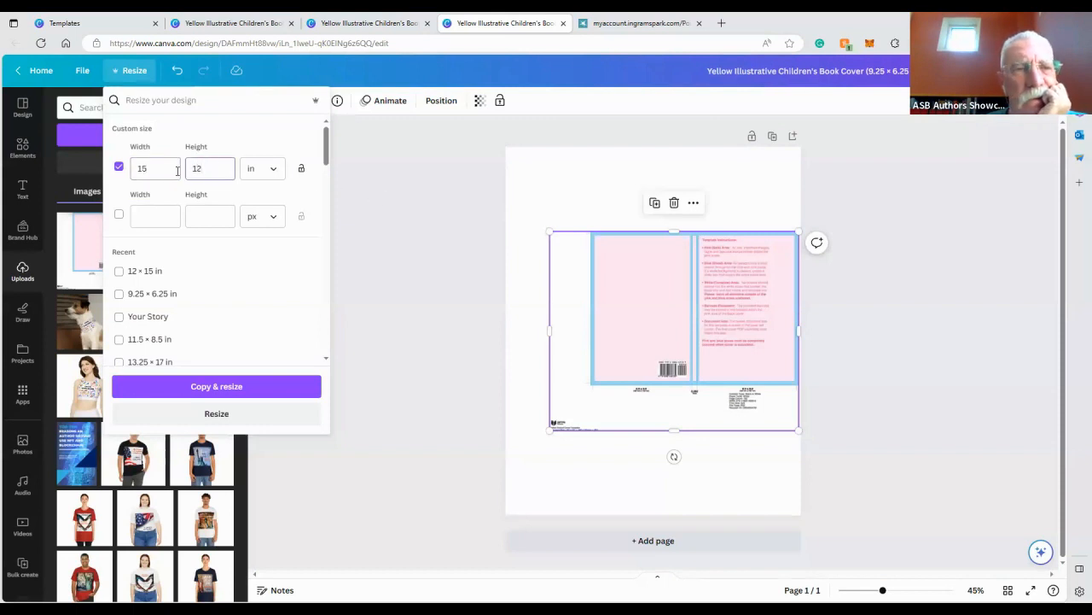
{"action": "left_click", "coordinate": [217, 413]}
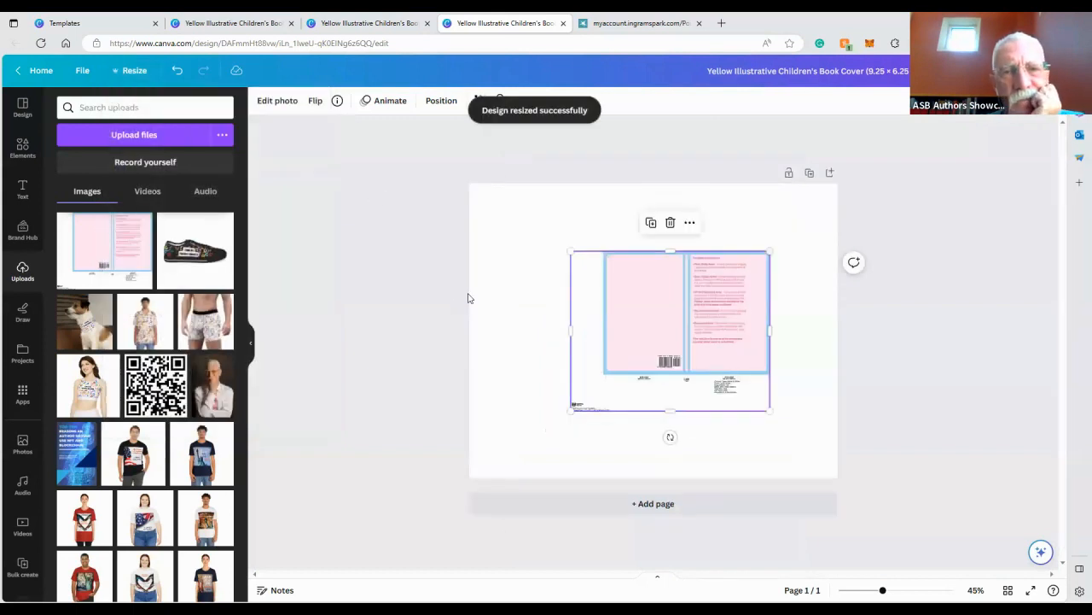
Move and stretch the template image so it covers the whole page
{"action": "left_click_drag", "start_coordinate": [670, 295], "coordinate": [729, 219]}
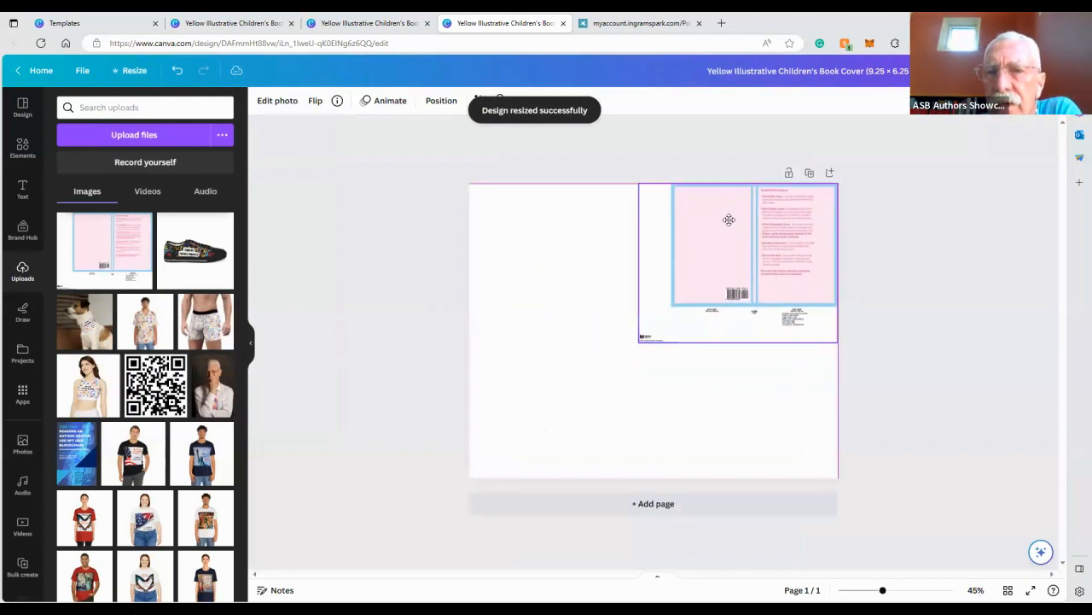
{"action": "left_click_drag", "start_coordinate": [641, 342], "coordinate": [468, 480]}
{"action": "left_click", "coordinate": [385, 382]}
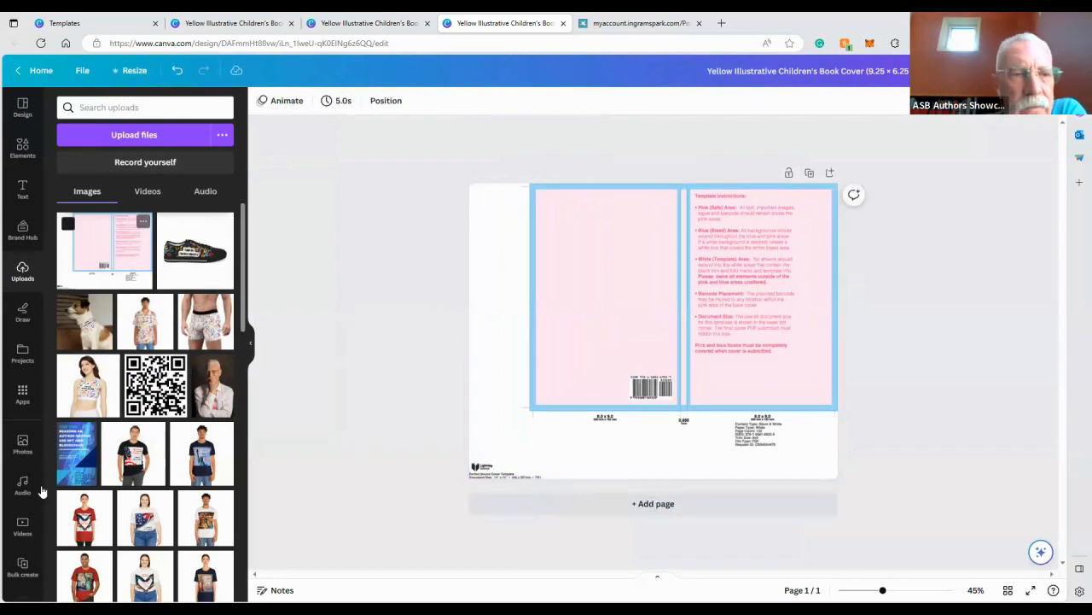
Add the Top Ten NFT and Blockchain cover image and place it over the front cover panel
{"action": "left_click", "coordinate": [74, 475]}
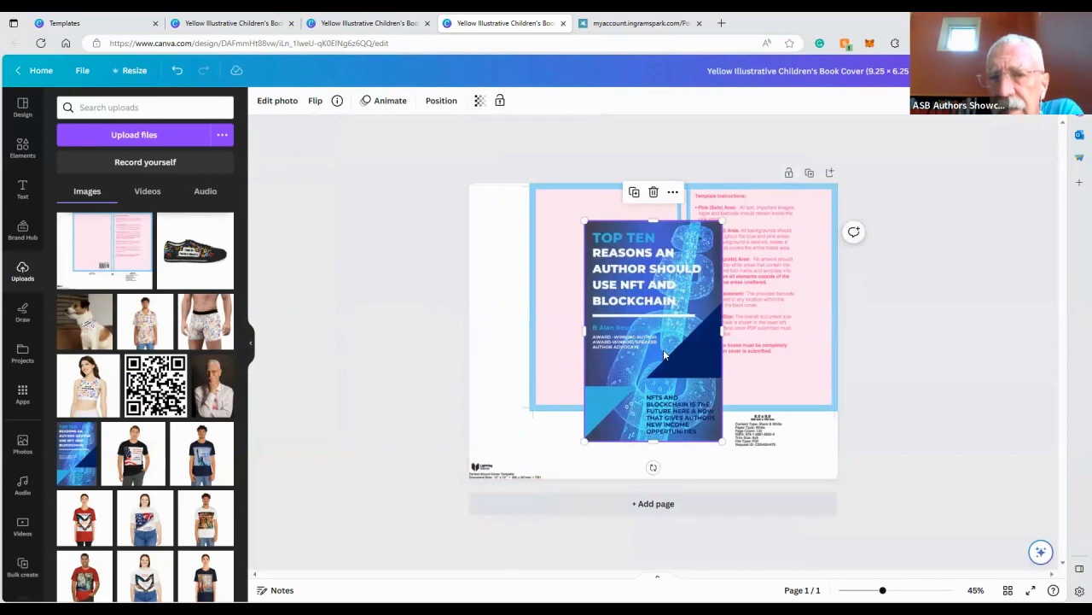
{"action": "left_click_drag", "start_coordinate": [665, 354], "coordinate": [769, 315]}
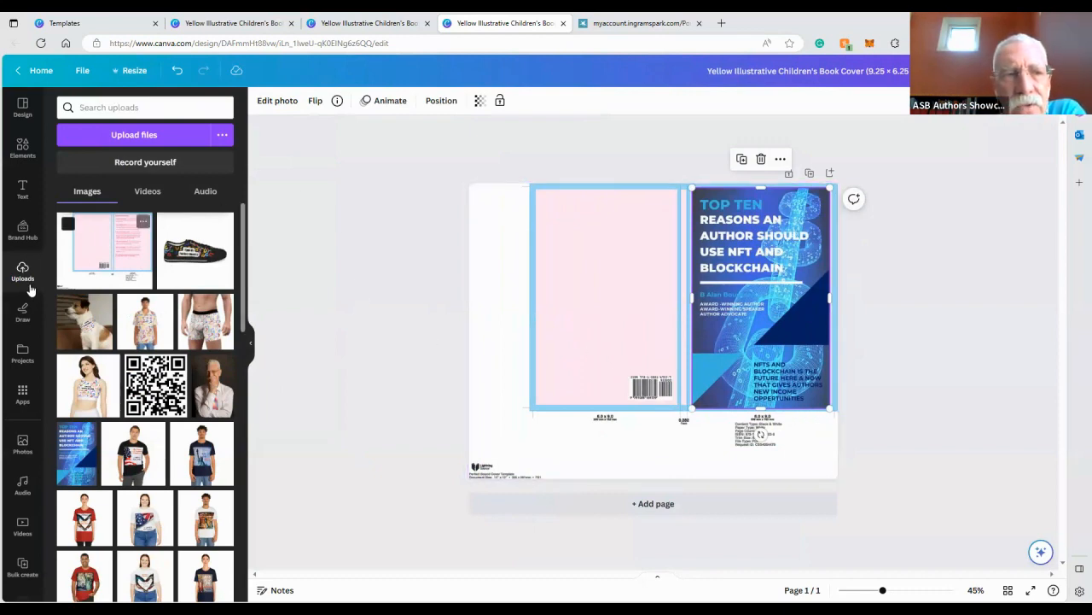
Add a body text box and move it to the top of the back cover panel
{"action": "left_click", "coordinate": [22, 191]}
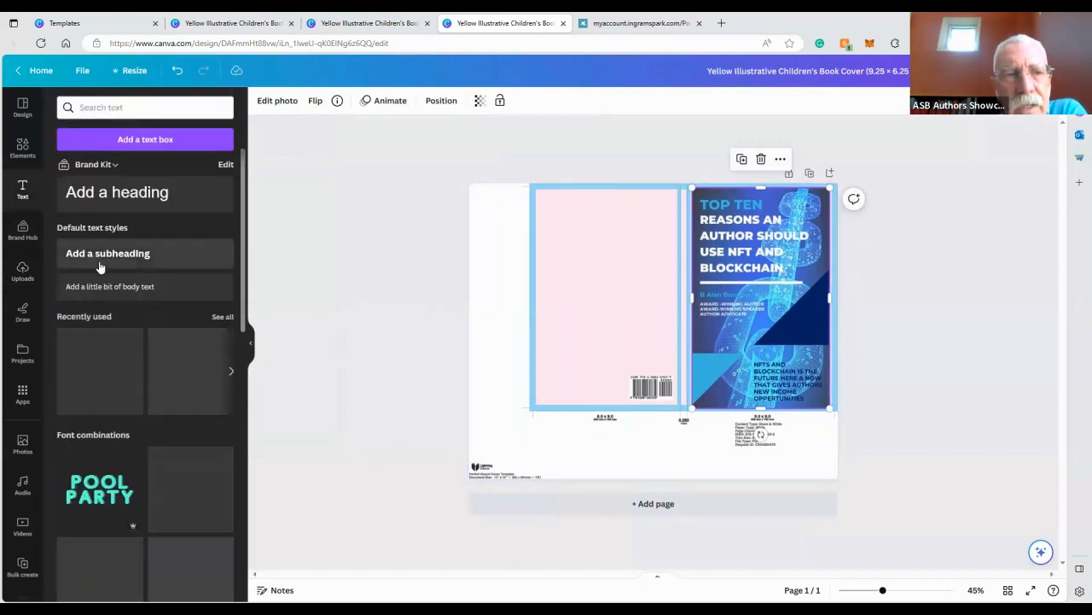
{"action": "left_click", "coordinate": [99, 293]}
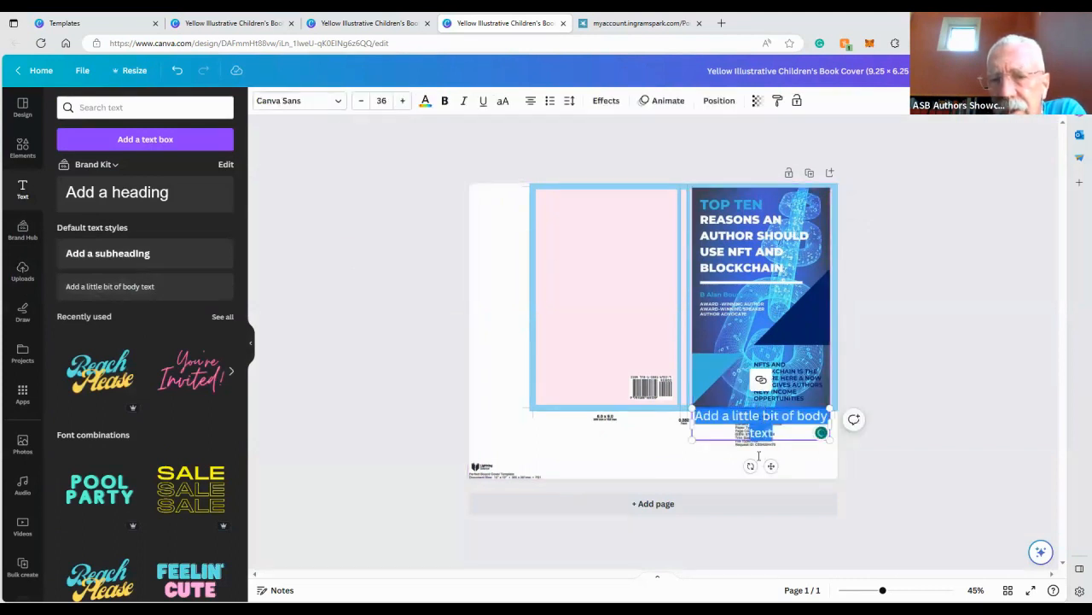
{"action": "left_click_drag", "start_coordinate": [771, 466], "coordinate": [617, 246]}
Set the text box's font size to 24 and its font to Arial Unicode
{"action": "left_click", "coordinate": [382, 100]}
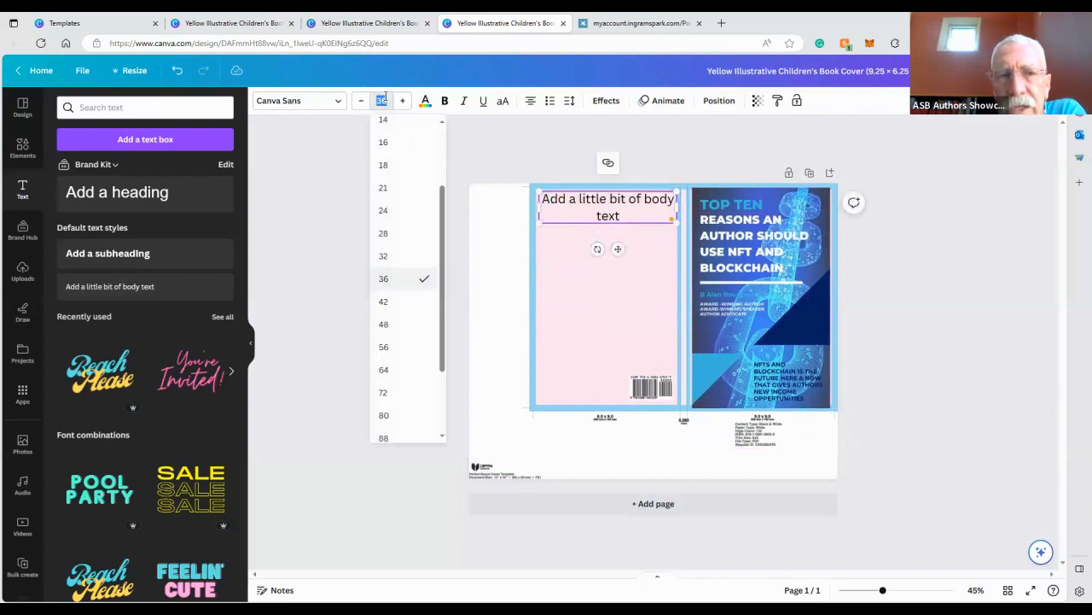
{"action": "left_click", "coordinate": [405, 211]}
{"action": "left_click", "coordinate": [301, 101]}
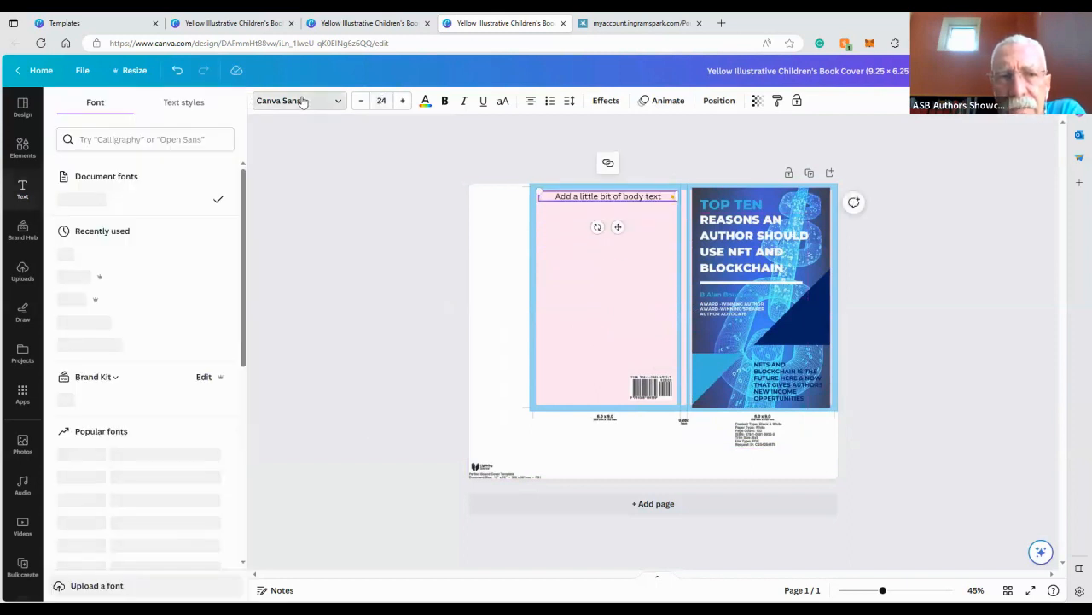
{"action": "left_click", "coordinate": [101, 322]}
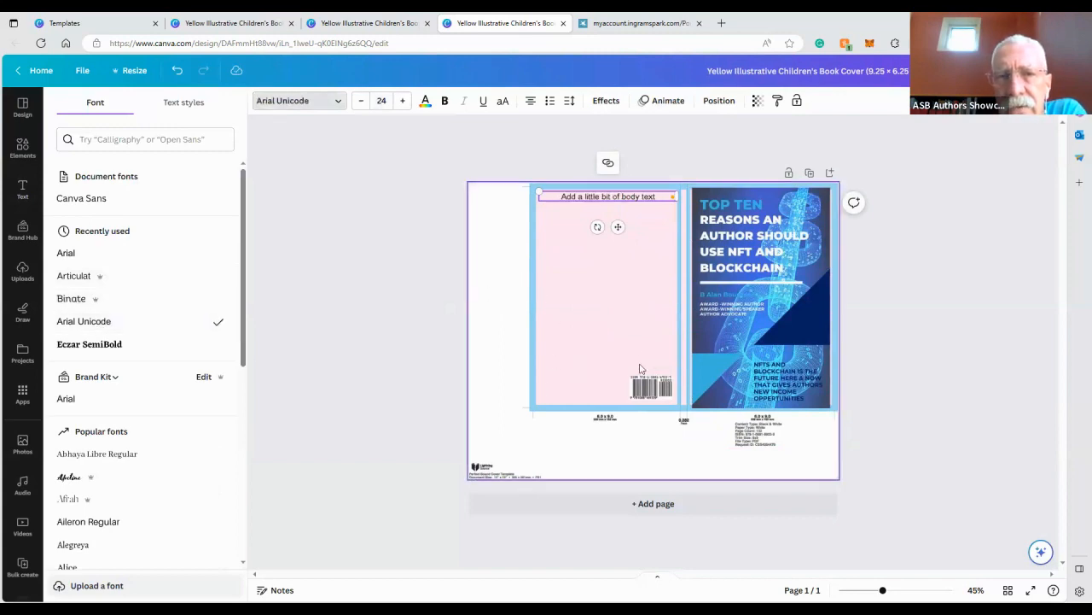
Switch to the Templates browser tab and go to the canva.com home page
{"action": "left_click", "coordinate": [98, 23]}
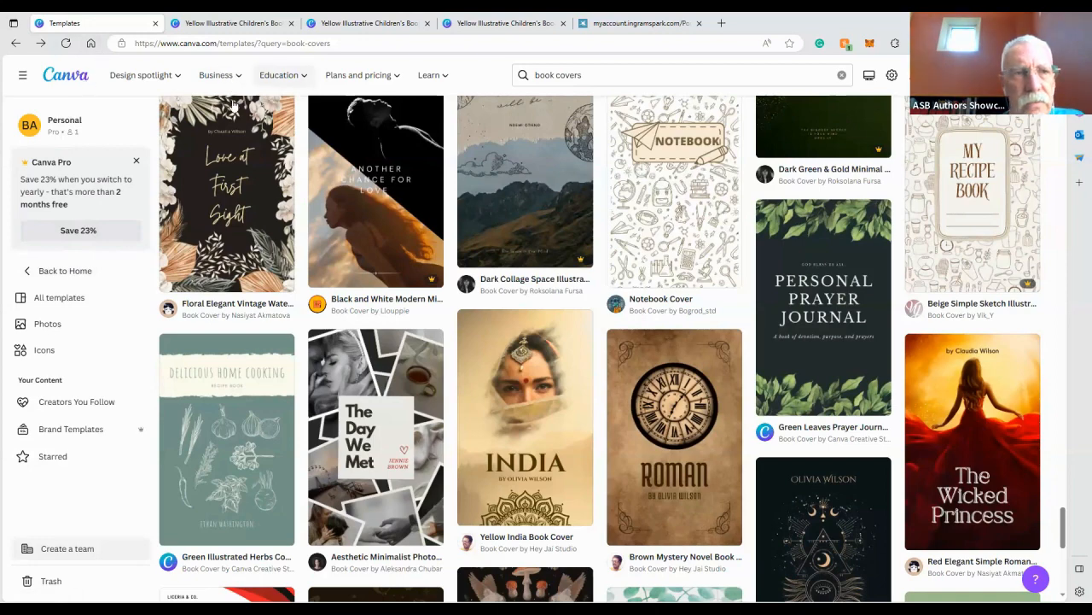
{"action": "scroll", "coordinate": [69, 94], "scroll_direction": "up", "scroll_amount": 1}
{"action": "scroll", "coordinate": [69, 94], "scroll_direction": "up", "scroll_amount": 3}
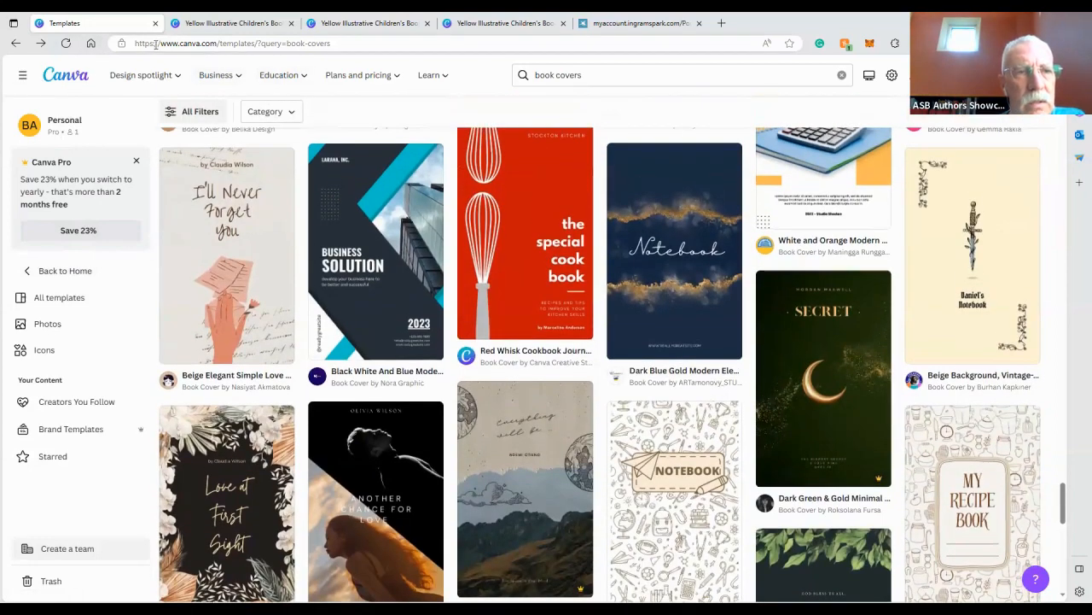
{"action": "left_click", "coordinate": [156, 44]}
{"action": "type", "text": "canva"}
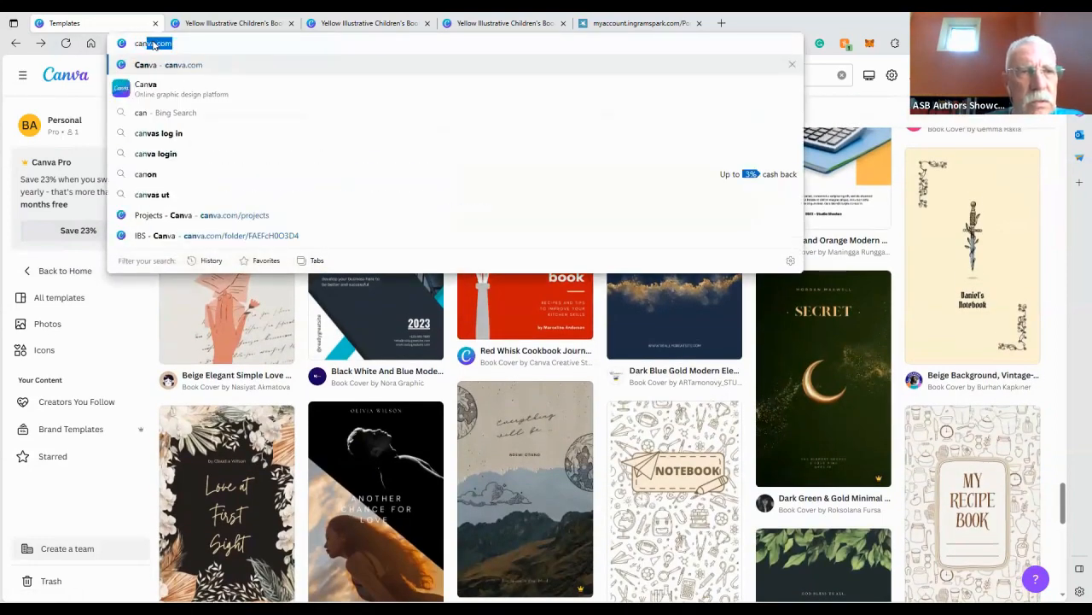
{"action": "key", "text": "Return"}
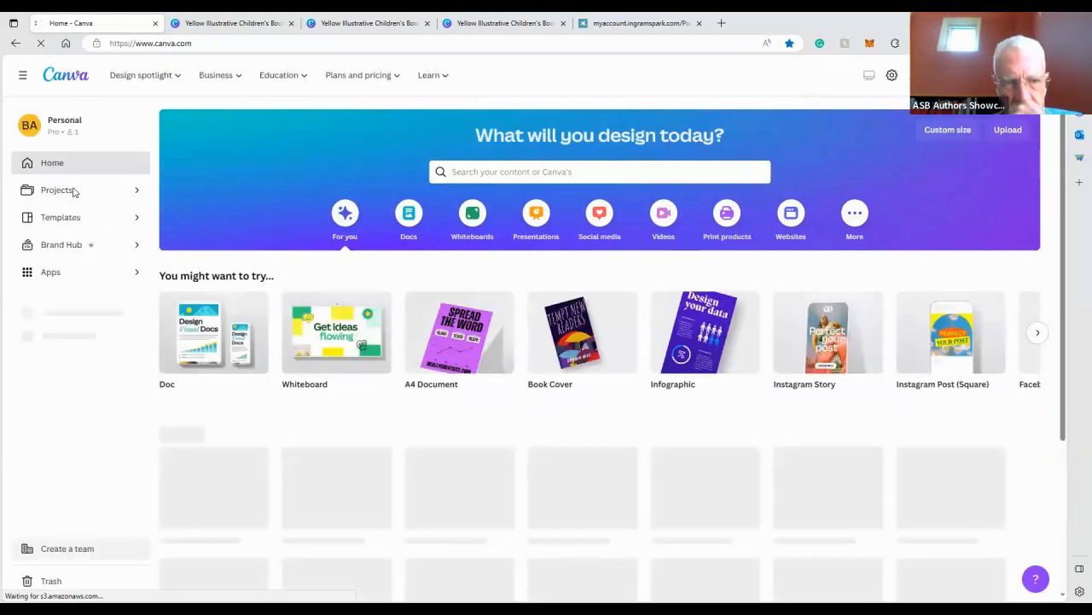
Open the finished NFT Full Cover design from the BMC folder in Projects
{"action": "left_click", "coordinate": [74, 192]}
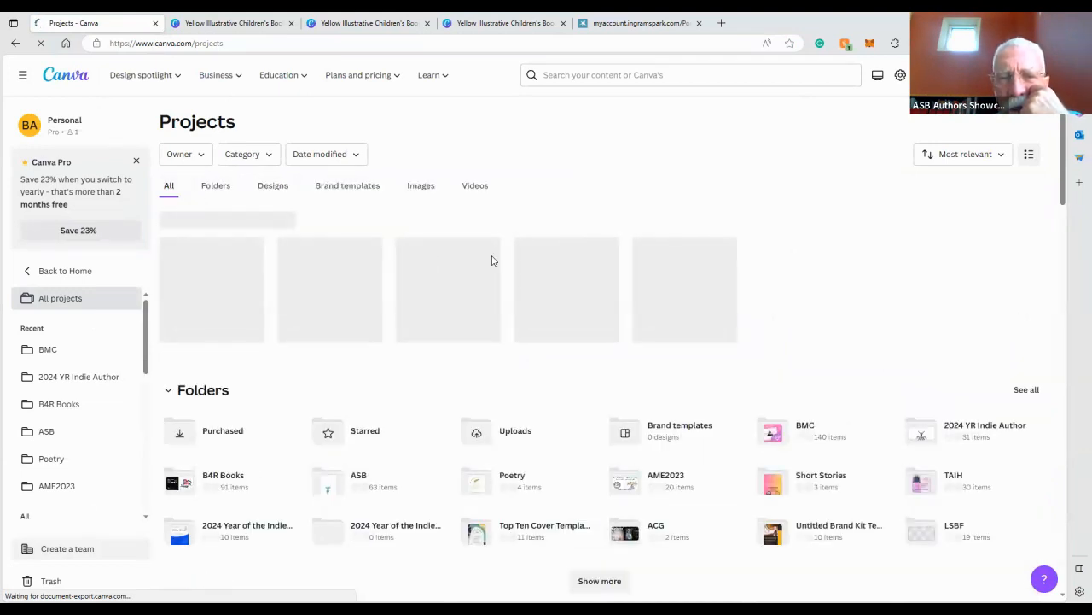
{"action": "scroll", "coordinate": [487, 278], "scroll_direction": "down", "scroll_amount": 2}
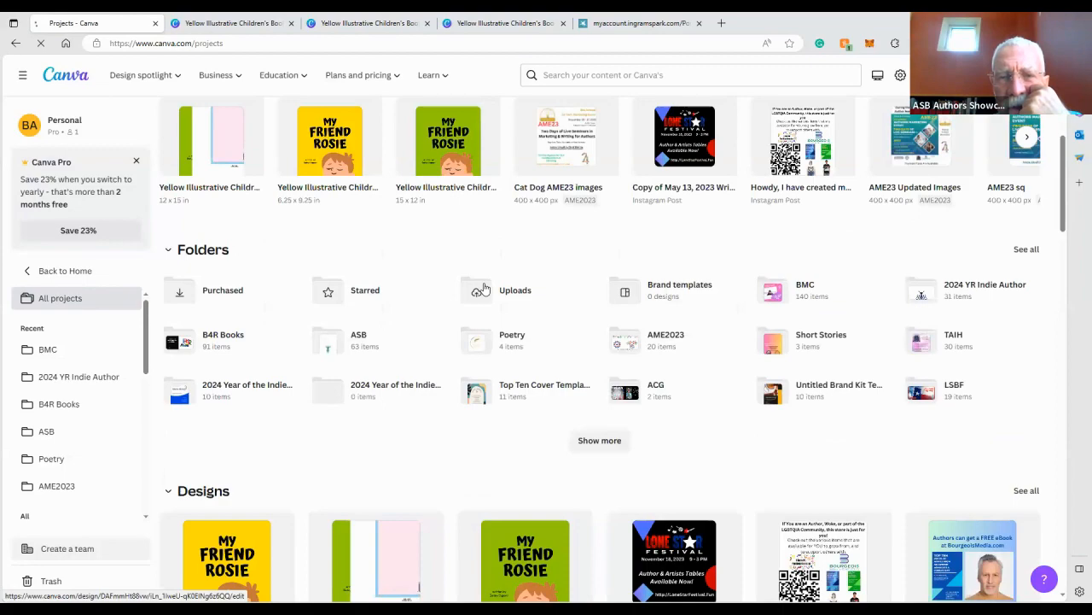
{"action": "scroll", "coordinate": [485, 295], "scroll_direction": "down", "scroll_amount": 7}
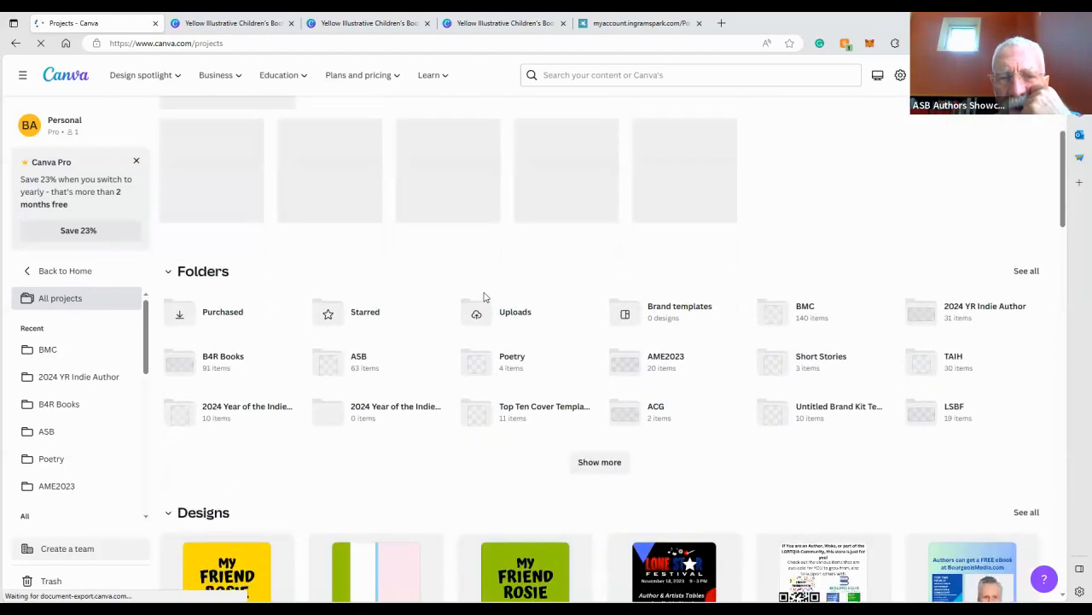
{"action": "scroll", "coordinate": [483, 298], "scroll_direction": "down", "scroll_amount": 5}
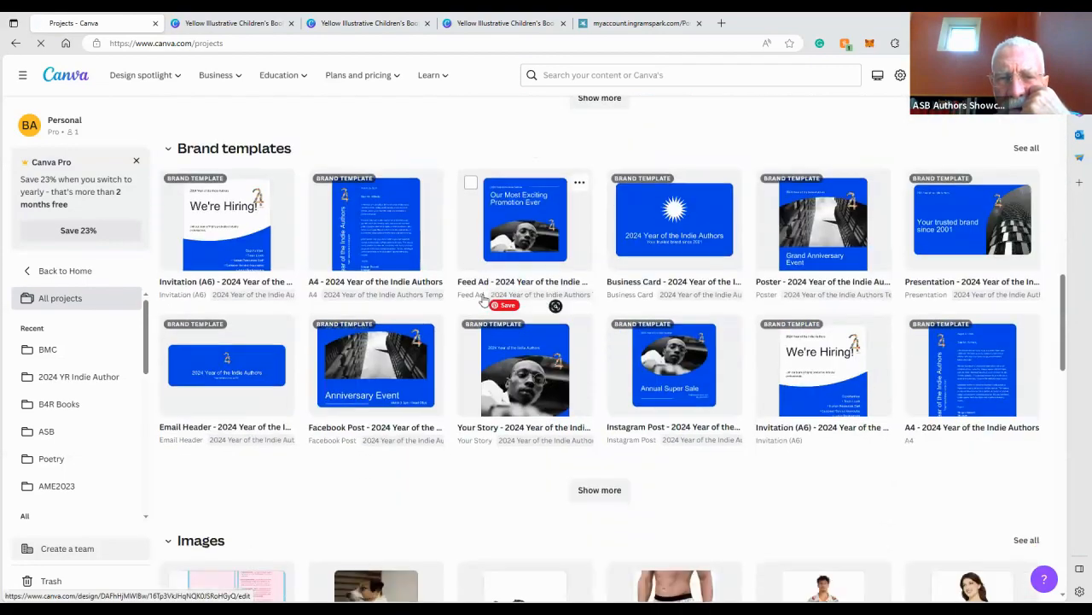
{"action": "scroll", "coordinate": [483, 298], "scroll_direction": "down", "scroll_amount": 2}
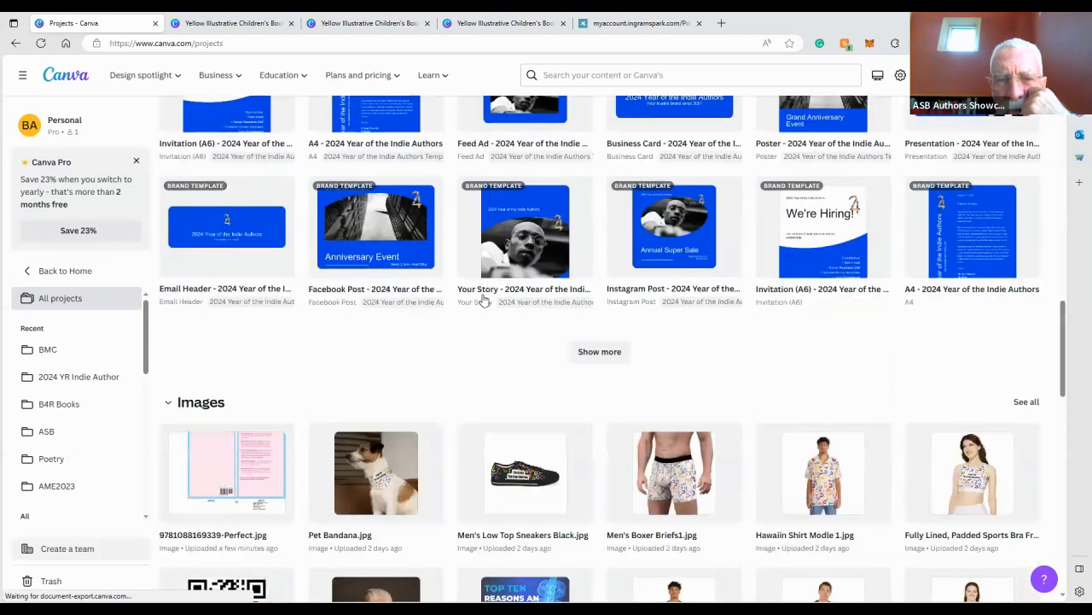
{"action": "scroll", "coordinate": [483, 300], "scroll_direction": "down", "scroll_amount": 10}
{"action": "scroll", "coordinate": [481, 293], "scroll_direction": "down", "scroll_amount": 3}
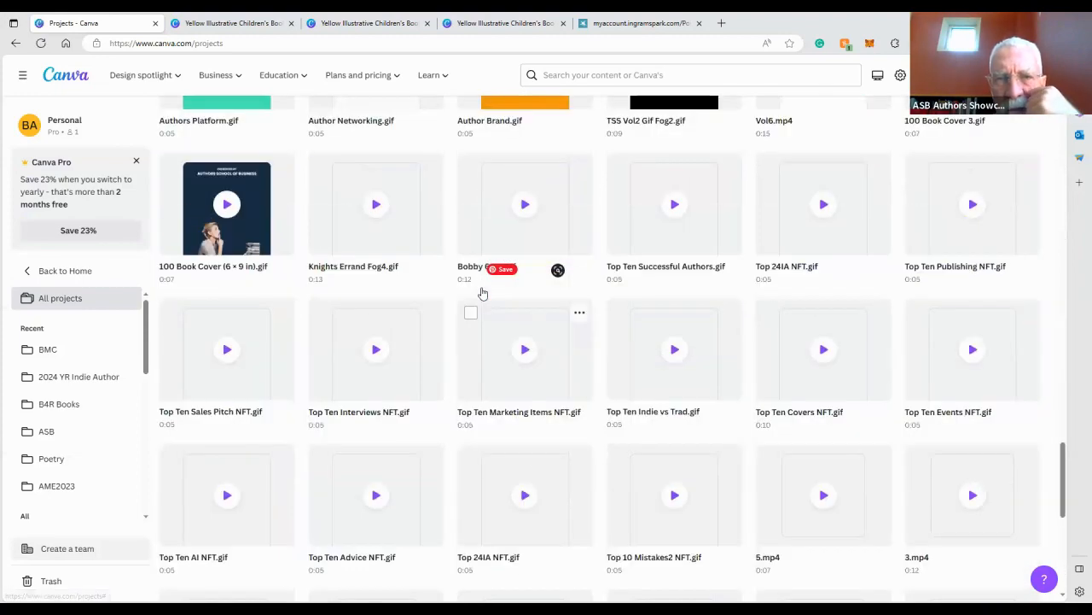
{"action": "scroll", "coordinate": [481, 293], "scroll_direction": "up", "scroll_amount": 10}
{"action": "scroll", "coordinate": [482, 292], "scroll_direction": "up", "scroll_amount": 8}
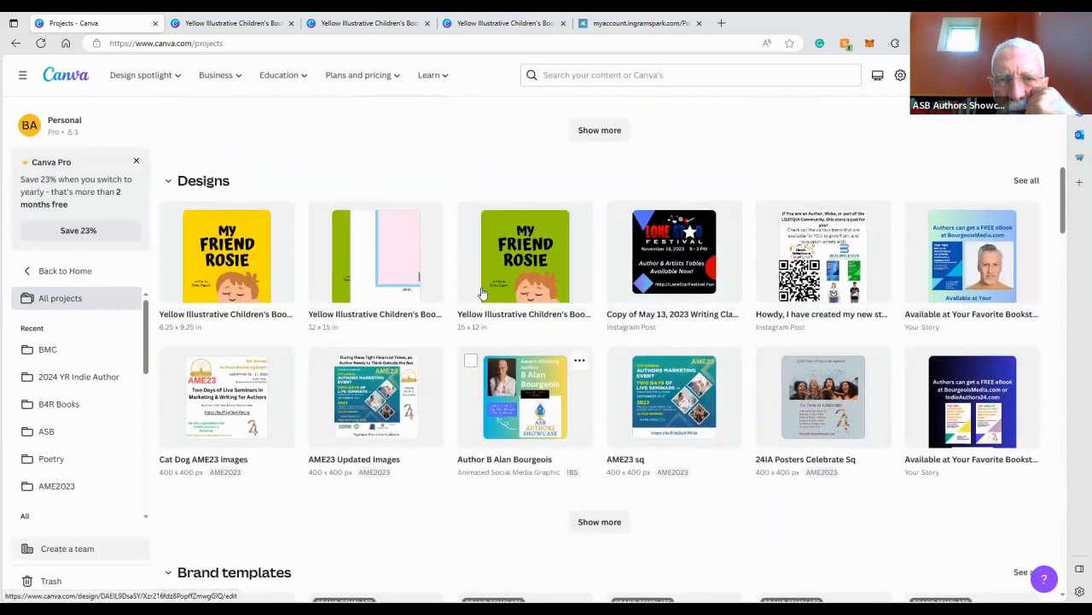
{"action": "scroll", "coordinate": [482, 293], "scroll_direction": "up", "scroll_amount": 5}
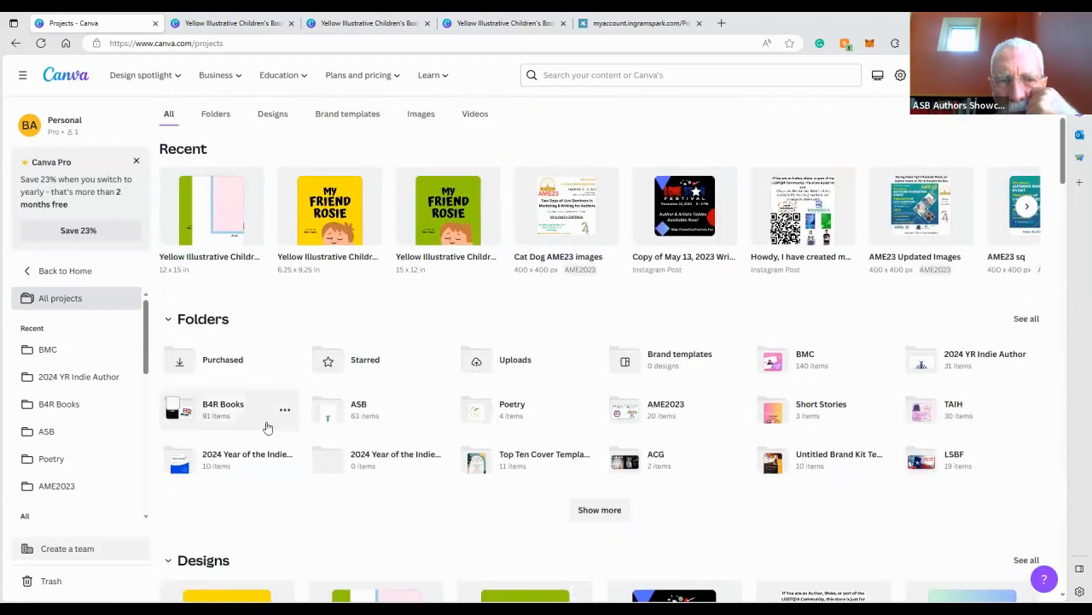
{"action": "left_click", "coordinate": [781, 356]}
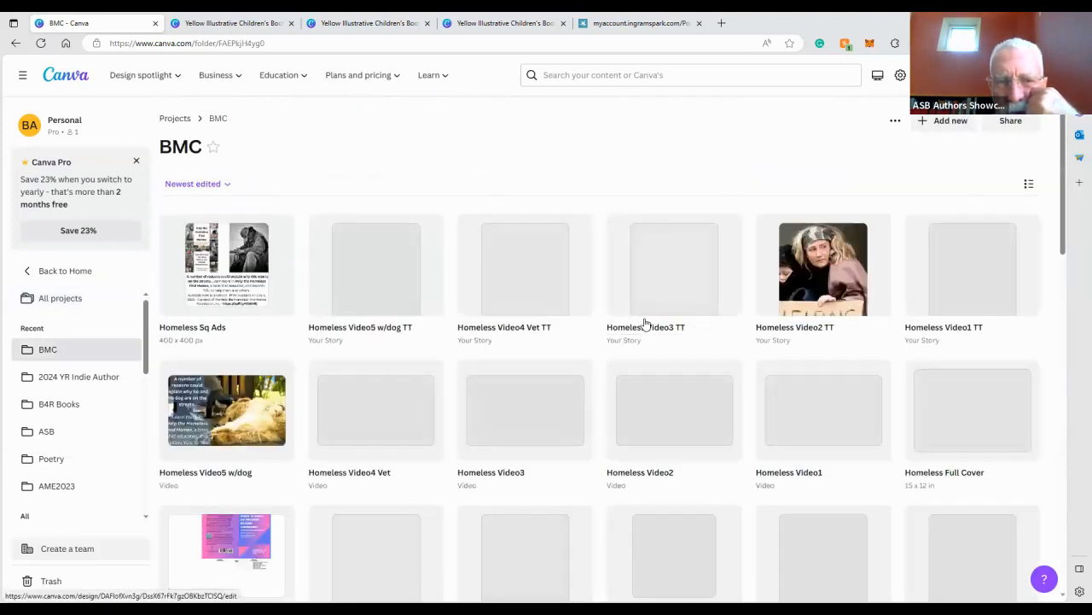
{"action": "scroll", "coordinate": [646, 324], "scroll_direction": "down", "scroll_amount": 1}
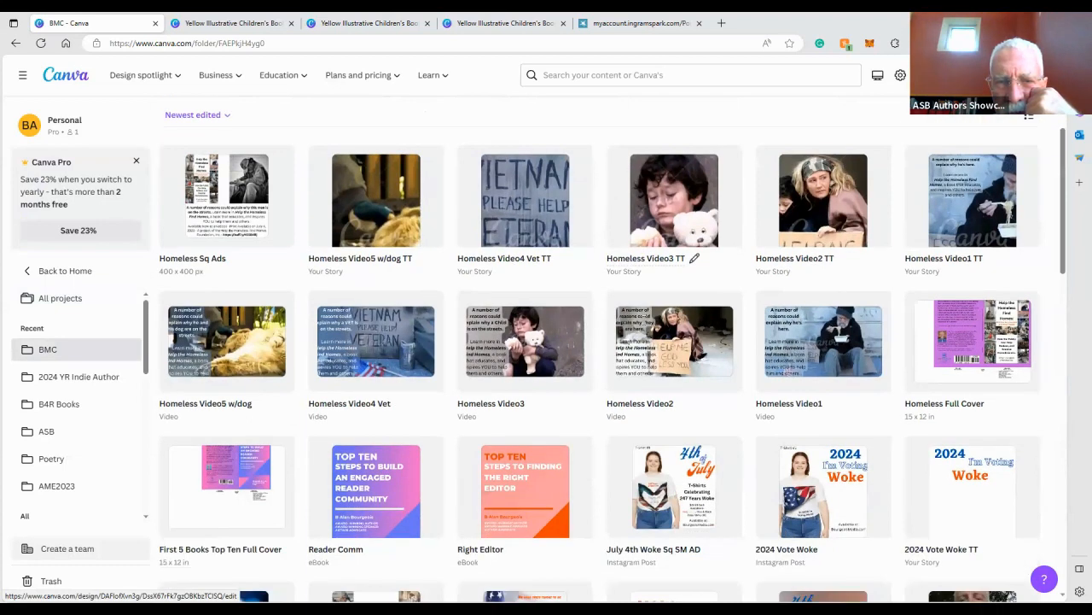
{"action": "scroll", "coordinate": [555, 325], "scroll_direction": "down", "scroll_amount": 6}
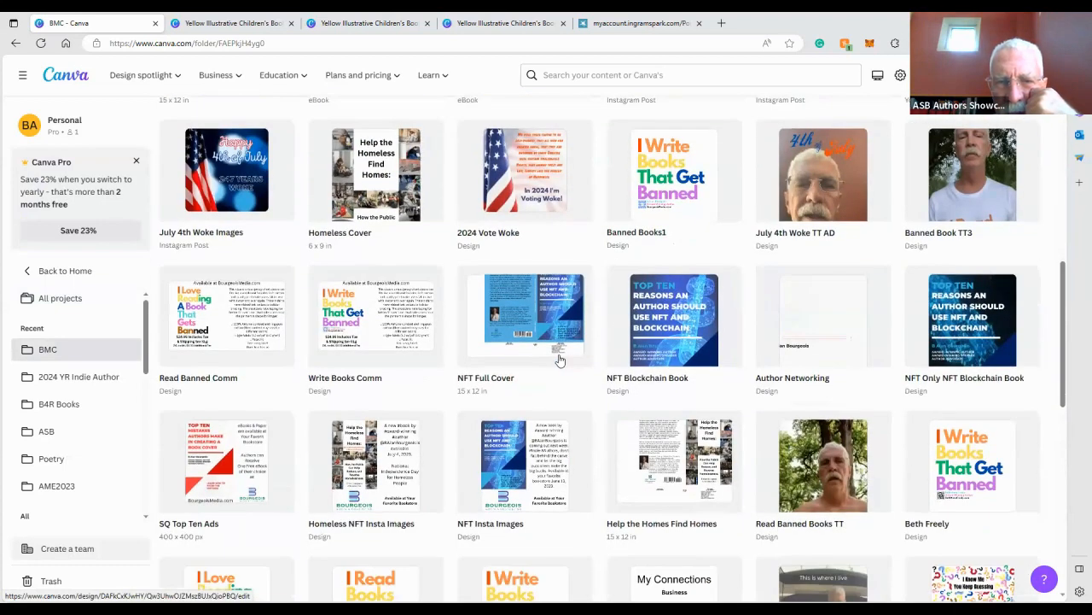
{"action": "left_click", "coordinate": [476, 347]}
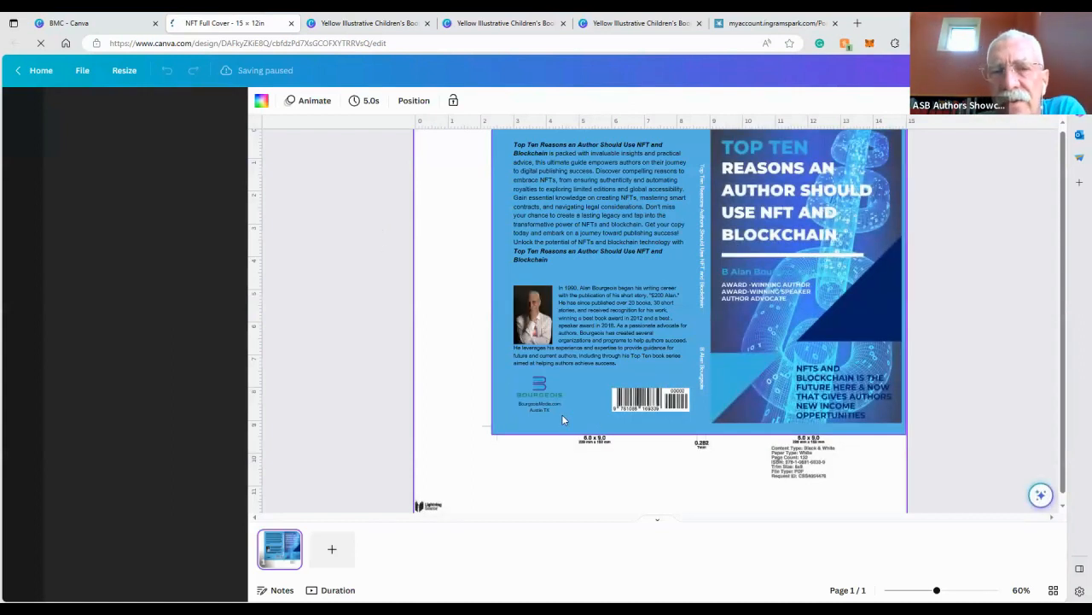
{"action": "left_click_drag", "start_coordinate": [571, 393], "coordinate": [551, 438]}
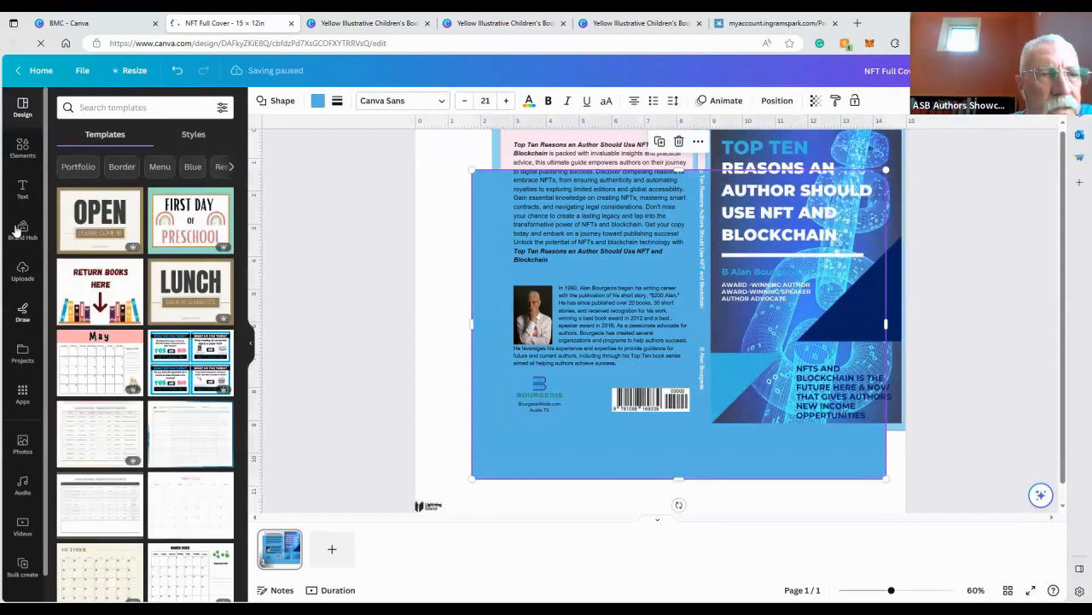
{"action": "left_click", "coordinate": [23, 149]}
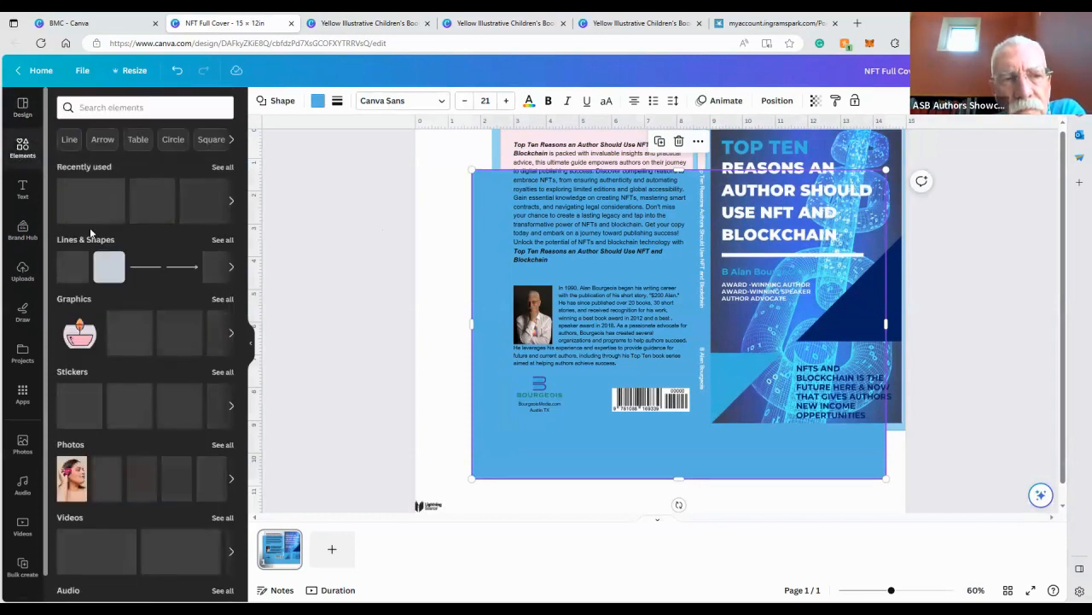
{"action": "left_click", "coordinate": [104, 265]}
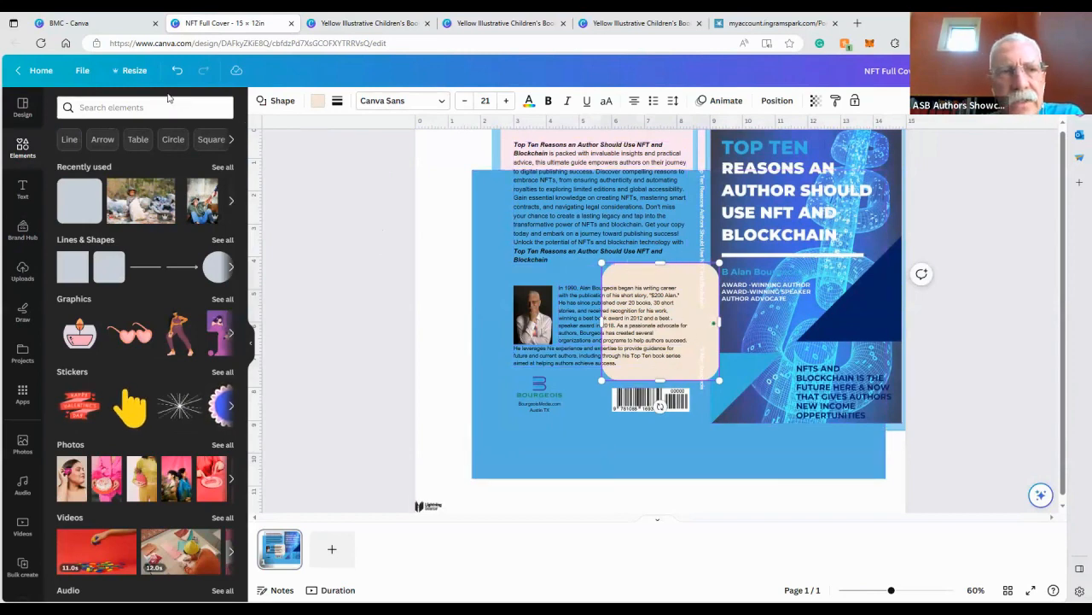
{"action": "left_click", "coordinate": [177, 70]}
{"action": "left_click", "coordinate": [176, 70]}
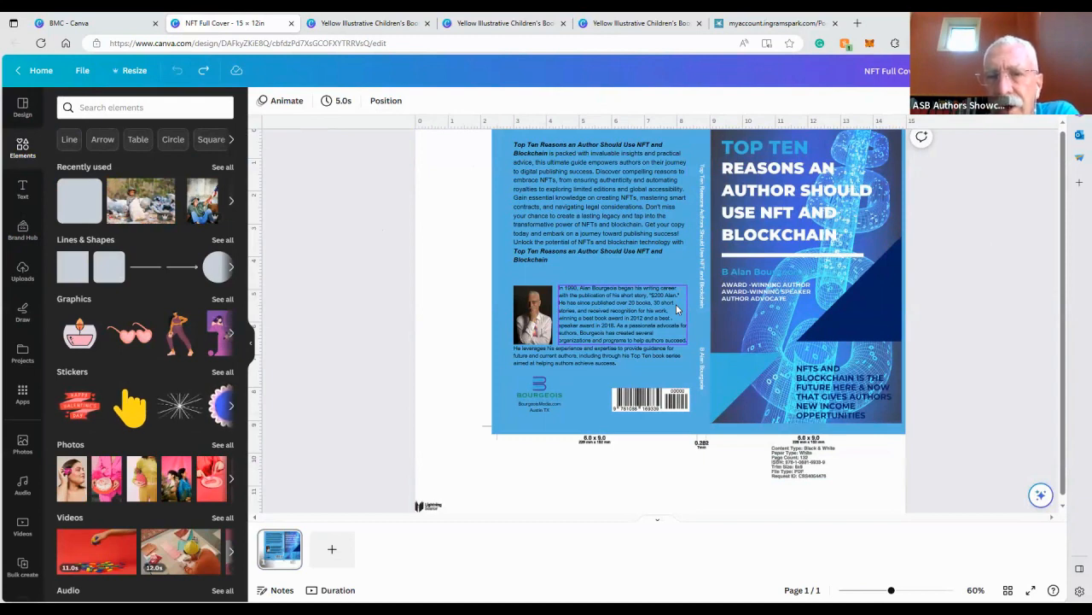
{"action": "scroll", "coordinate": [438, 314], "scroll_direction": "up", "scroll_amount": 1}
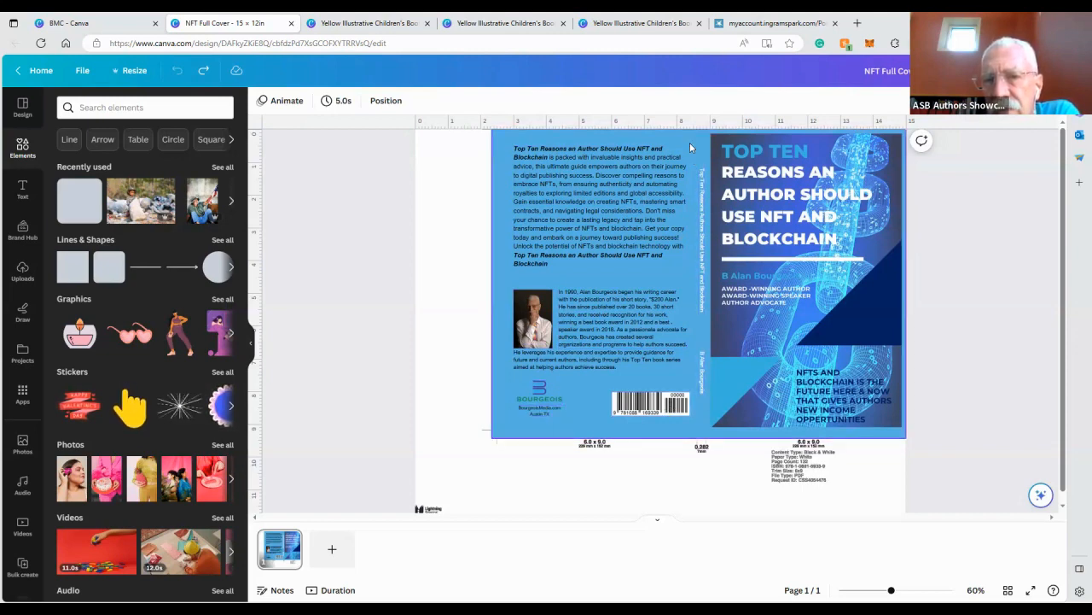
{"action": "left_click_drag", "start_coordinate": [682, 145], "coordinate": [692, 282]}
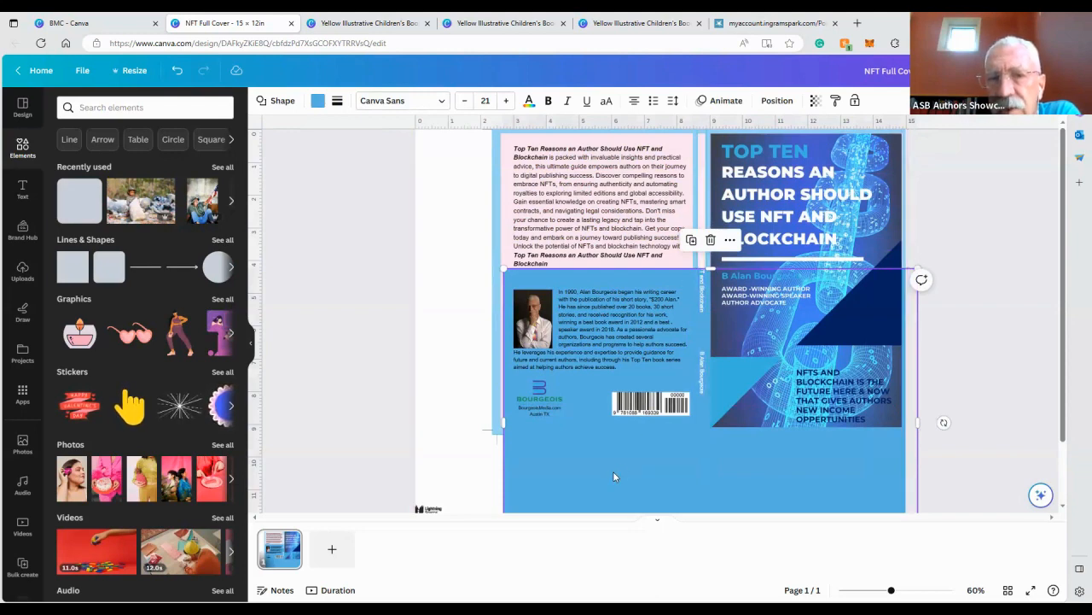
{"action": "left_click", "coordinate": [177, 70]}
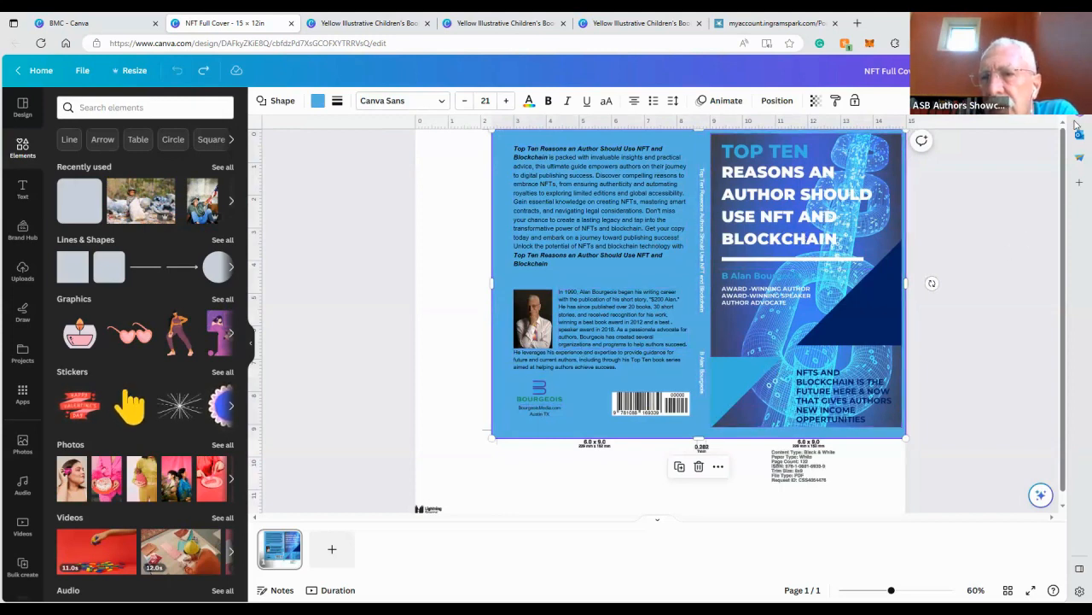
Download the NFT Full Cover design as a PDF Print file
{"action": "left_click", "coordinate": [1035, 71]}
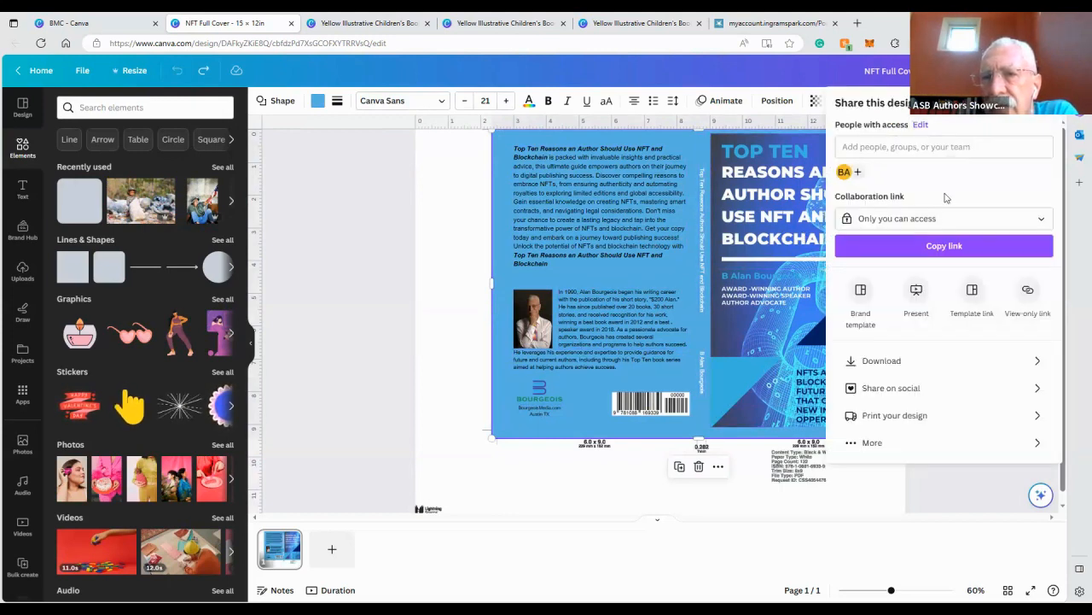
{"action": "left_click", "coordinate": [949, 369]}
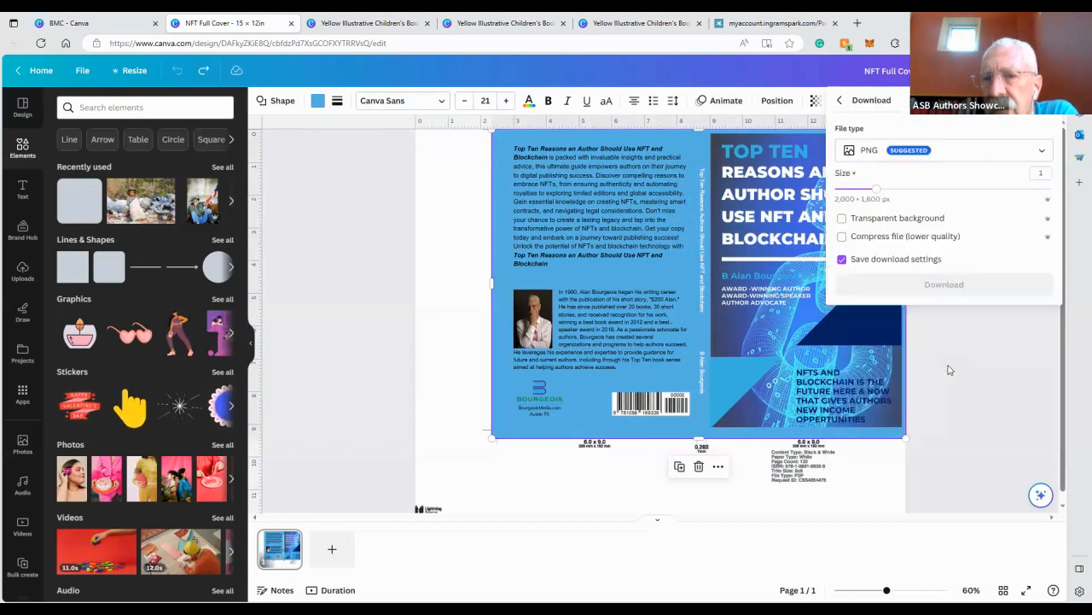
{"action": "left_click", "coordinate": [869, 151]}
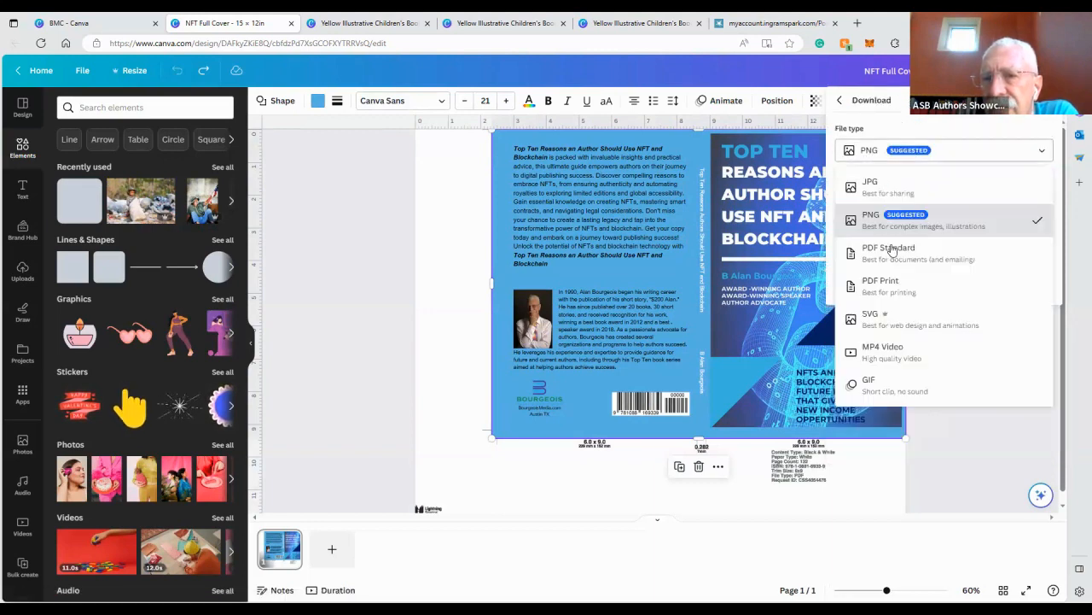
{"action": "left_click", "coordinate": [908, 296]}
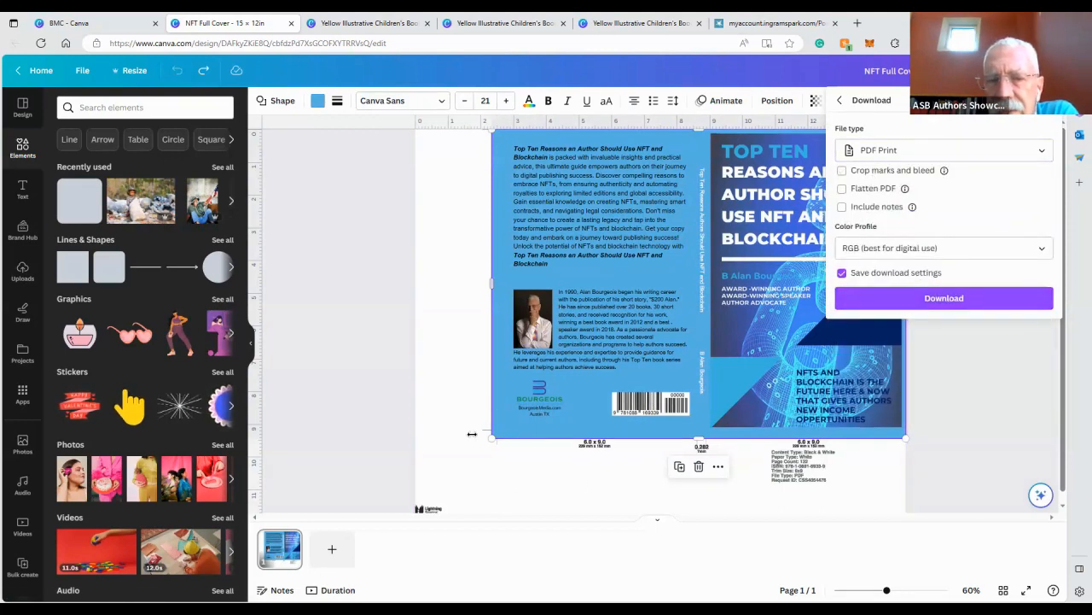
{"action": "left_click", "coordinate": [981, 370]}
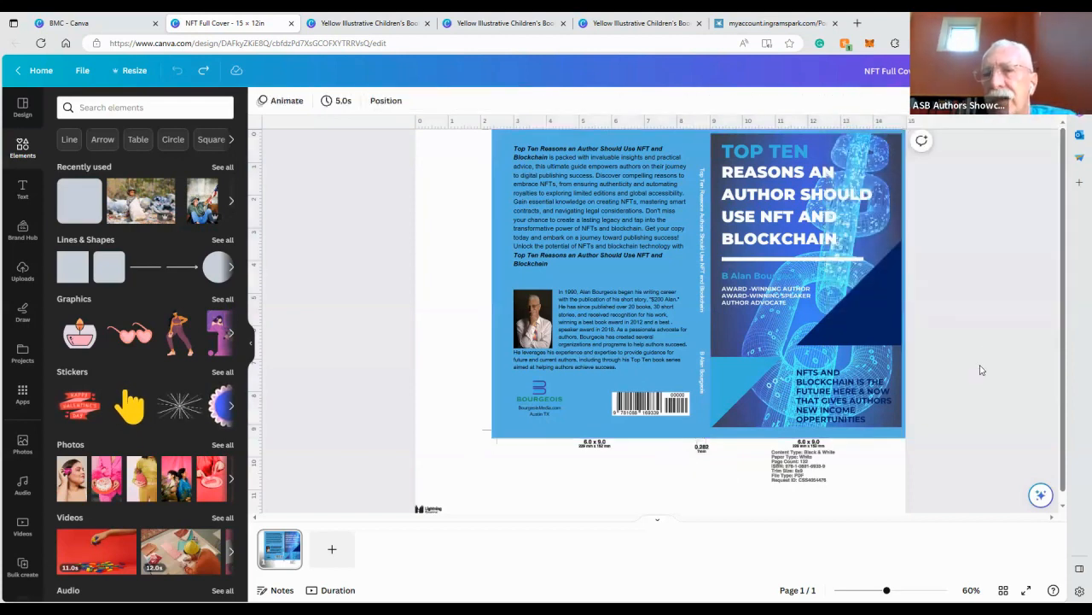
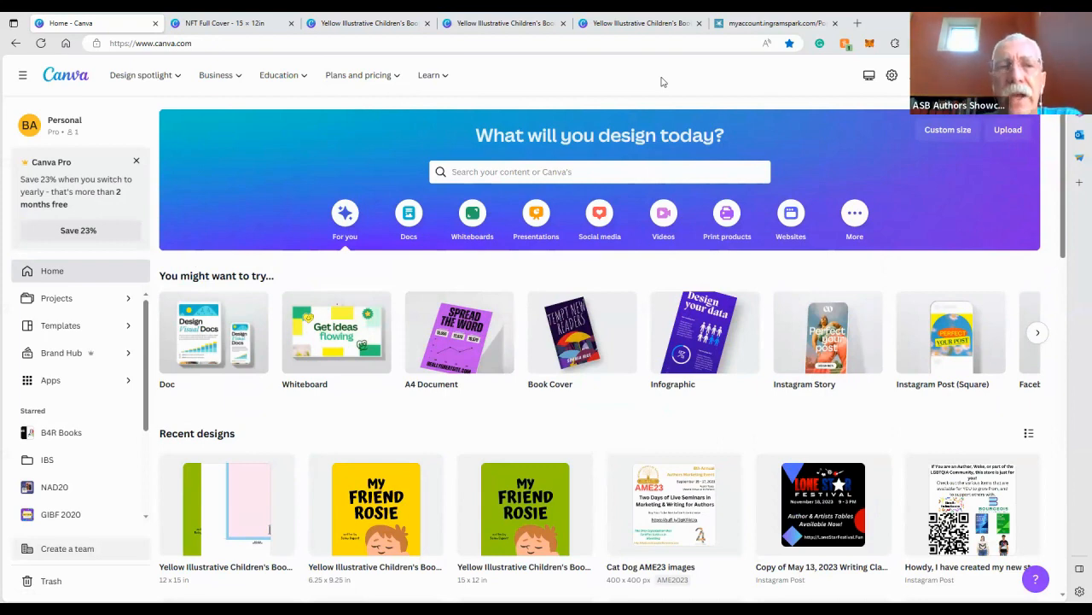
Return to the NFT Full Cover design and place the uploaded IngramSpark cover template image onto it
{"action": "left_click", "coordinate": [255, 23]}
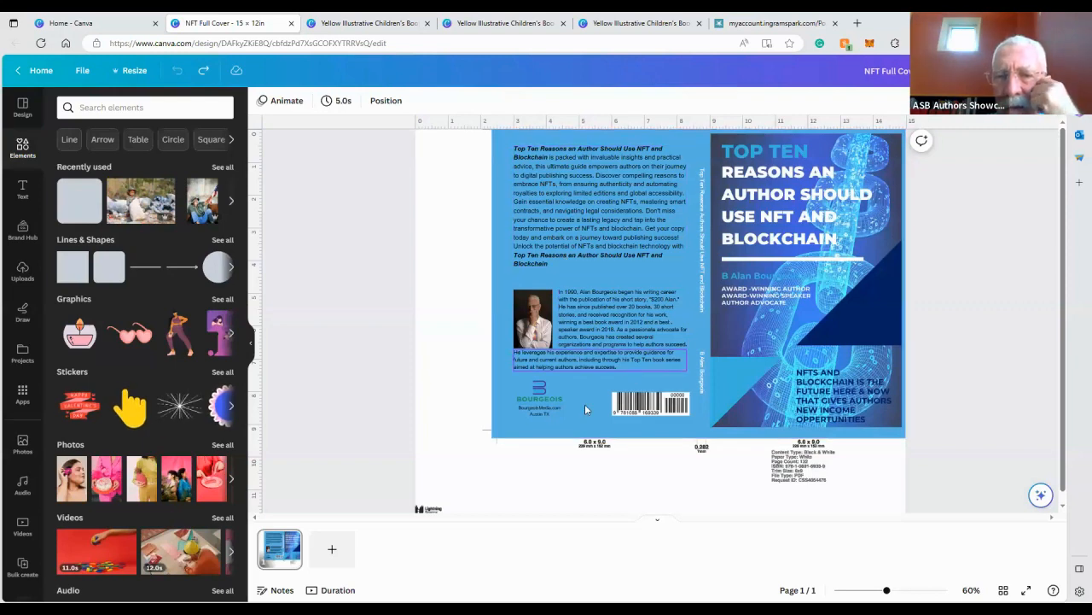
{"action": "left_click", "coordinate": [348, 213]}
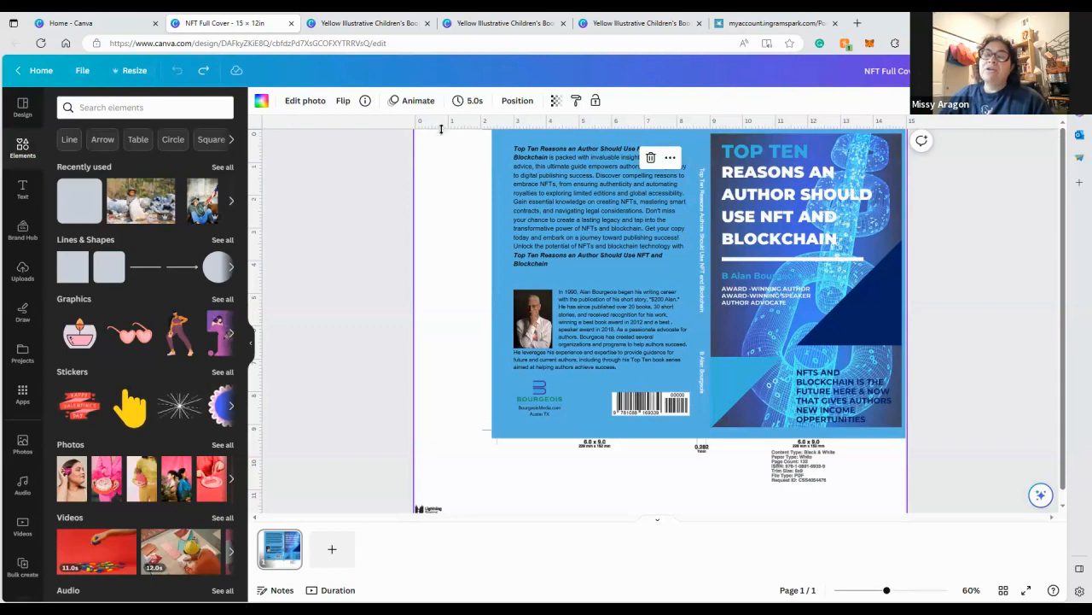
{"action": "left_click", "coordinate": [510, 101]}
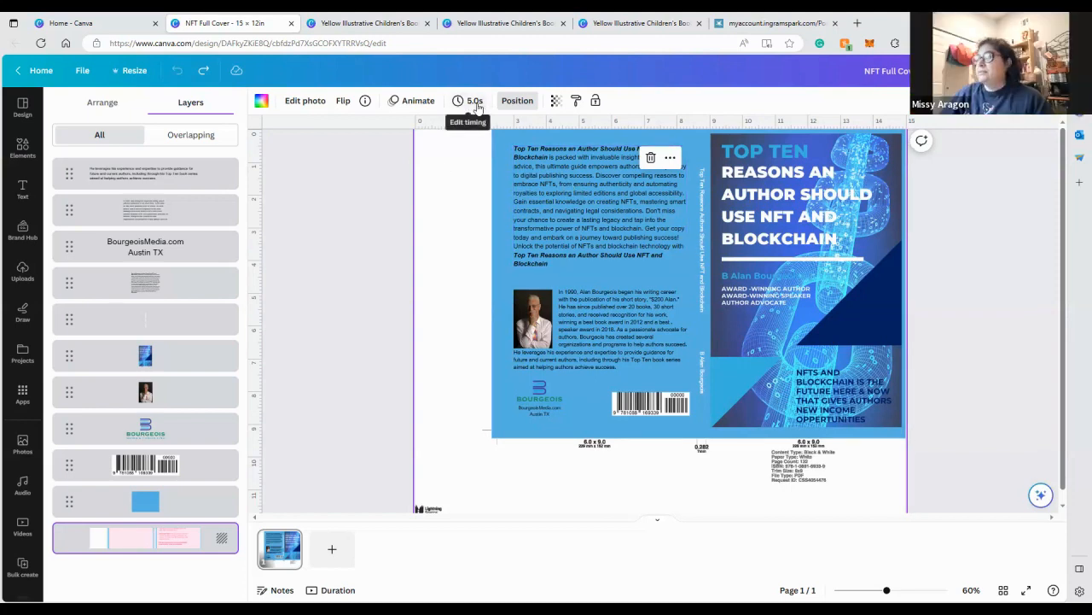
{"action": "left_click", "coordinate": [77, 105]}
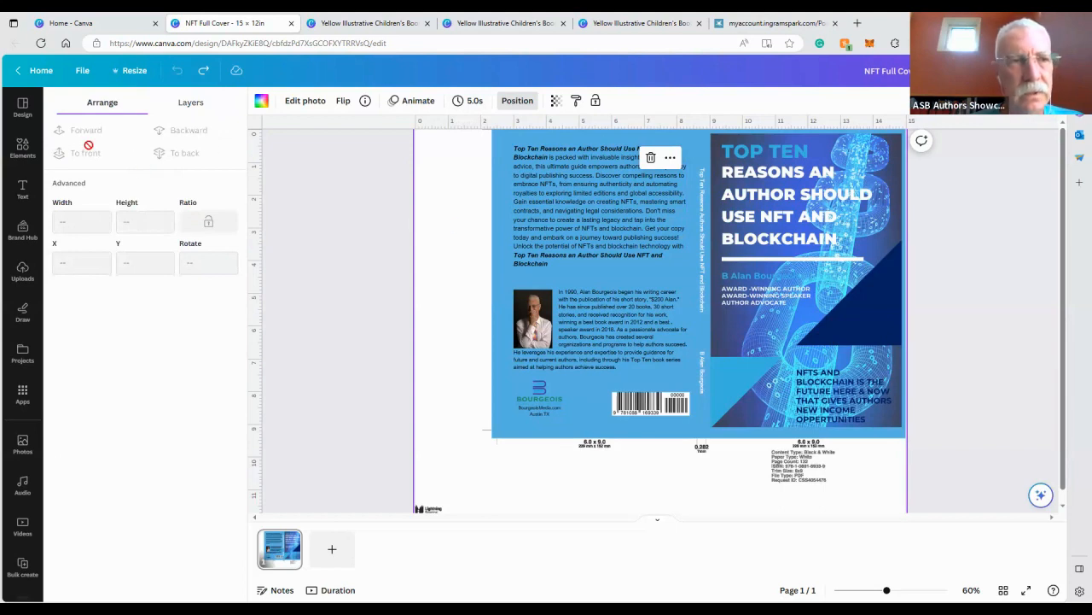
{"action": "left_click", "coordinate": [22, 272]}
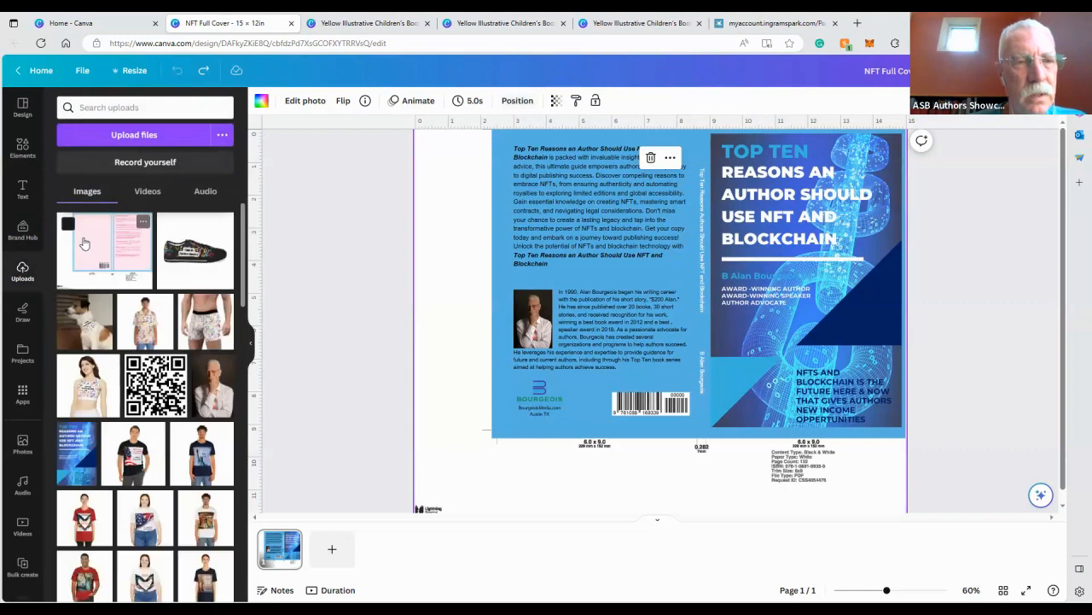
{"action": "left_click", "coordinate": [84, 244]}
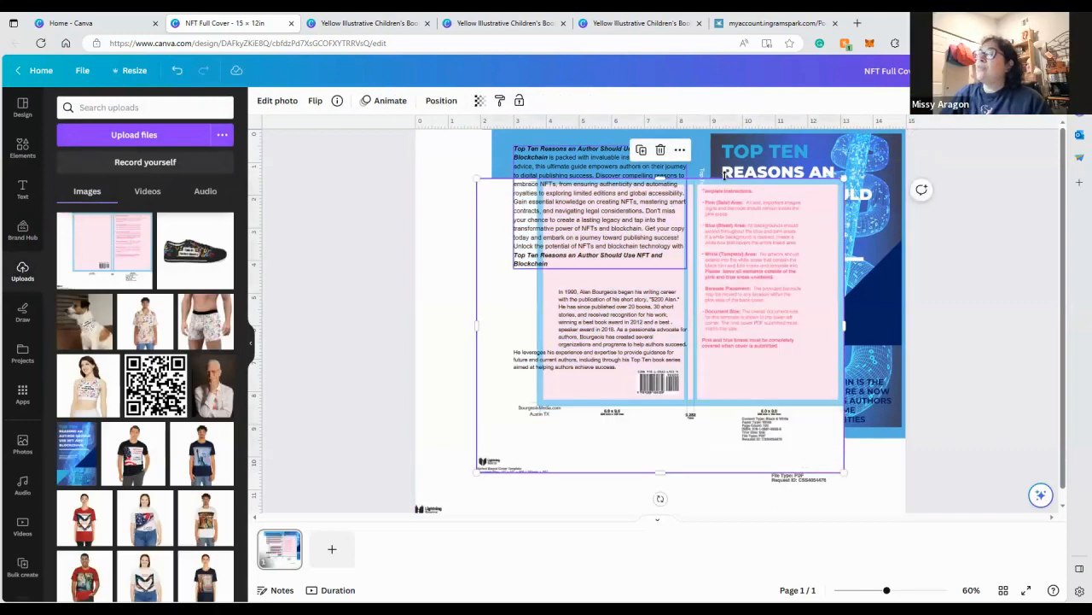
Bring the template image to the front and stretch it to about 14.76 × 11.81 in over the whole cover
{"action": "left_click", "coordinate": [435, 102]}
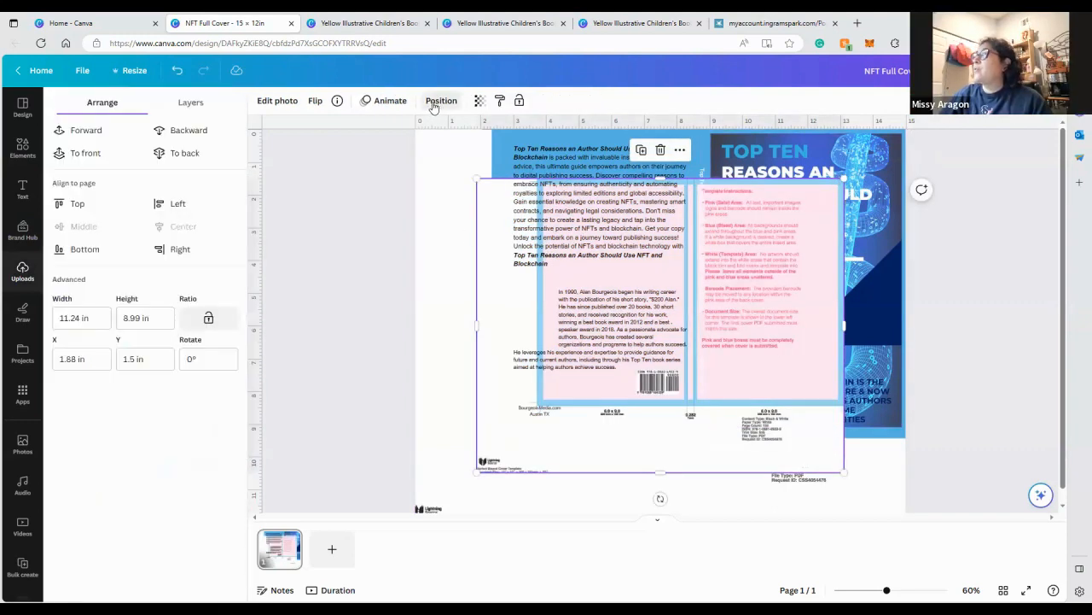
{"action": "left_click", "coordinate": [112, 134]}
{"action": "left_click", "coordinate": [113, 130]}
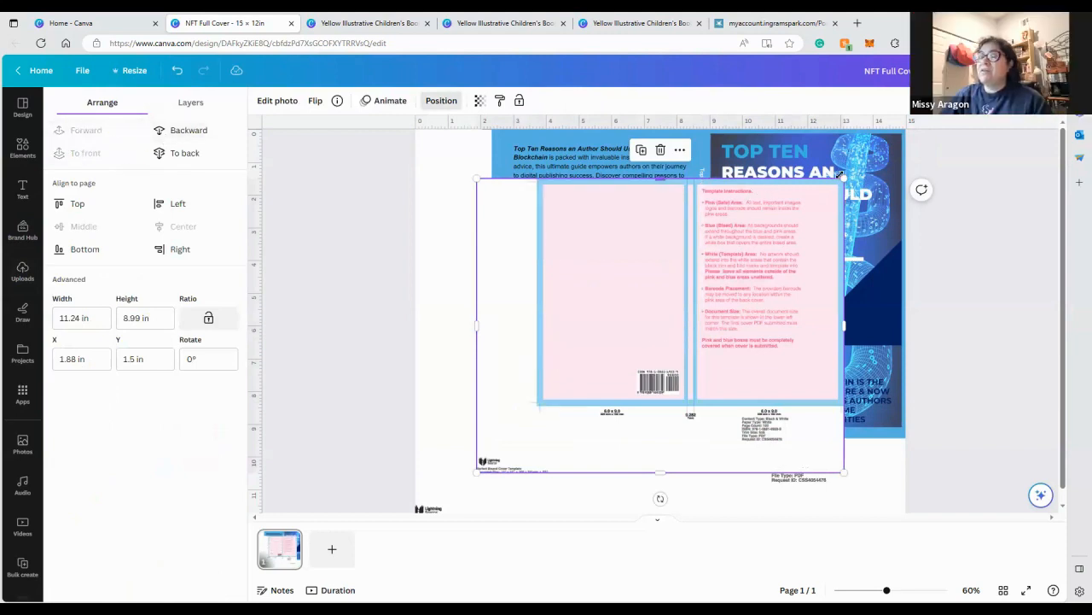
{"action": "left_click_drag", "start_coordinate": [843, 180], "coordinate": [936, 130]}
{"action": "left_click_drag", "start_coordinate": [765, 215], "coordinate": [705, 273]}
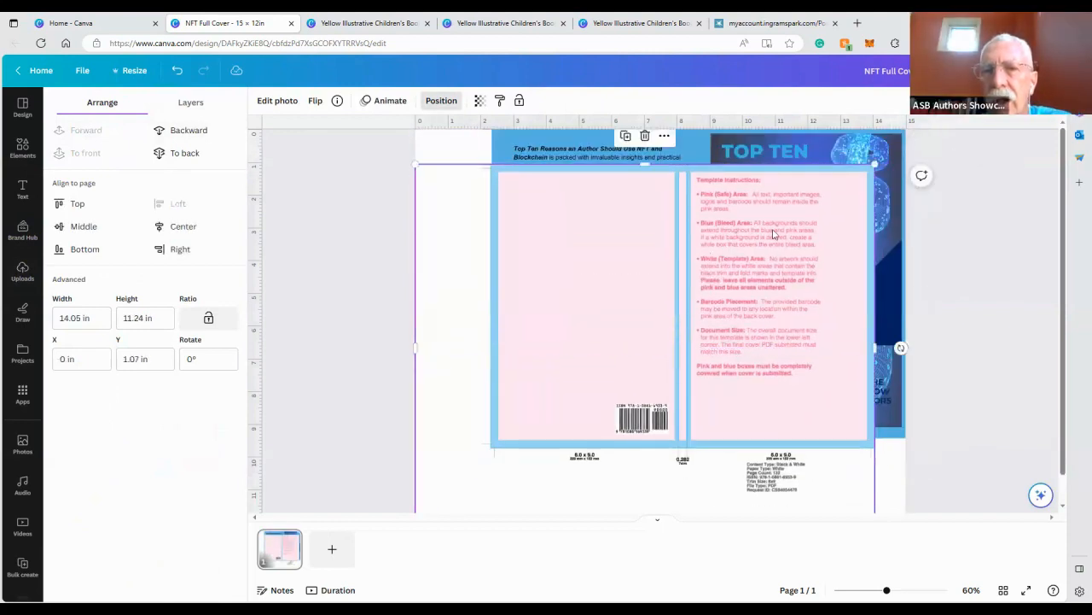
{"action": "left_click_drag", "start_coordinate": [416, 164], "coordinate": [392, 146]}
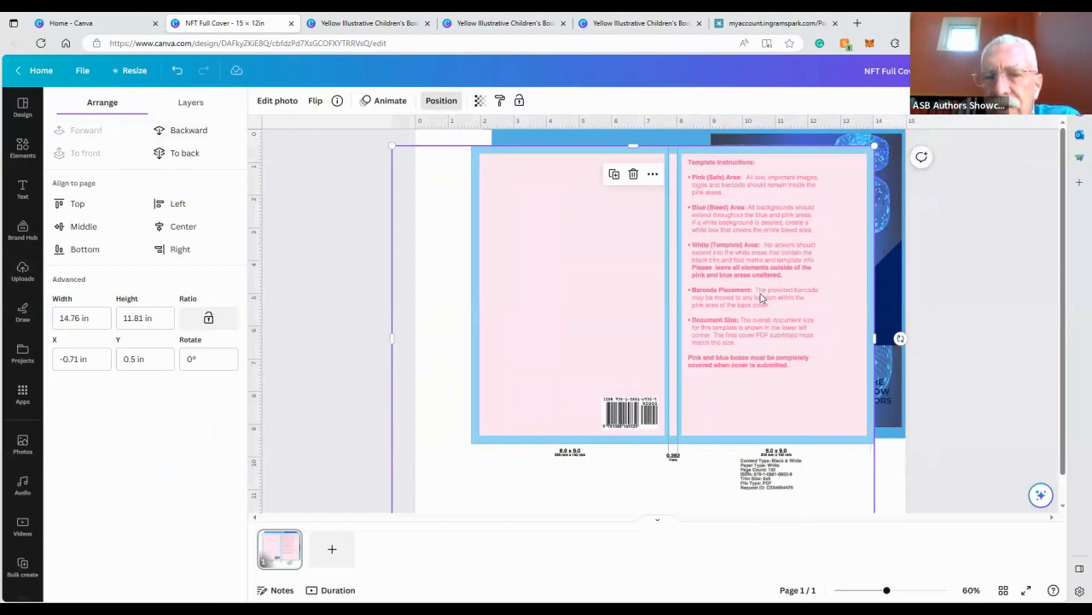
Compare the cover artwork against the template overlay up close, then delete the template image
{"action": "left_click", "coordinate": [916, 591]}
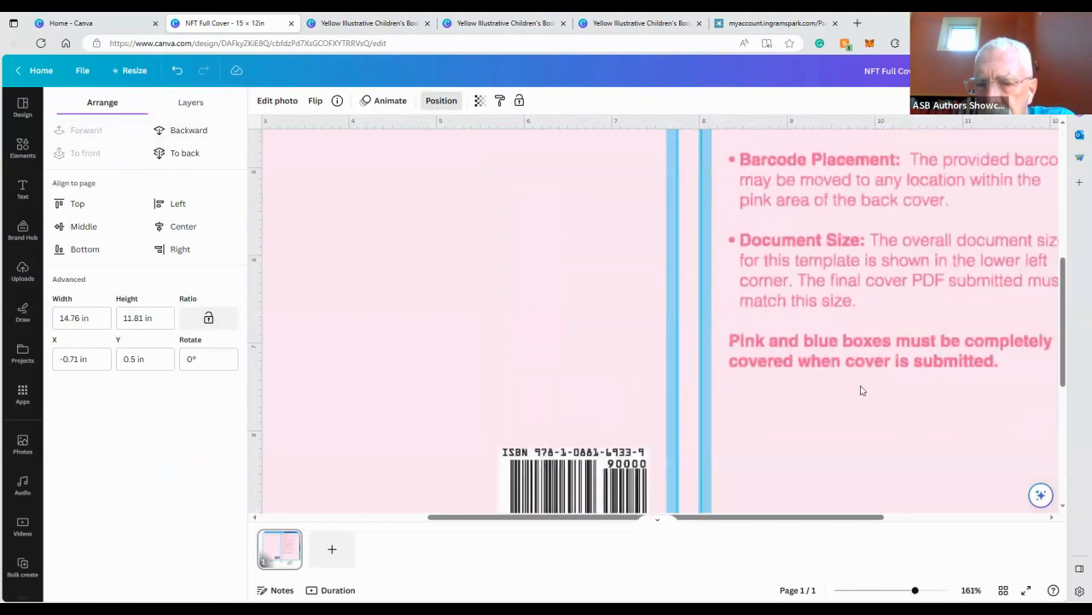
{"action": "scroll", "coordinate": [861, 391], "scroll_direction": "down", "scroll_amount": 4}
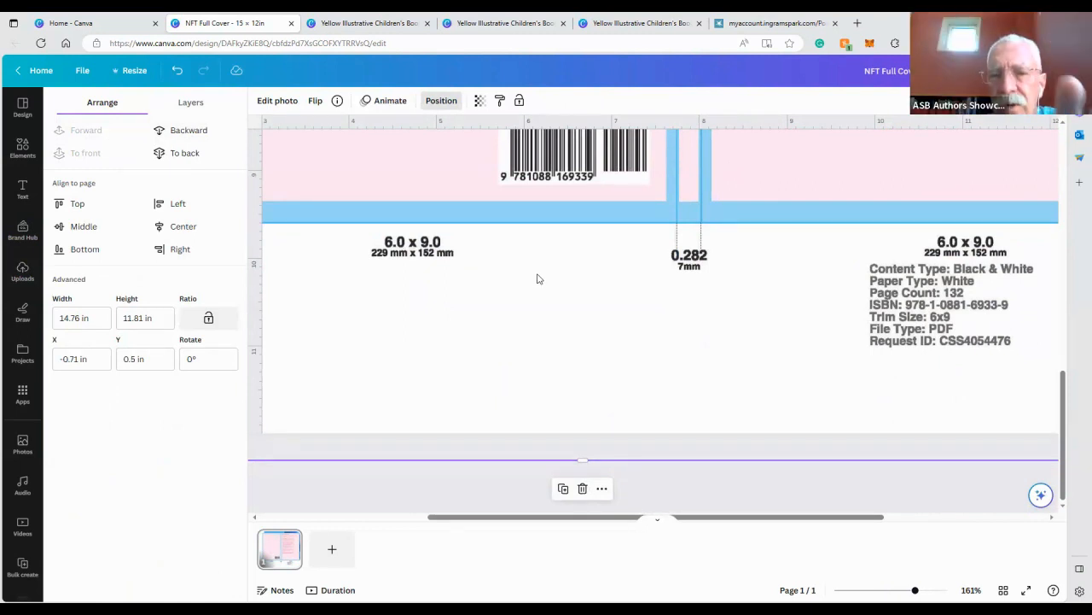
{"action": "left_click", "coordinate": [878, 590]}
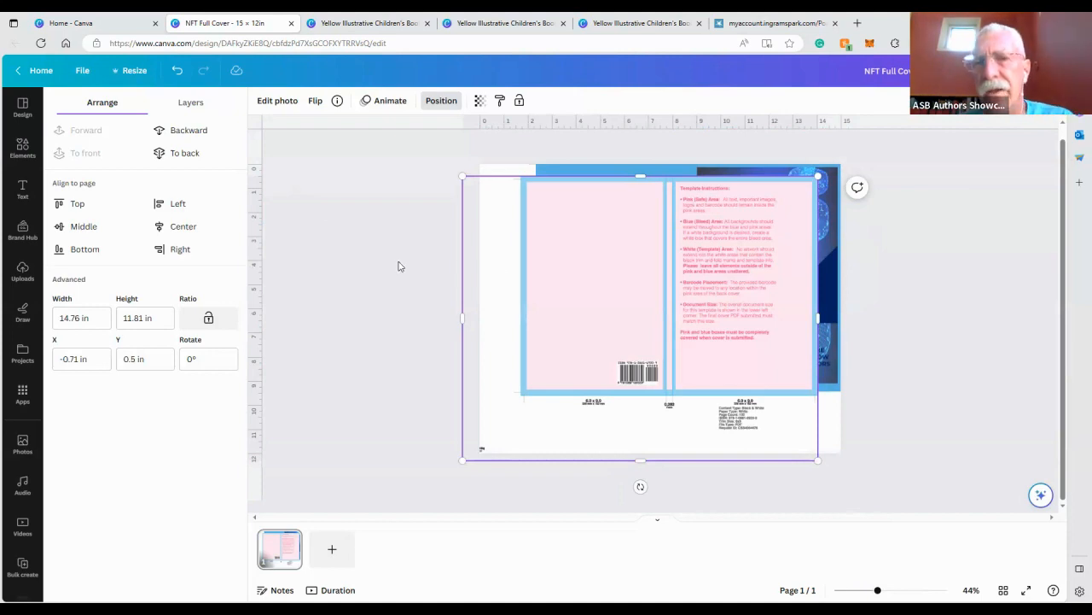
{"action": "key", "text": "Delete"}
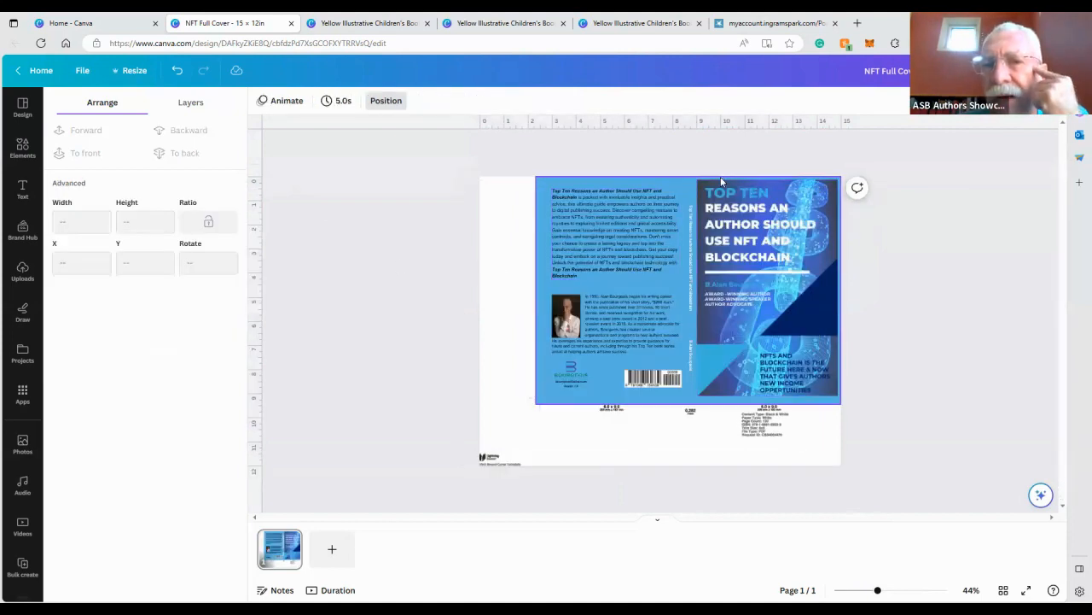
Zoom in and examine the finished back cover, spine and front cover artwork
{"action": "left_click", "coordinate": [903, 590]}
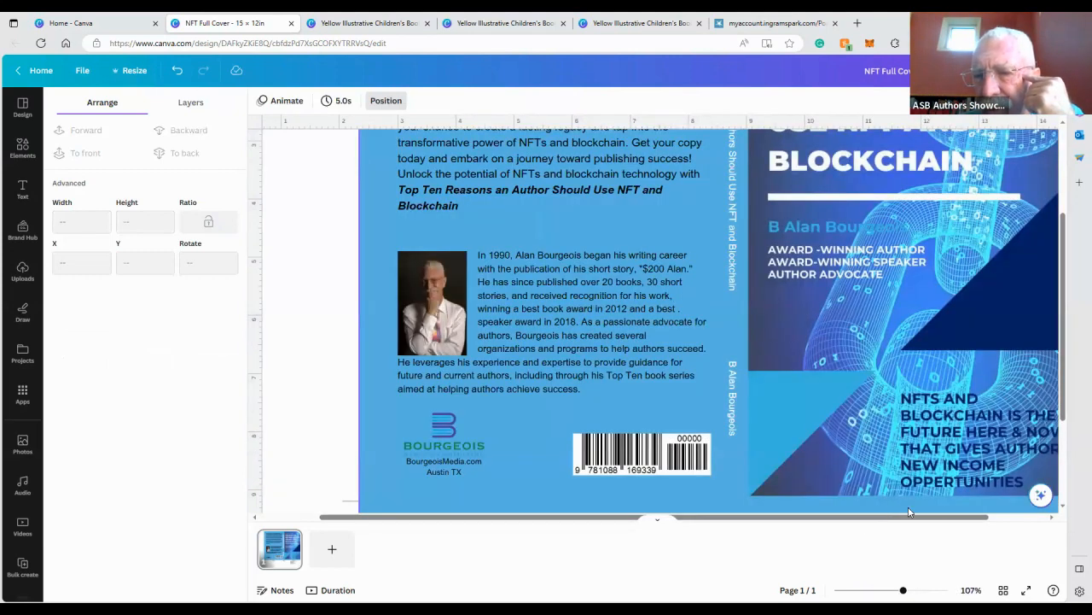
{"action": "left_click_drag", "start_coordinate": [922, 518], "coordinate": [1004, 519]}
{"action": "scroll", "coordinate": [1015, 352], "scroll_direction": "up", "scroll_amount": 3}
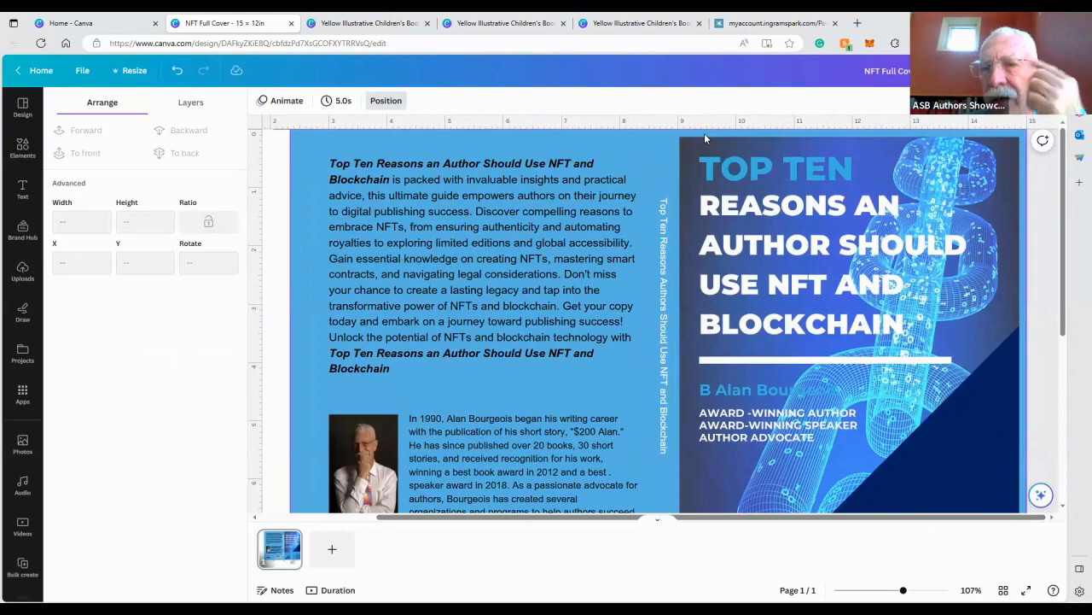
{"action": "scroll", "coordinate": [815, 265], "scroll_direction": "down", "scroll_amount": 3}
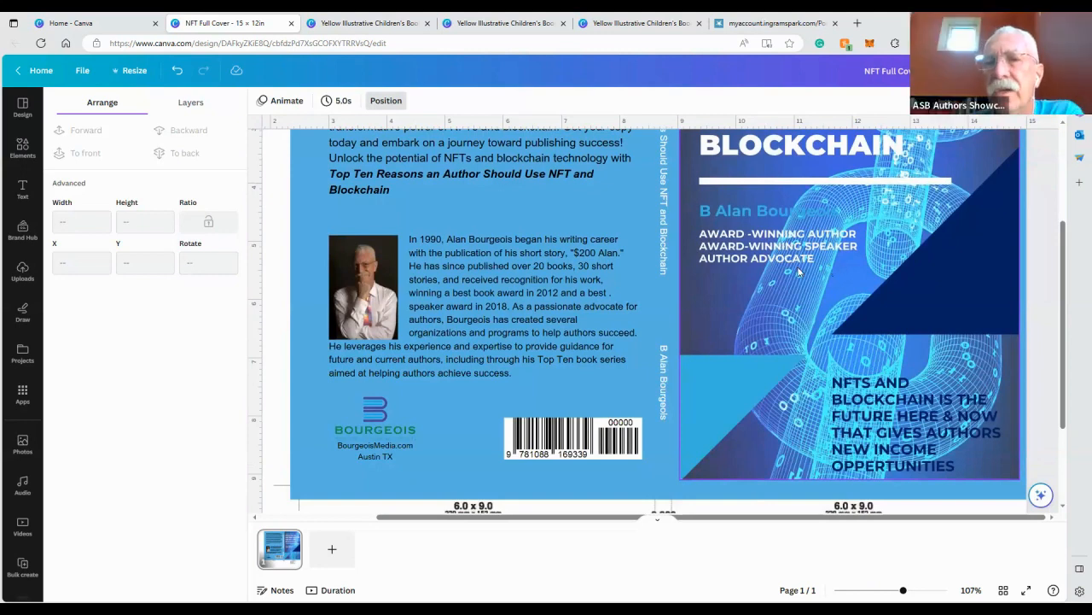
Open the Resize options to review the design's custom 15 × 12 in size, then close them
{"action": "left_click", "coordinate": [133, 71]}
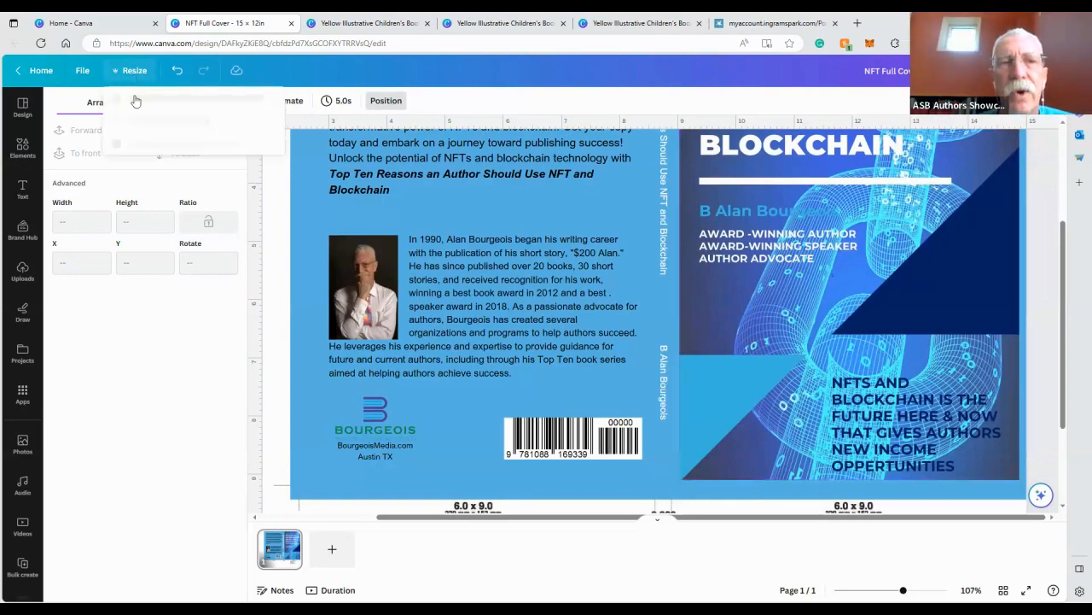
{"action": "left_click", "coordinate": [153, 168]}
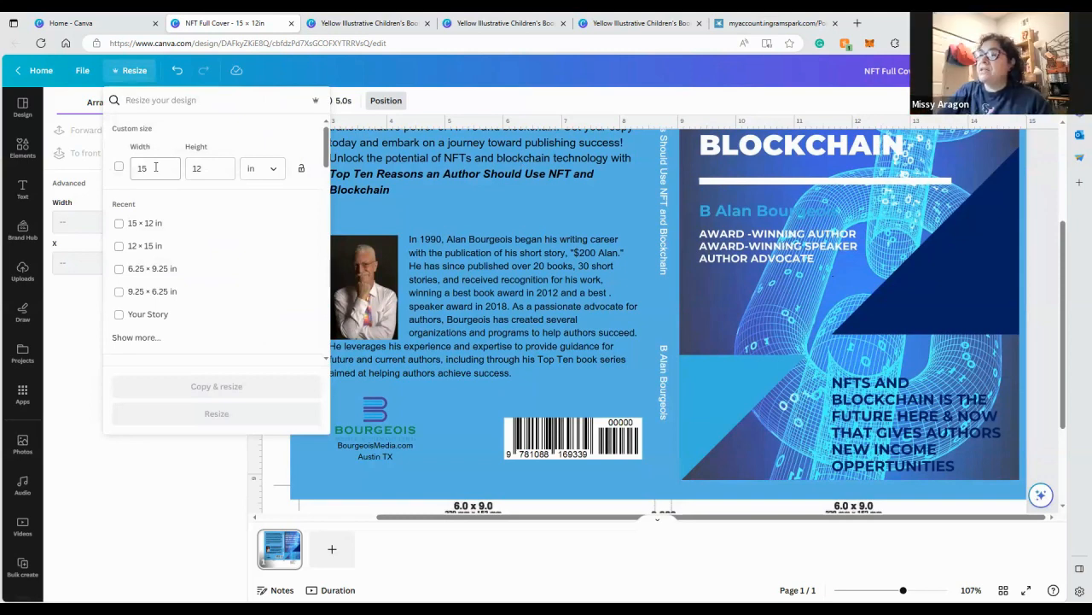
{"action": "left_click", "coordinate": [275, 472]}
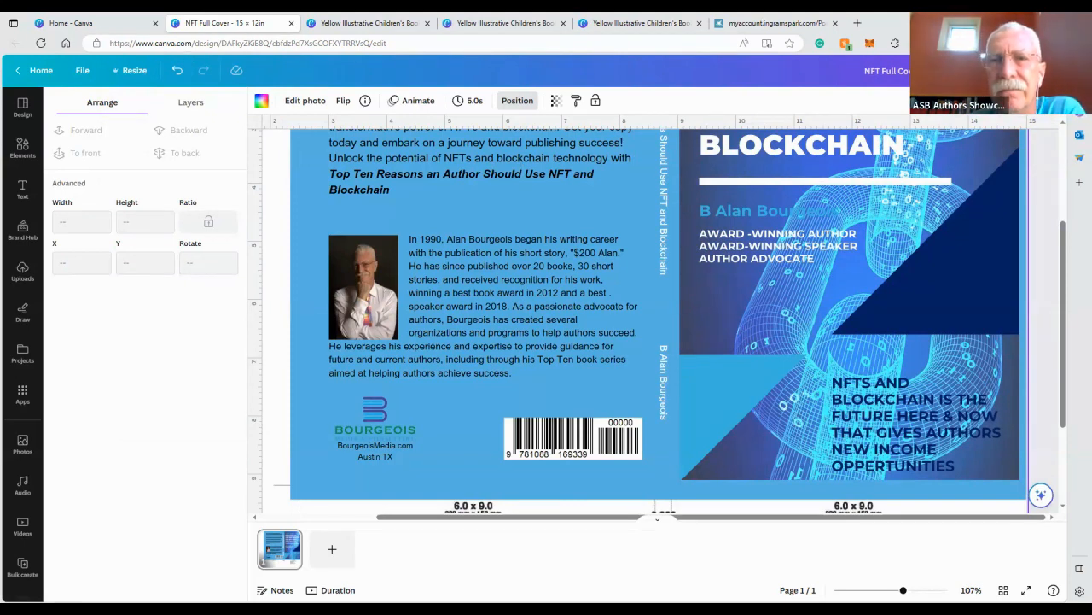
Switch to the IngramSpark Cover Template Generator tab and open the trim size list
{"action": "left_click", "coordinate": [1053, 23]}
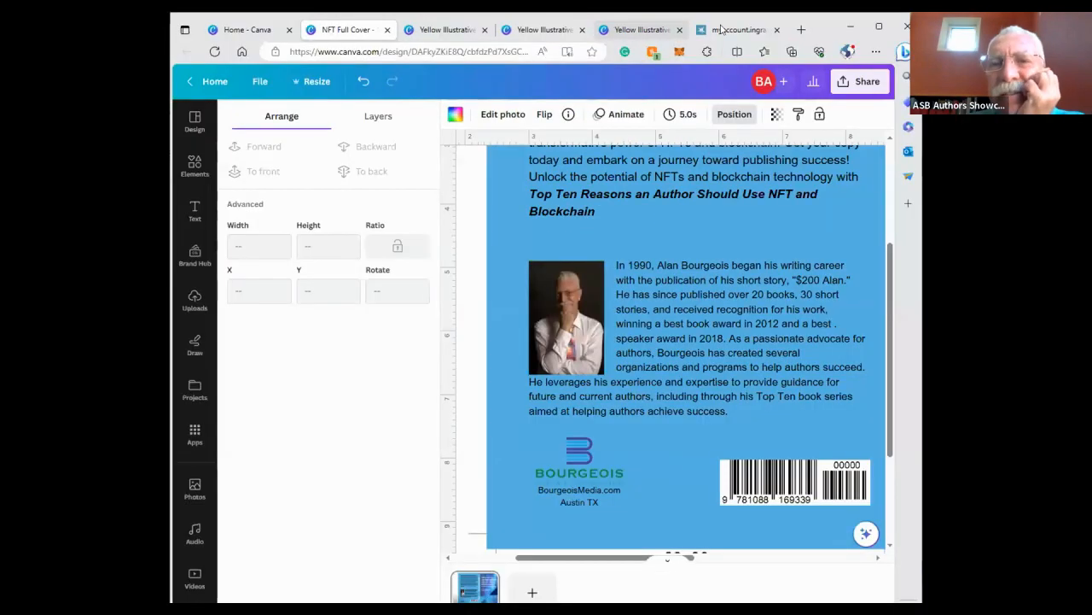
{"action": "left_click", "coordinate": [738, 29]}
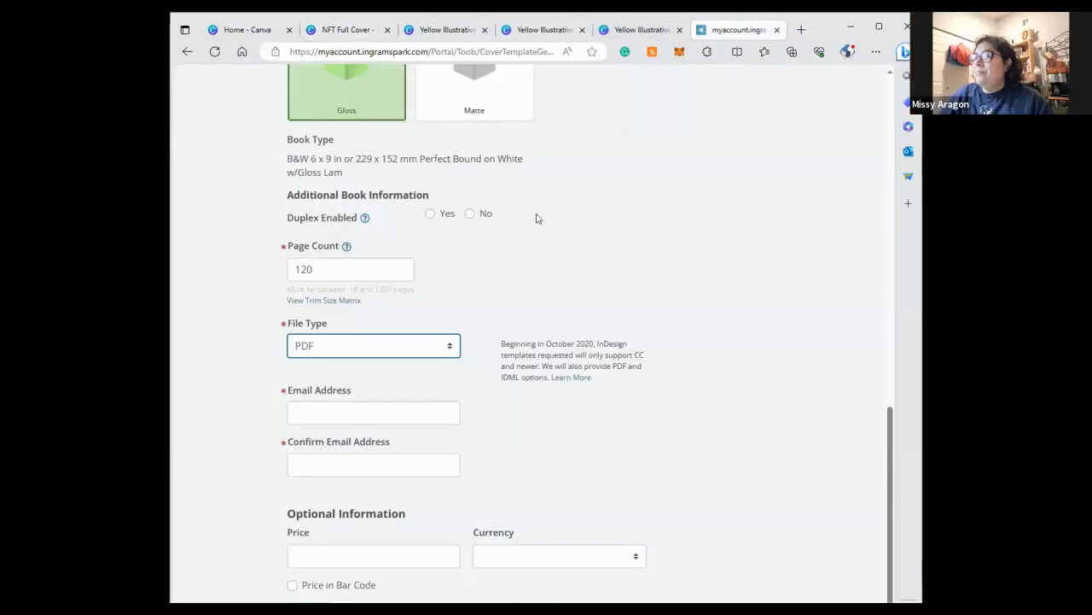
{"action": "scroll", "coordinate": [536, 217], "scroll_direction": "up", "scroll_amount": 5}
{"action": "scroll", "coordinate": [532, 218], "scroll_direction": "up", "scroll_amount": 6}
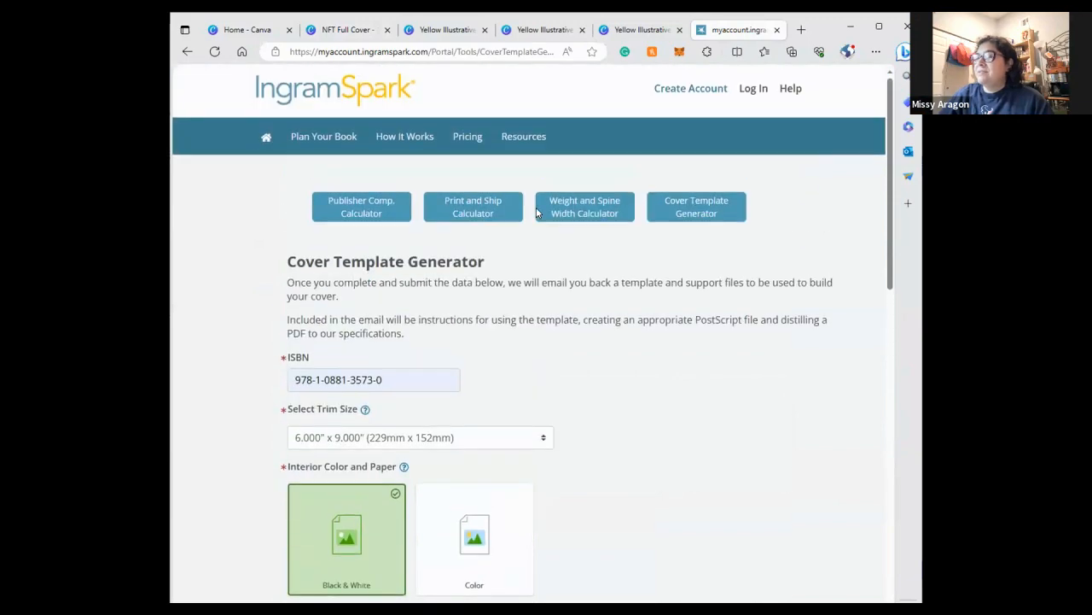
{"action": "scroll", "coordinate": [522, 212], "scroll_direction": "down", "scroll_amount": 2}
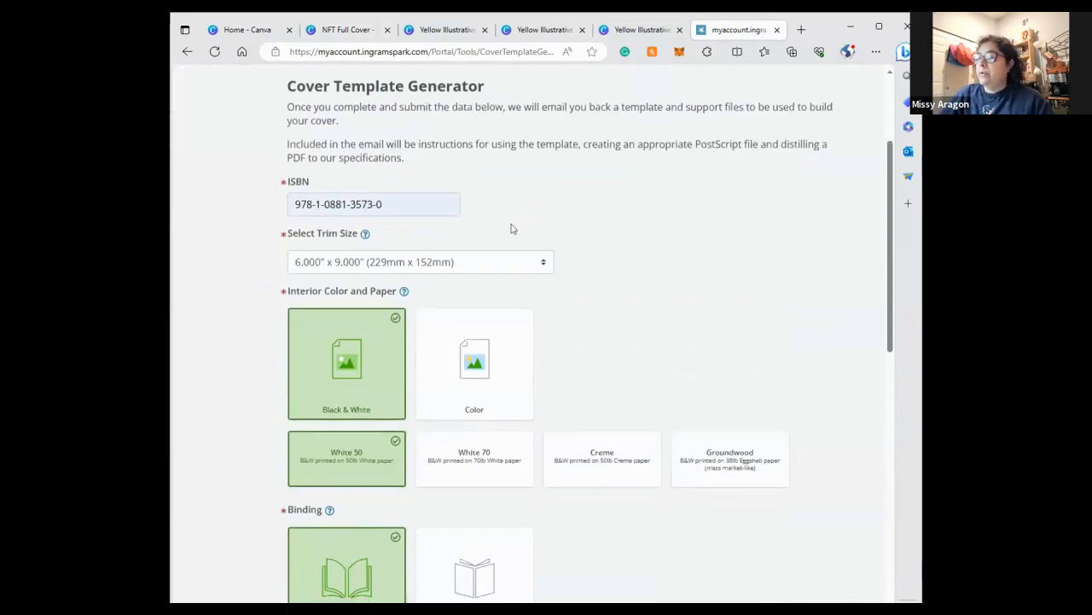
{"action": "left_click", "coordinate": [493, 262]}
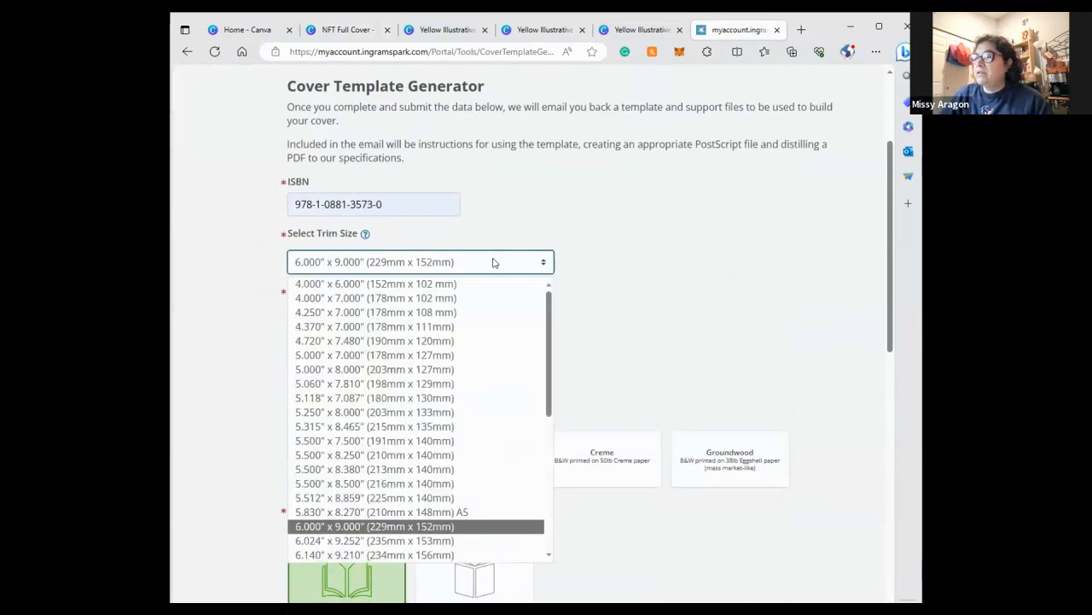
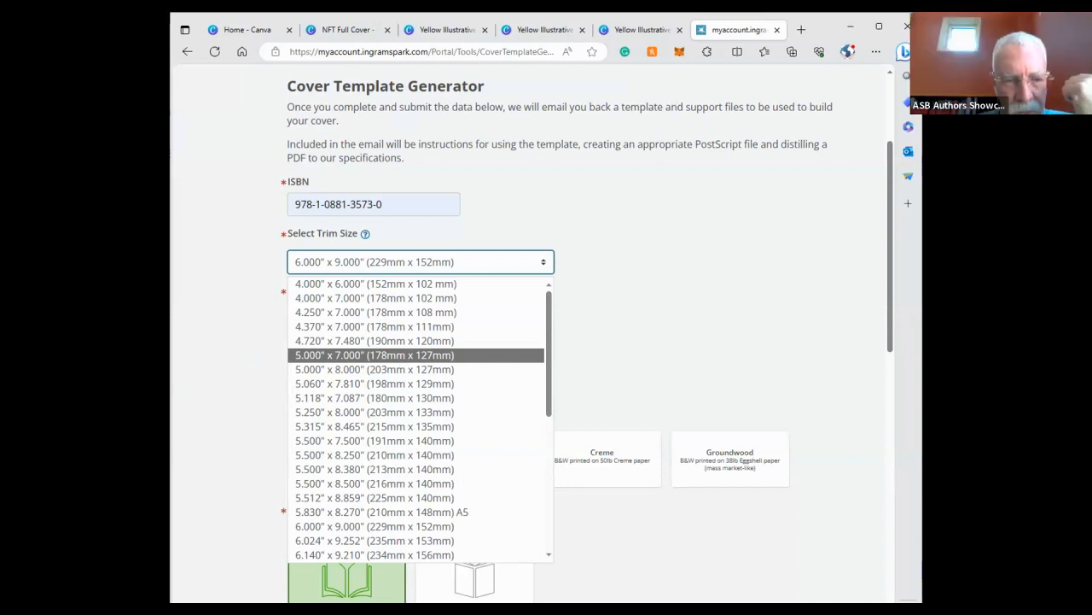
Close the two extra Yellow Illustrative design tabs and return to the maximized NFT Full Cover design
{"action": "left_click", "coordinate": [834, 28]}
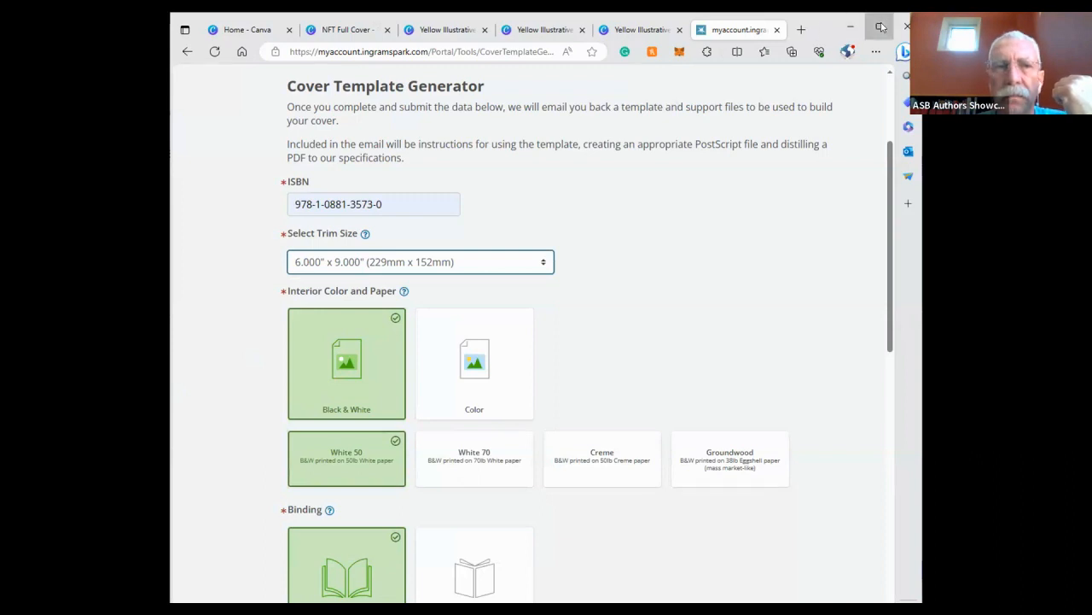
{"action": "left_click", "coordinate": [879, 26]}
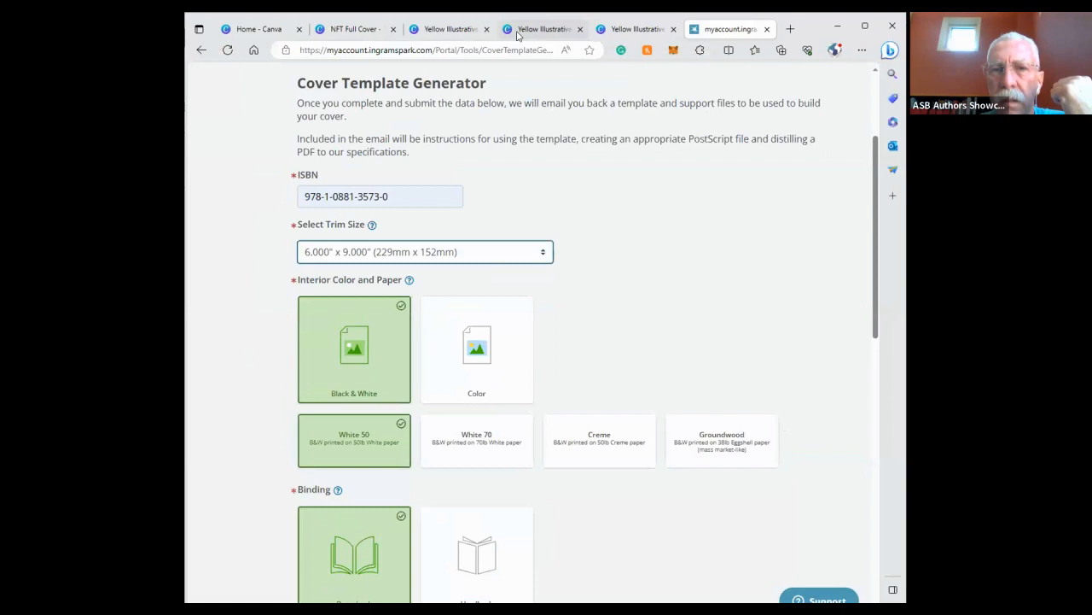
{"action": "left_click", "coordinate": [517, 32]}
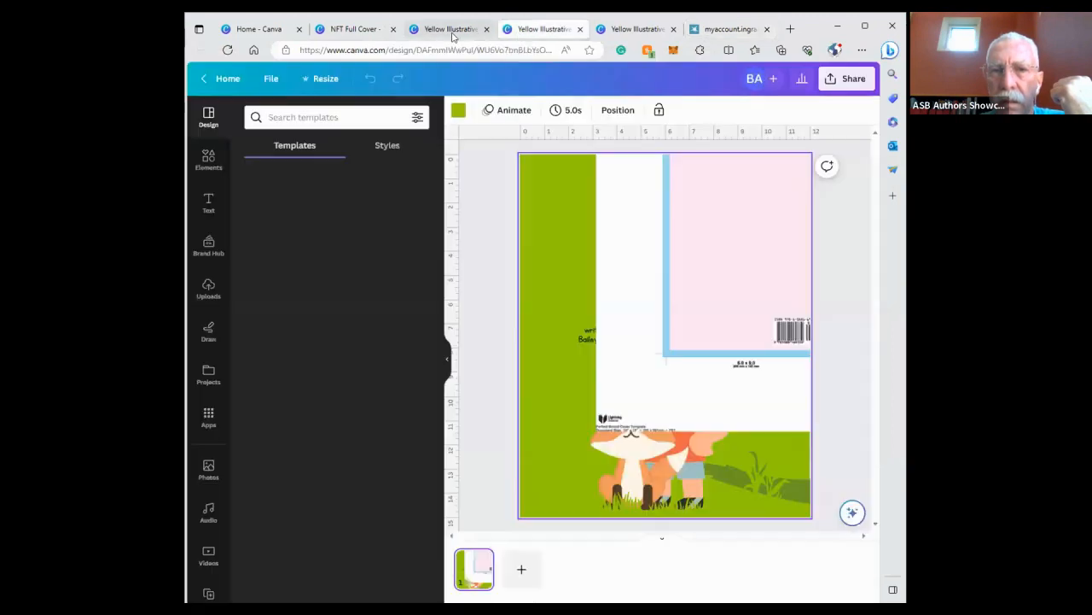
{"action": "left_click", "coordinate": [420, 35]}
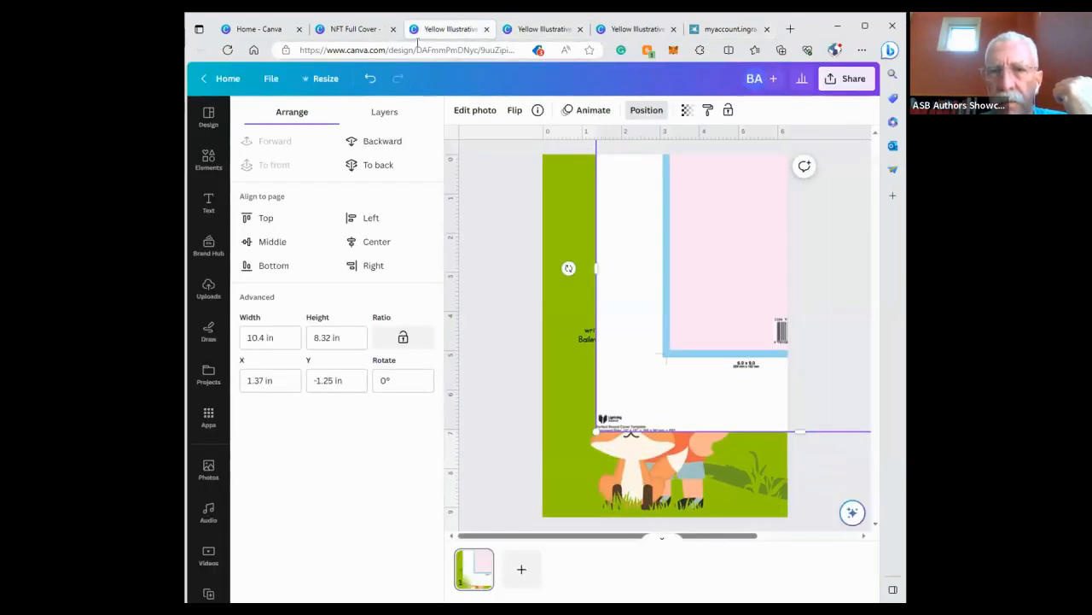
{"action": "left_click", "coordinate": [487, 29]}
{"action": "left_click", "coordinate": [487, 29]}
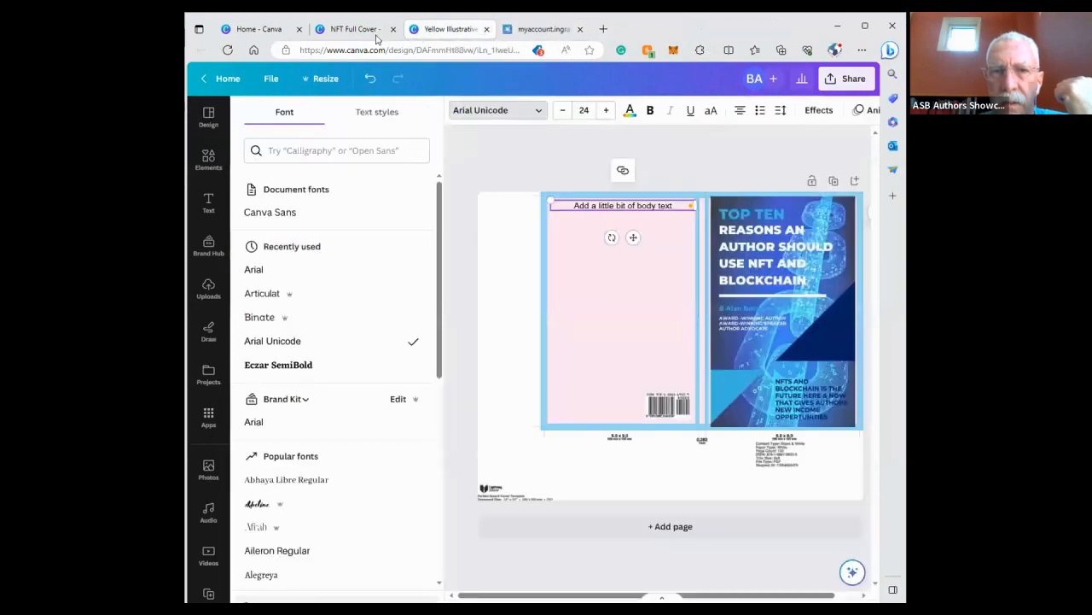
{"action": "left_click", "coordinate": [375, 35]}
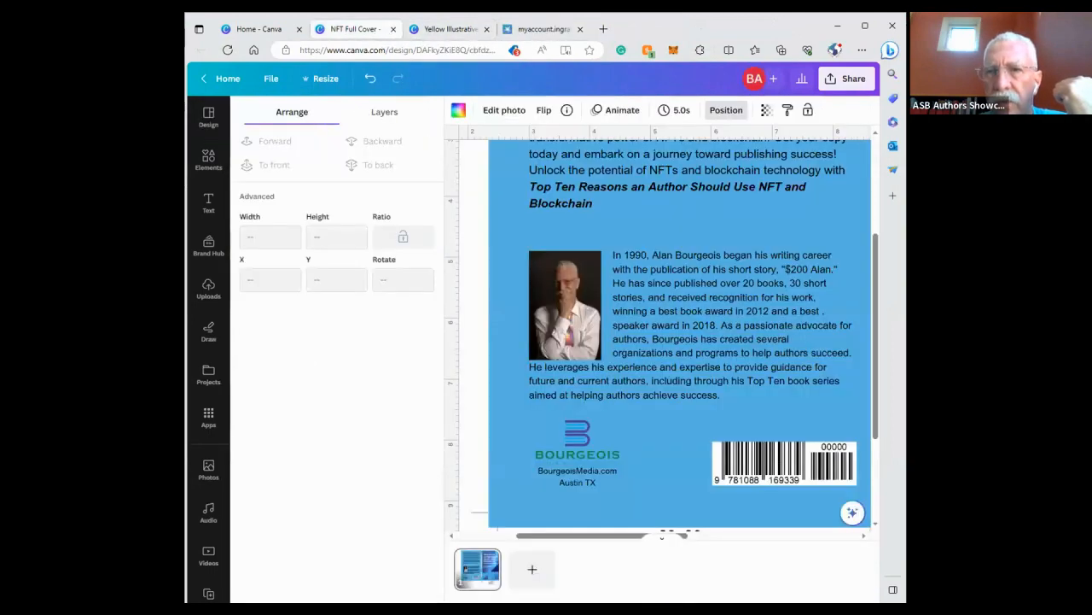
{"action": "left_click", "coordinate": [865, 25]}
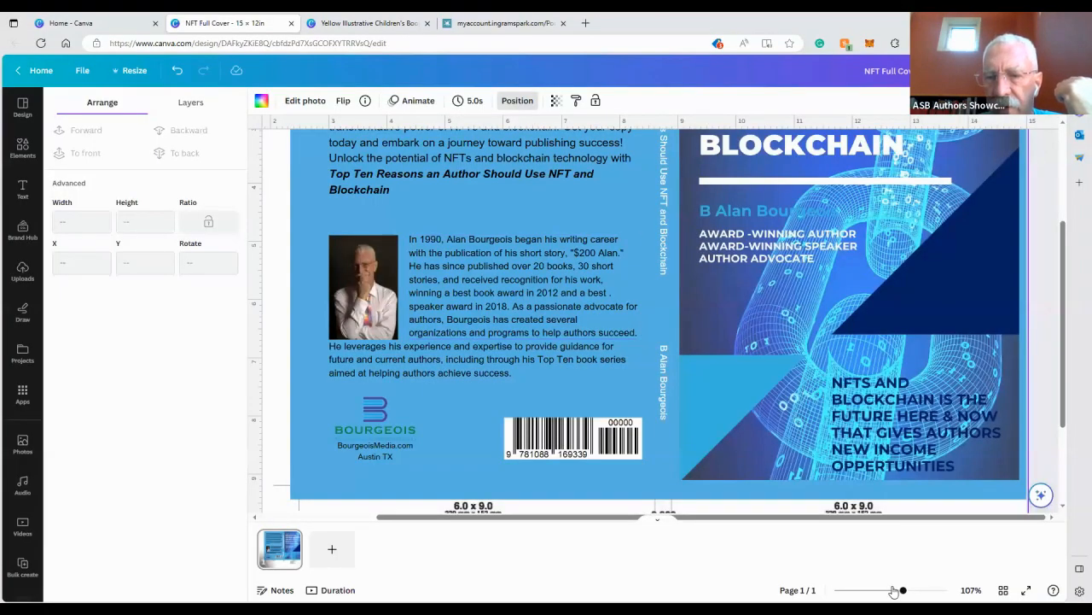
Zoom in and review the back cover blurb, author bio, logo and barcode area
{"action": "left_click", "coordinate": [891, 590]}
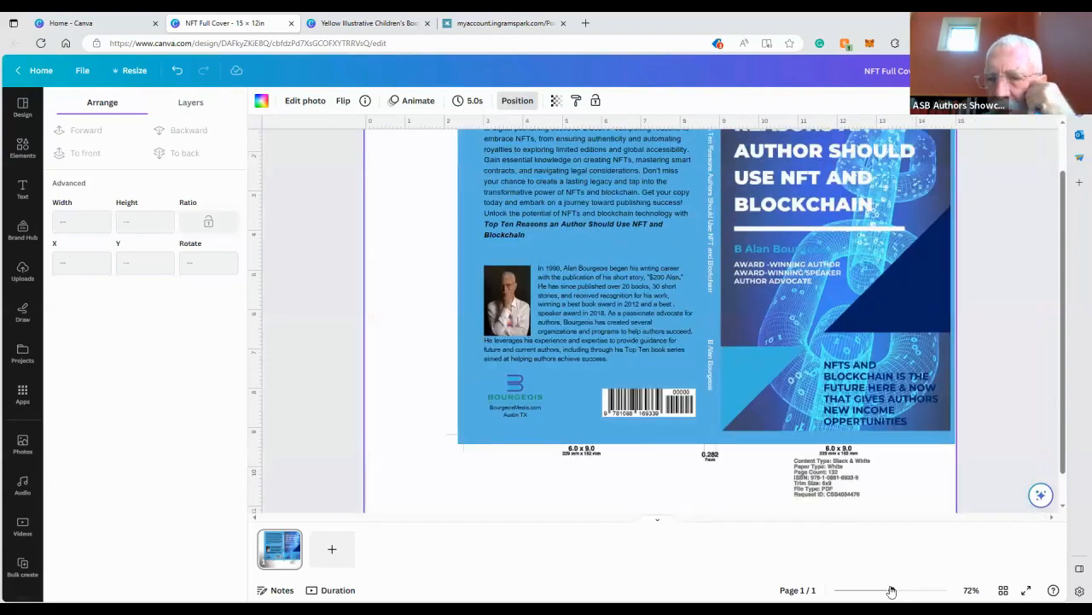
{"action": "left_click_drag", "start_coordinate": [892, 591], "coordinate": [915, 591]}
{"action": "scroll", "coordinate": [593, 366], "scroll_direction": "up", "scroll_amount": 1}
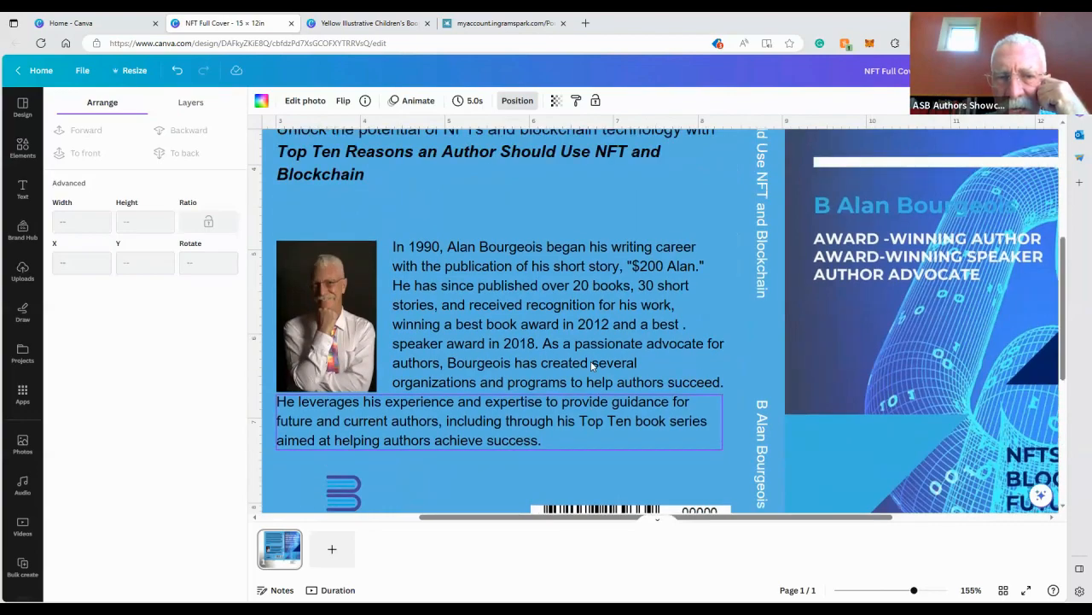
{"action": "scroll", "coordinate": [593, 365], "scroll_direction": "up", "scroll_amount": 5}
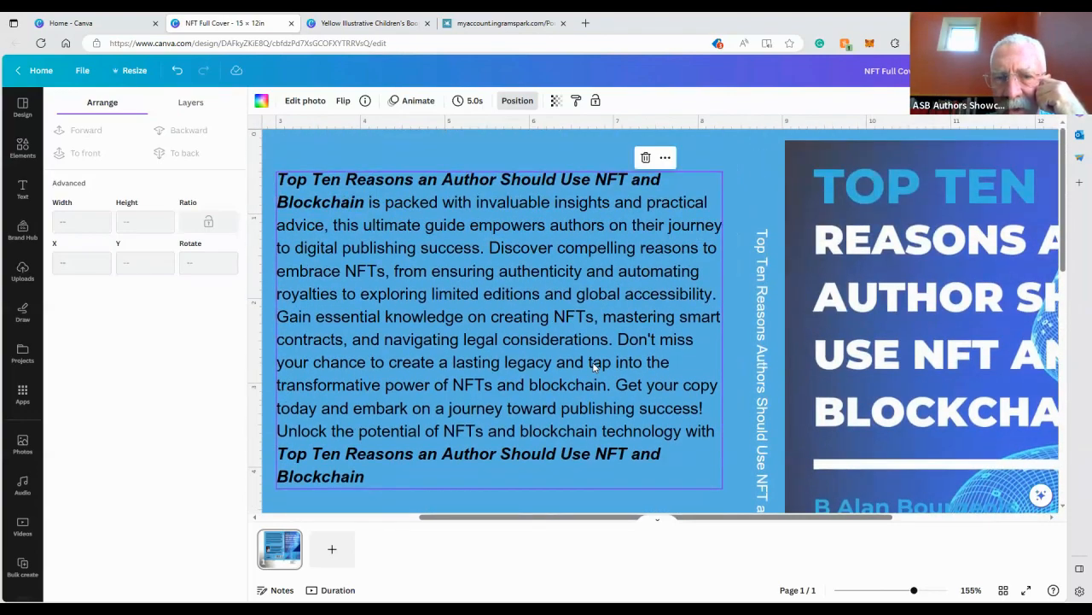
{"action": "scroll", "coordinate": [592, 366], "scroll_direction": "down", "scroll_amount": 9}
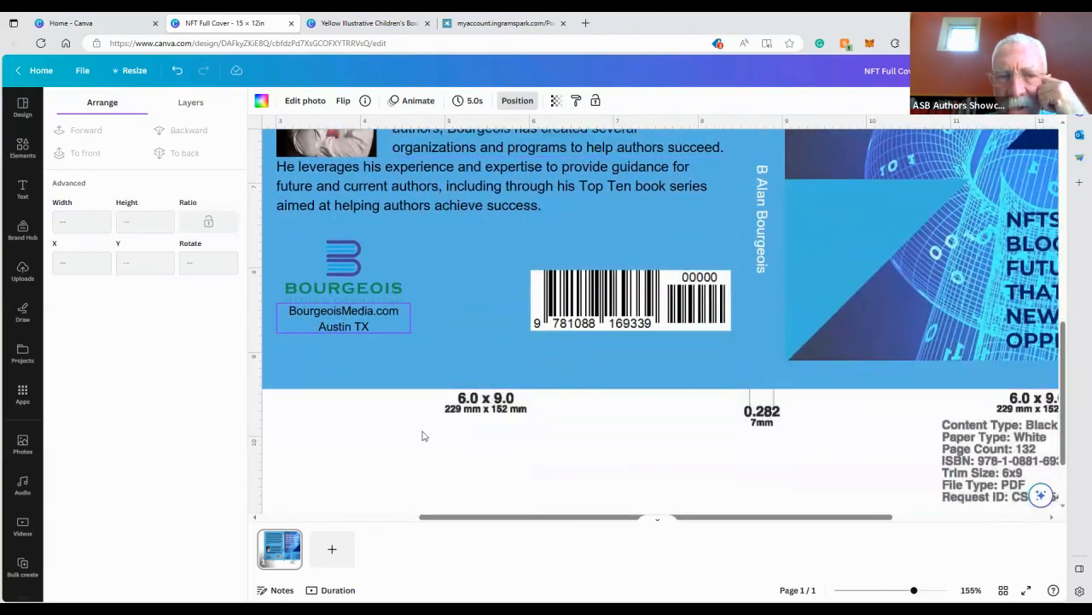
{"action": "left_click_drag", "start_coordinate": [915, 590], "coordinate": [884, 591]}
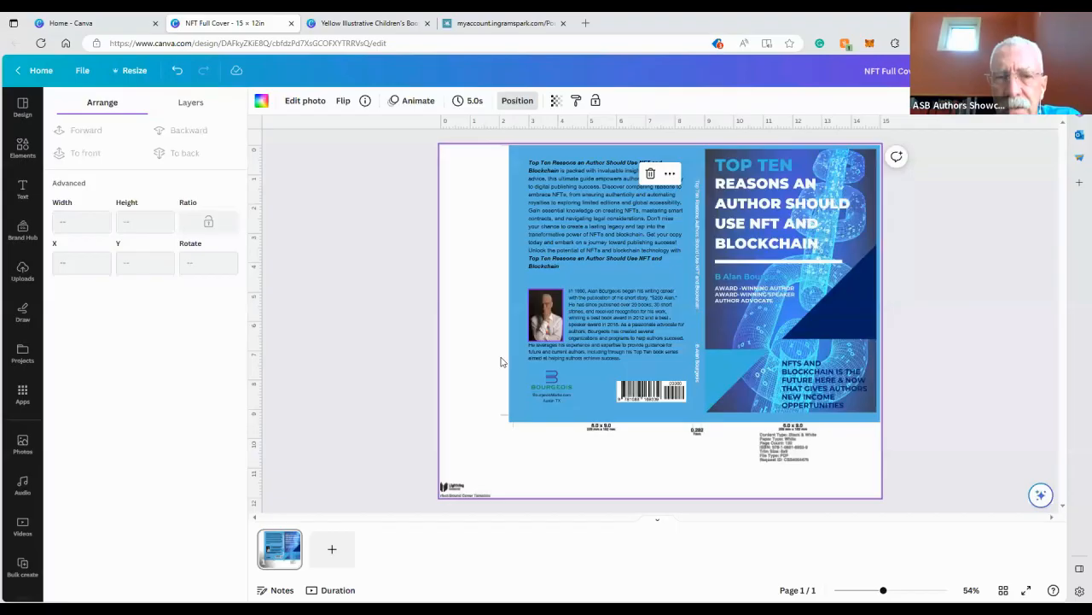
Overlay the template image on the cover art, bringing it to the front and deleting the duplicate template copy
{"action": "double_click", "coordinate": [79, 243]}
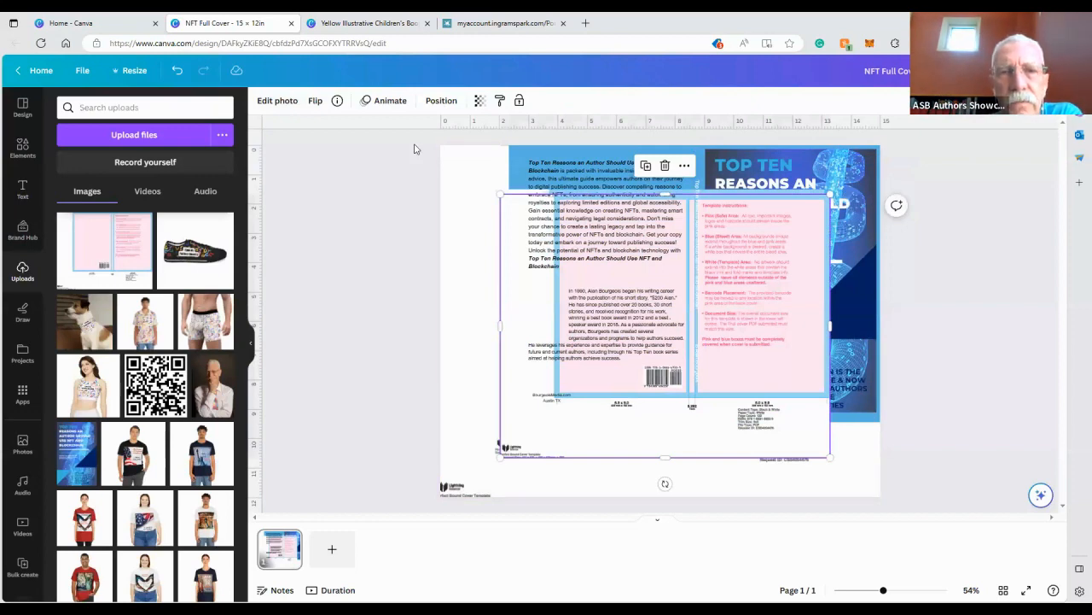
{"action": "left_click", "coordinate": [441, 100]}
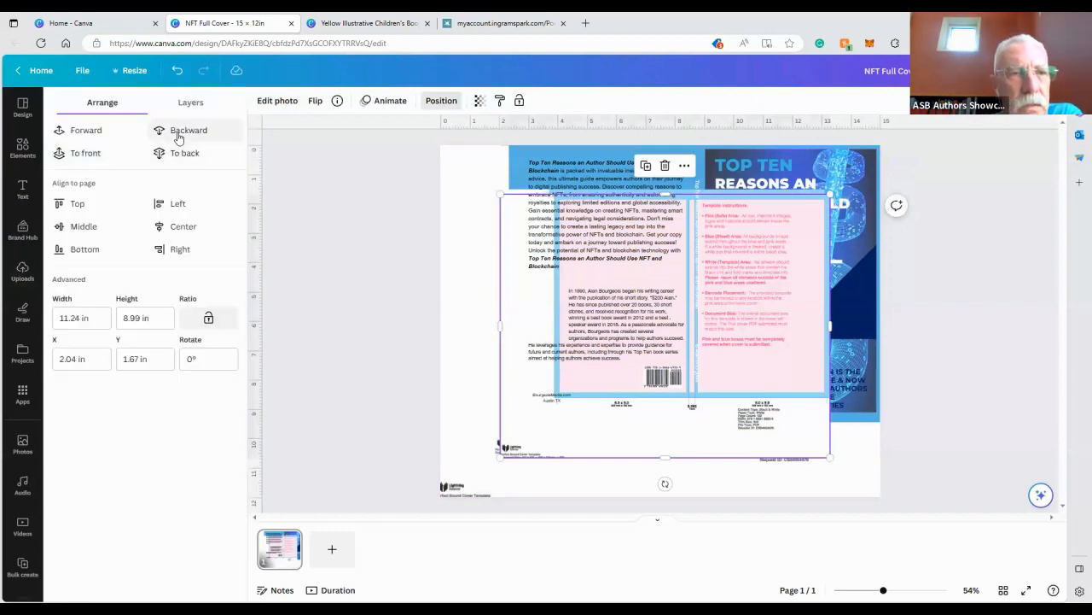
{"action": "left_click", "coordinate": [94, 133]}
{"action": "left_click", "coordinate": [94, 134]}
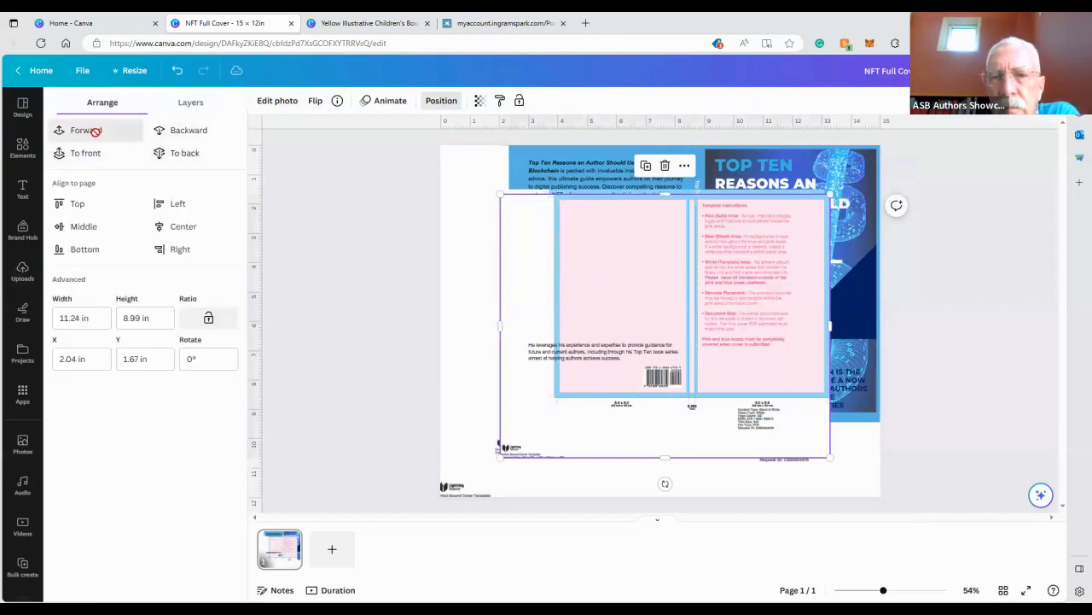
{"action": "left_click", "coordinate": [94, 133]}
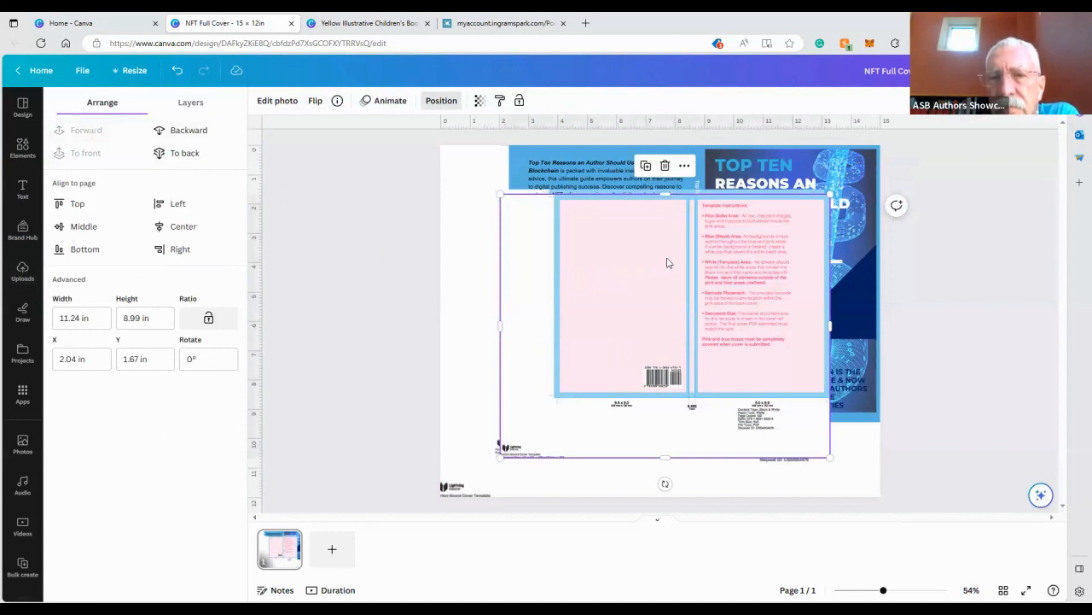
{"action": "left_click_drag", "start_coordinate": [675, 249], "coordinate": [851, 246]}
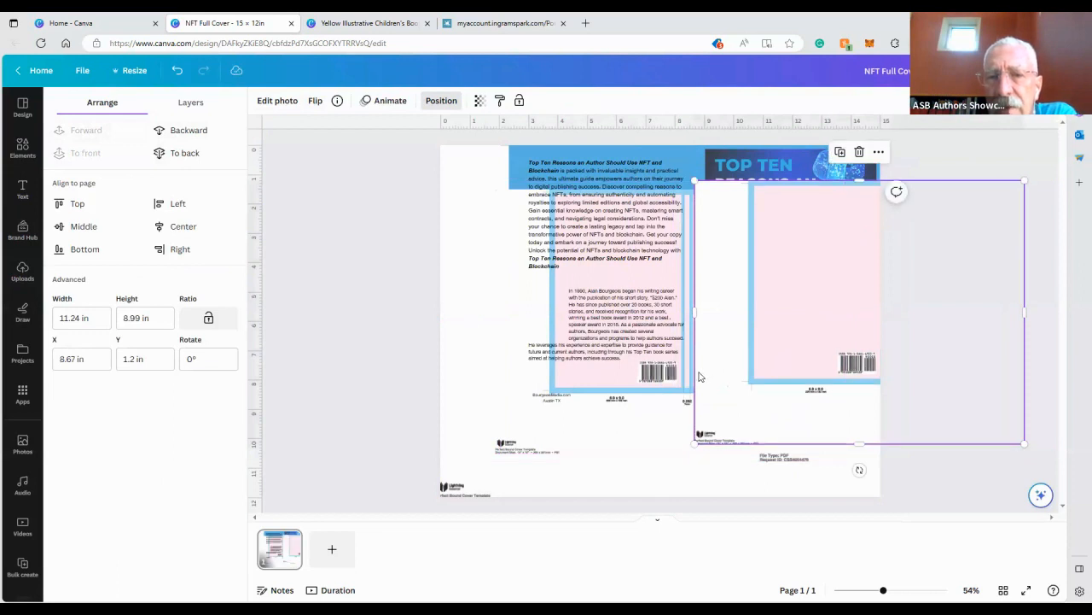
{"action": "left_click", "coordinate": [515, 226]}
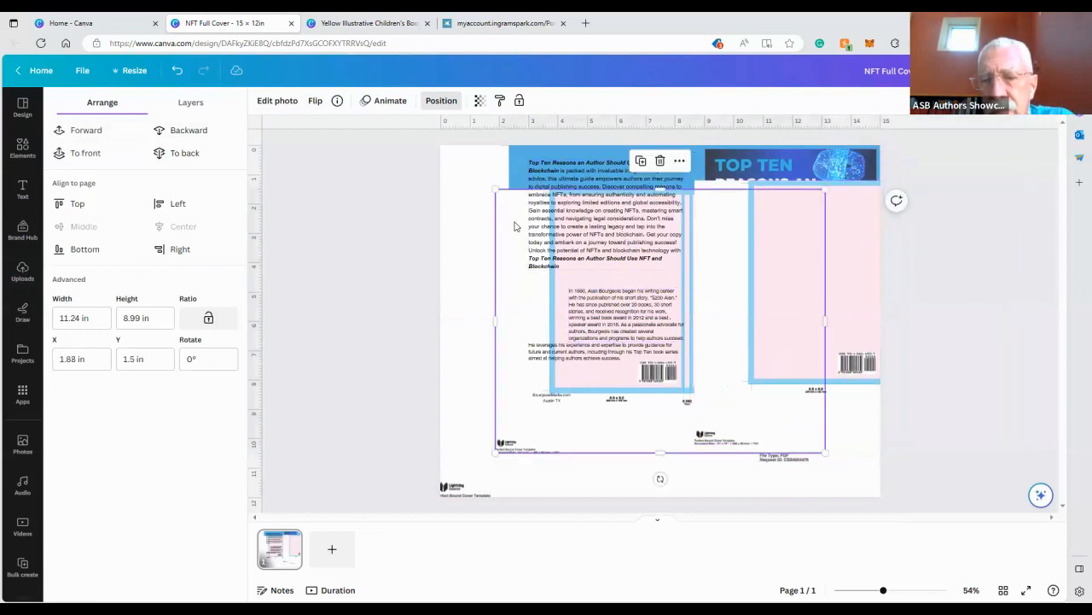
{"action": "key", "text": "Delete"}
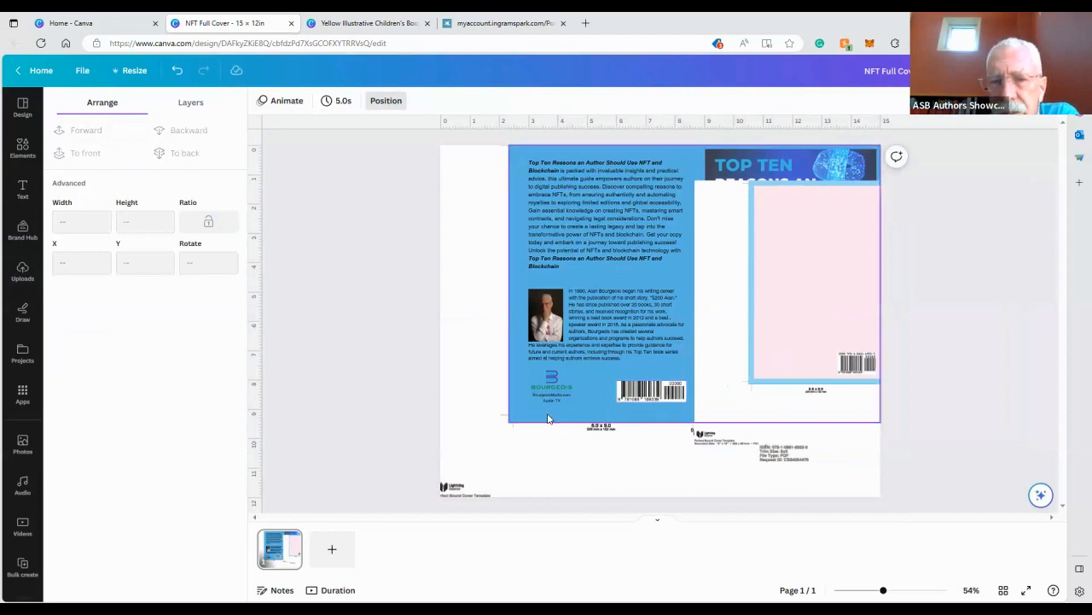
{"action": "left_click_drag", "start_coordinate": [548, 416], "coordinate": [343, 377]}
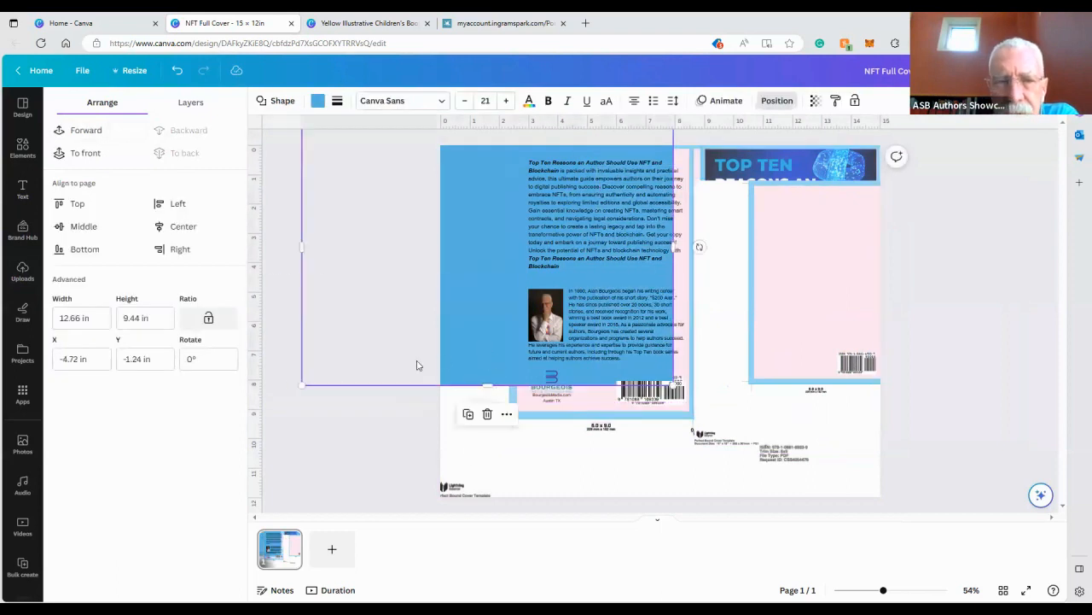
{"action": "left_click_drag", "start_coordinate": [417, 363], "coordinate": [332, 261]}
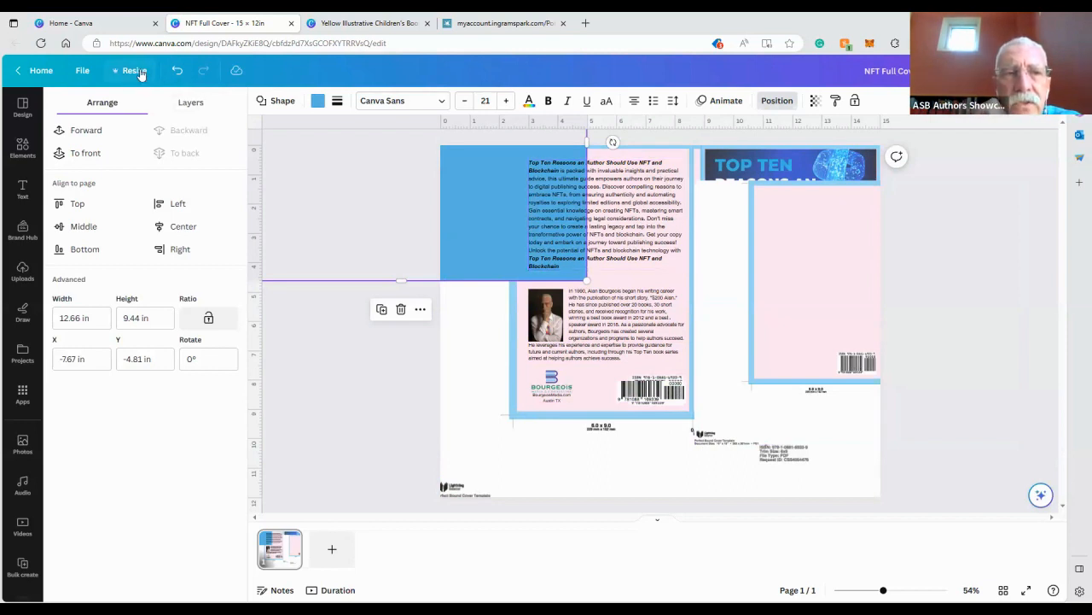
{"action": "left_click", "coordinate": [176, 70]}
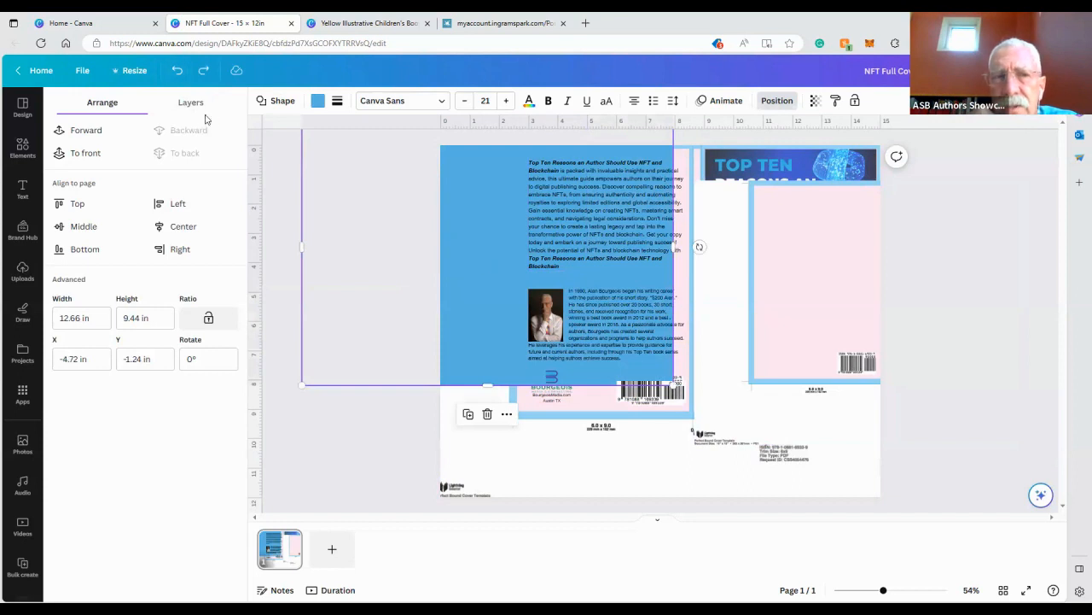
{"action": "left_click", "coordinate": [176, 70]}
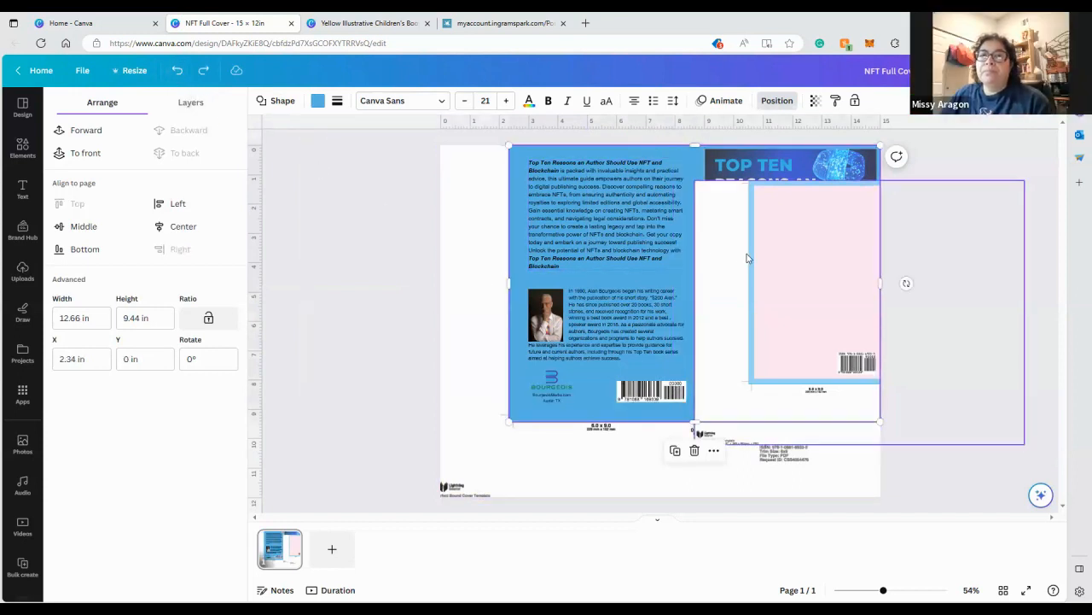
{"action": "left_click_drag", "start_coordinate": [724, 253], "coordinate": [646, 244]}
{"action": "left_click", "coordinate": [177, 70]}
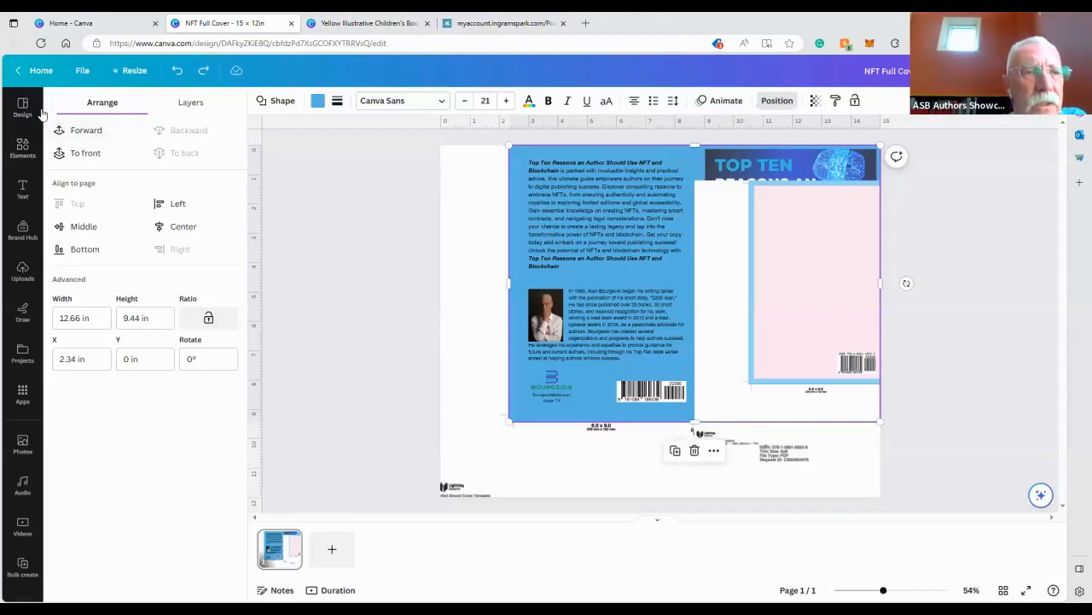
{"action": "left_click", "coordinate": [15, 111]}
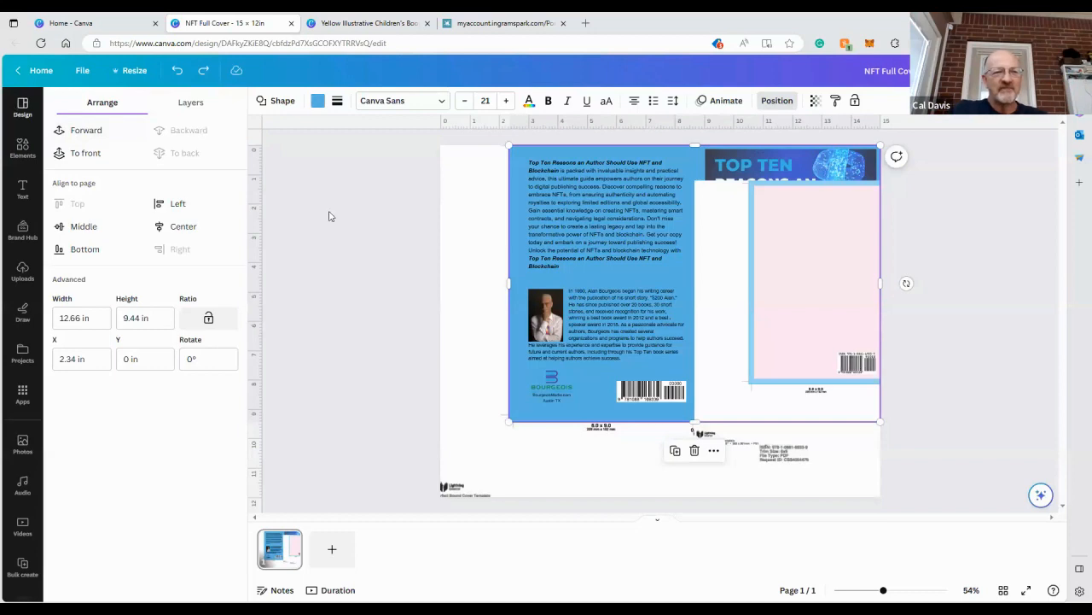
{"action": "left_click", "coordinate": [98, 25]}
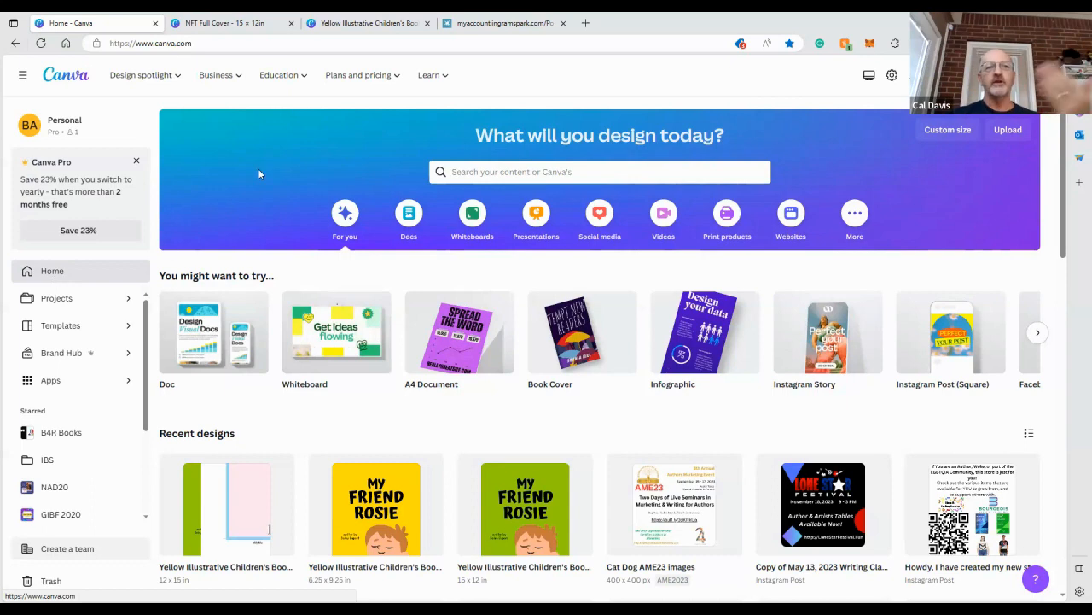
{"action": "left_click", "coordinate": [222, 20]}
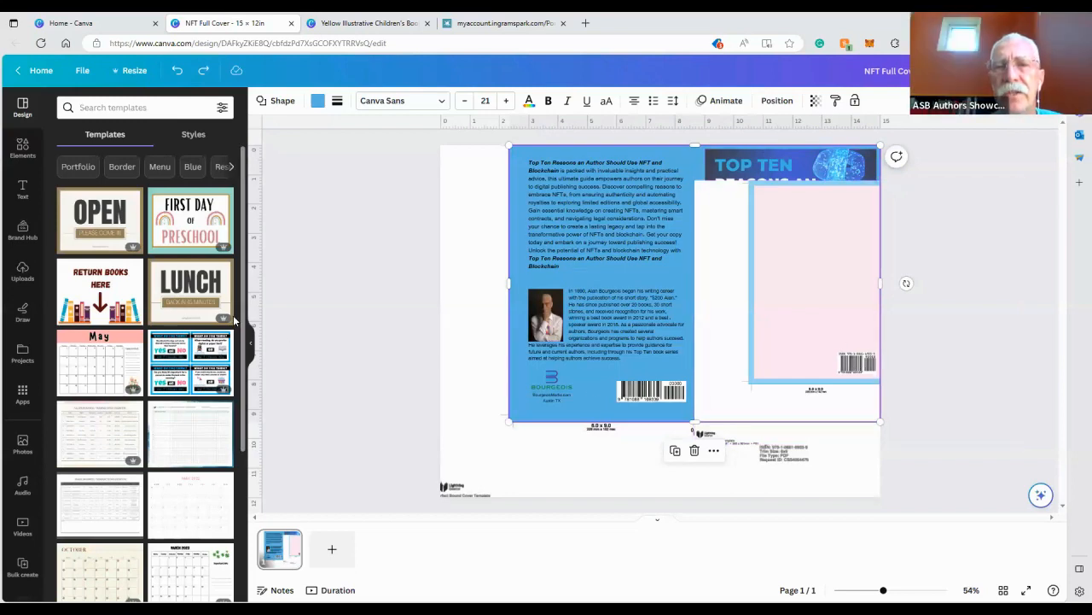
{"action": "left_click", "coordinate": [100, 21]}
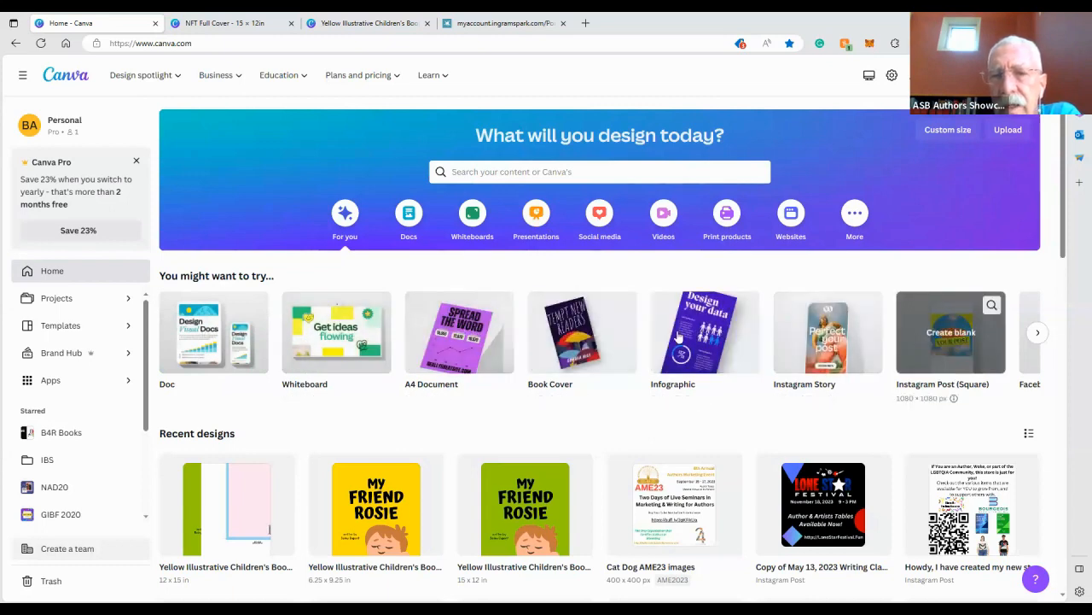
{"action": "left_click", "coordinate": [1038, 335]}
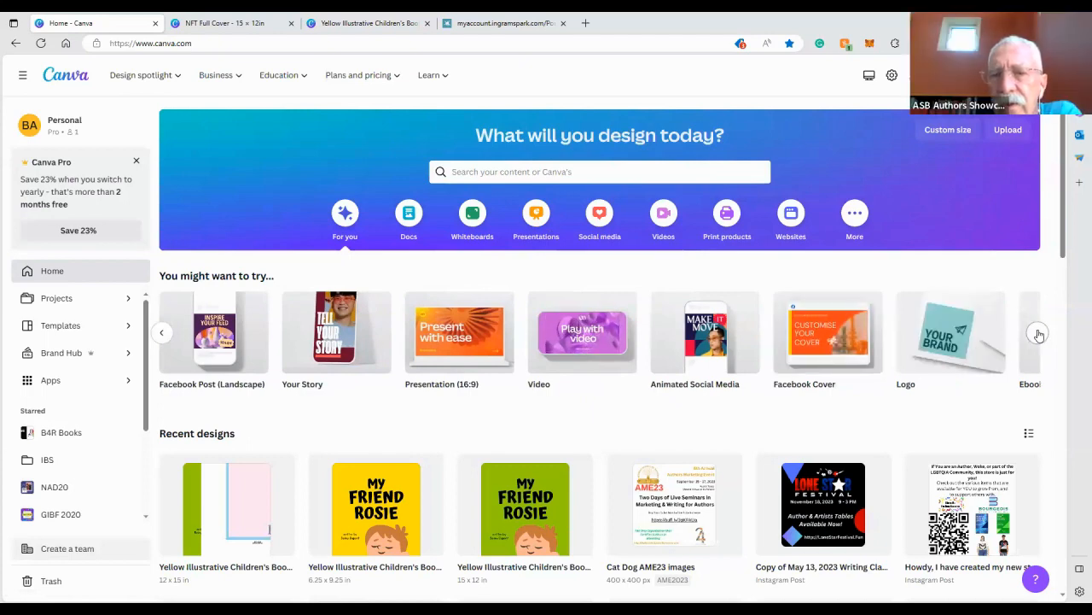
{"action": "left_click", "coordinate": [162, 333]}
{"action": "left_click", "coordinate": [195, 339]}
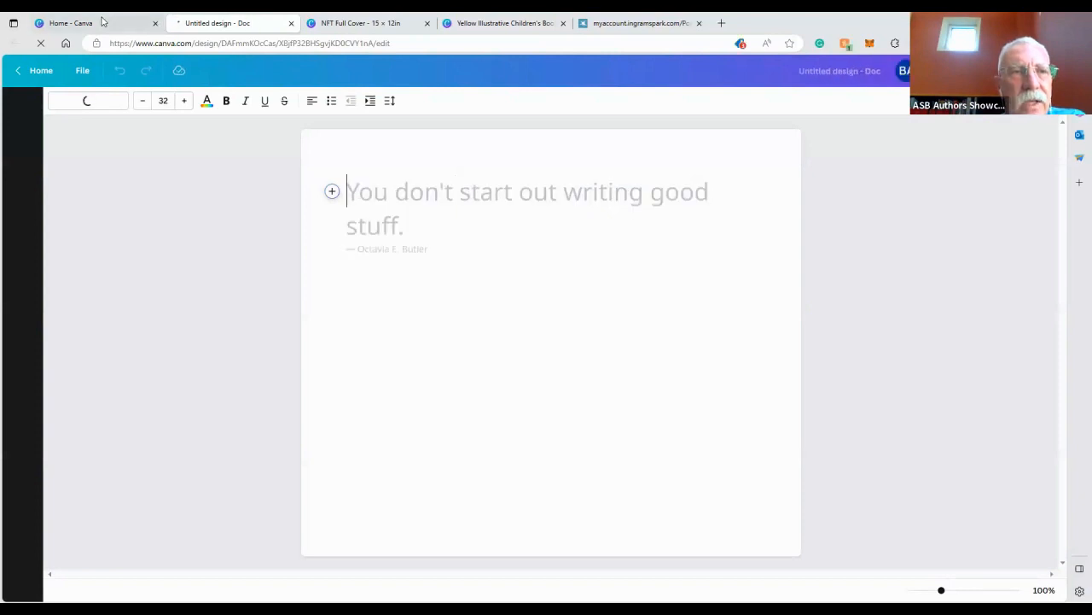
{"action": "left_click", "coordinate": [71, 23]}
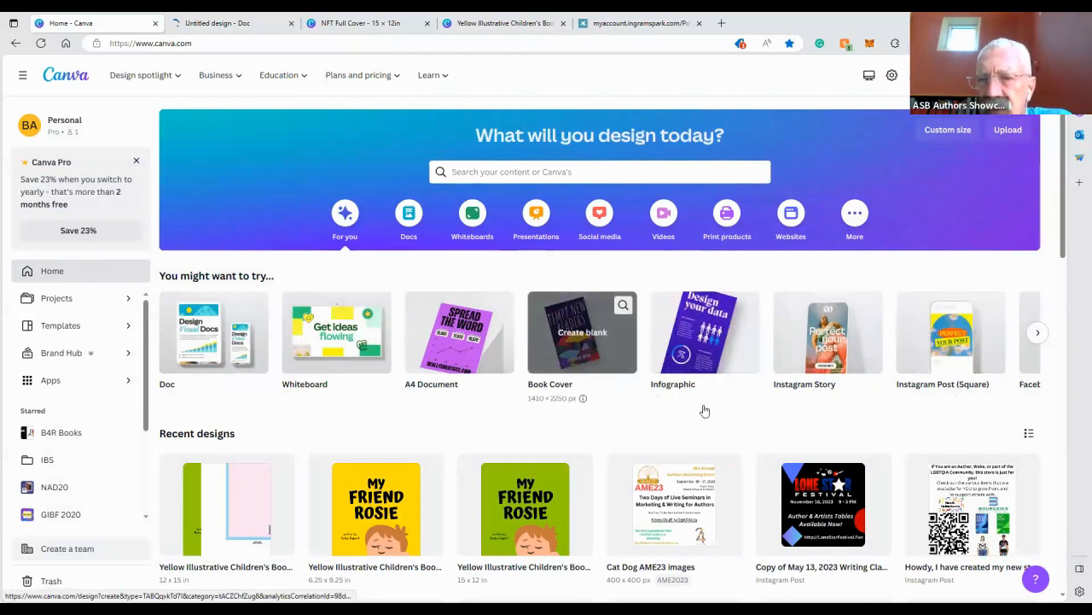
Browse the suggested design types and create a blank Ebook Cover design
{"action": "left_click", "coordinate": [1038, 332]}
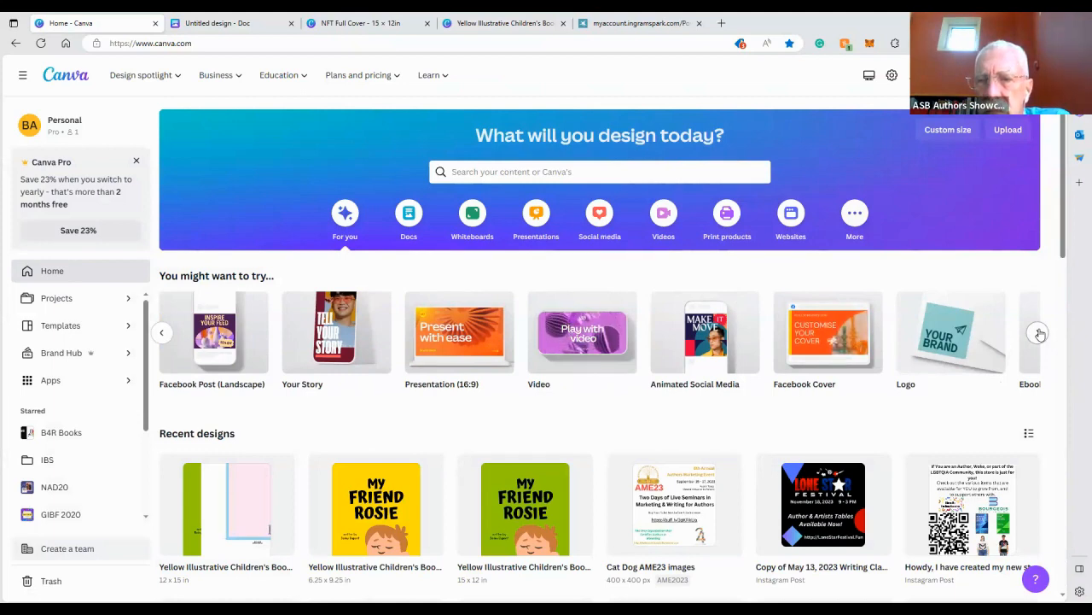
{"action": "left_click", "coordinate": [1040, 333]}
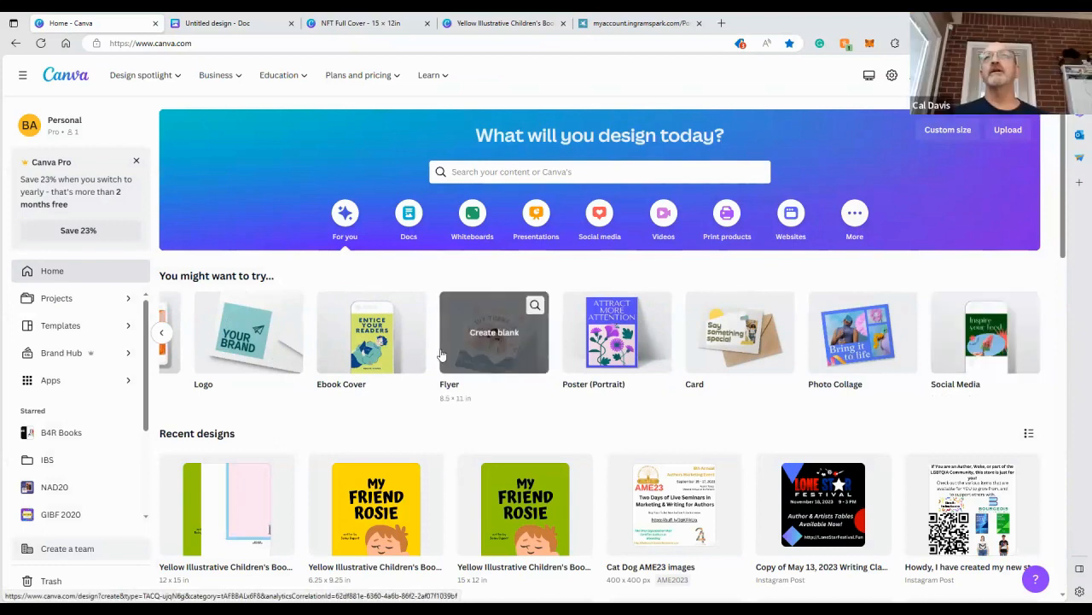
{"action": "left_click", "coordinate": [367, 365]}
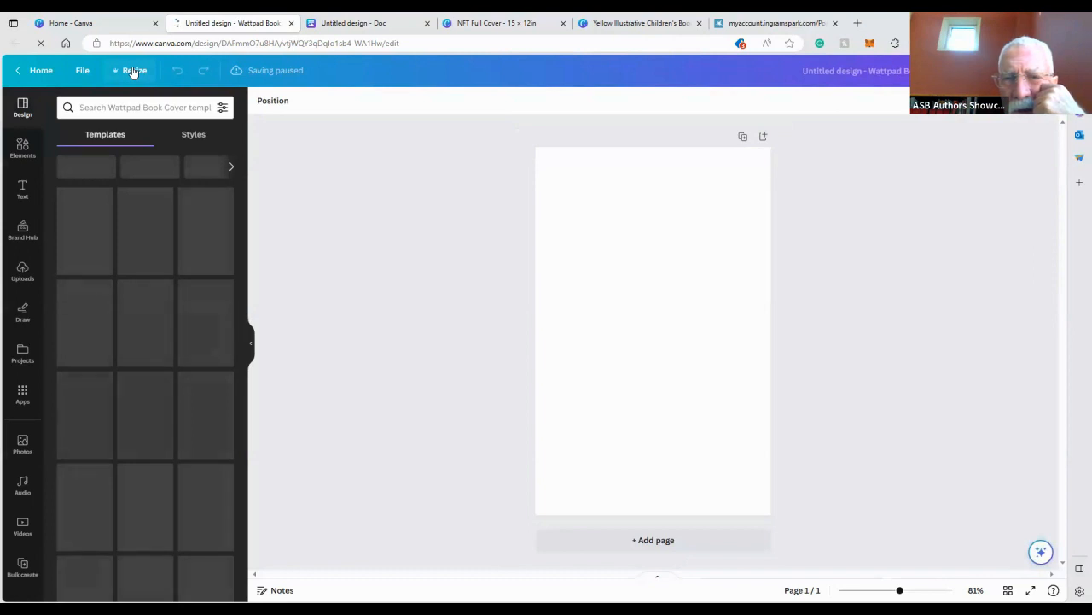
Resize the design to a custom 6.25 × 9.25 in size, switching the units to inches
{"action": "left_click", "coordinate": [132, 71]}
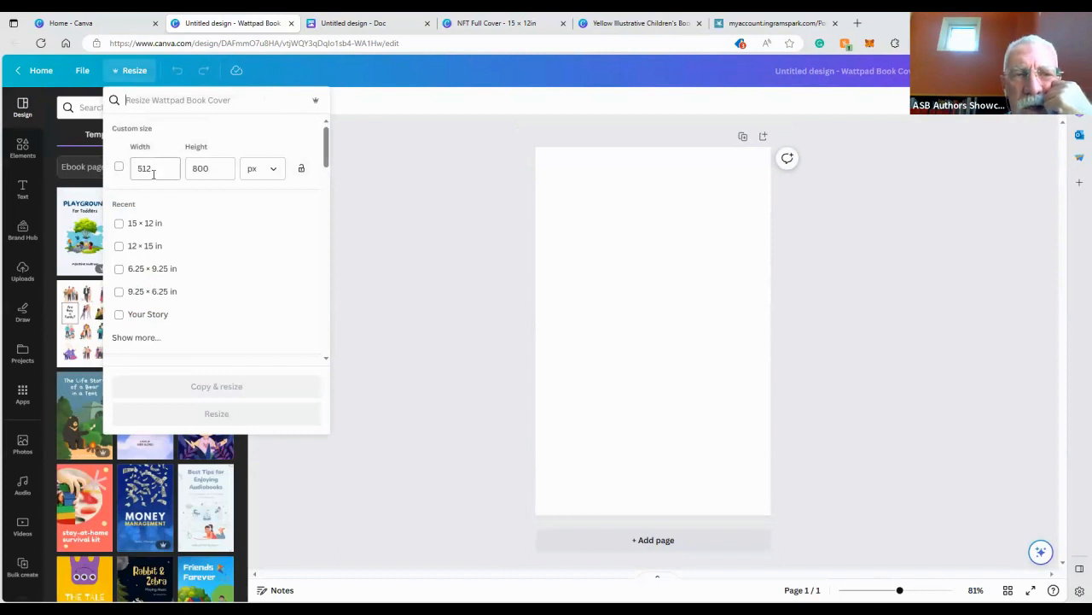
{"action": "left_click", "coordinate": [271, 168]}
{"action": "left_click", "coordinate": [261, 198]}
{"action": "left_click", "coordinate": [271, 171]}
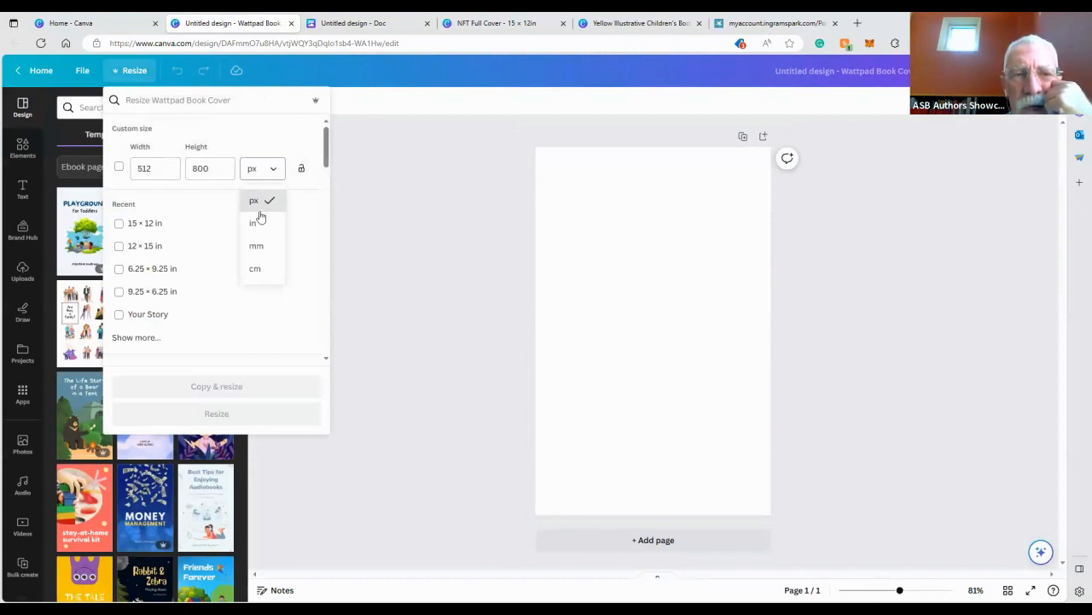
{"action": "left_click", "coordinate": [257, 222]}
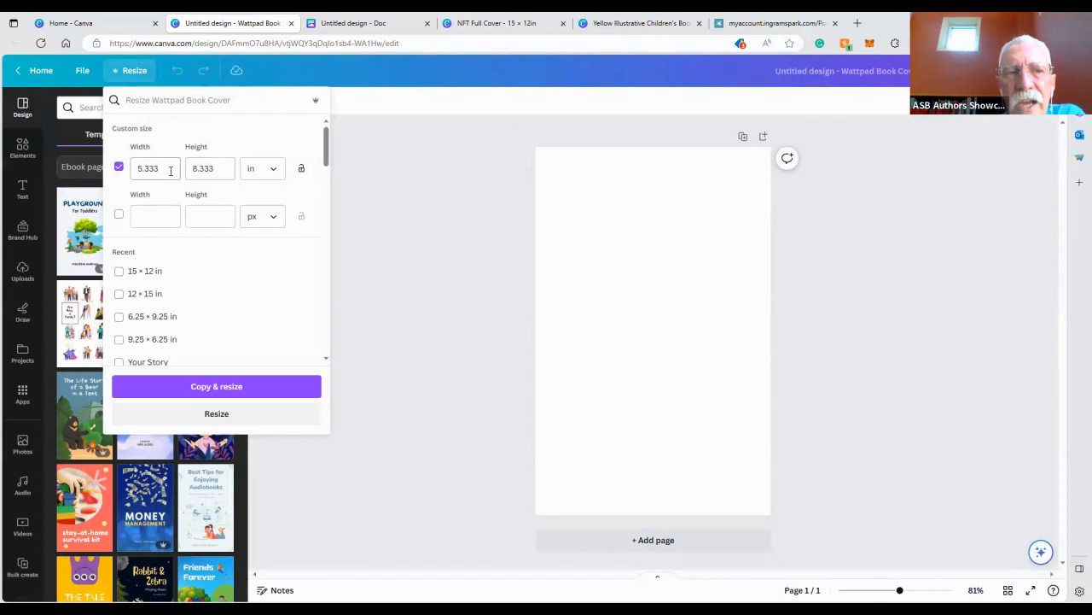
{"action": "left_click_drag", "start_coordinate": [171, 168], "coordinate": [124, 175]}
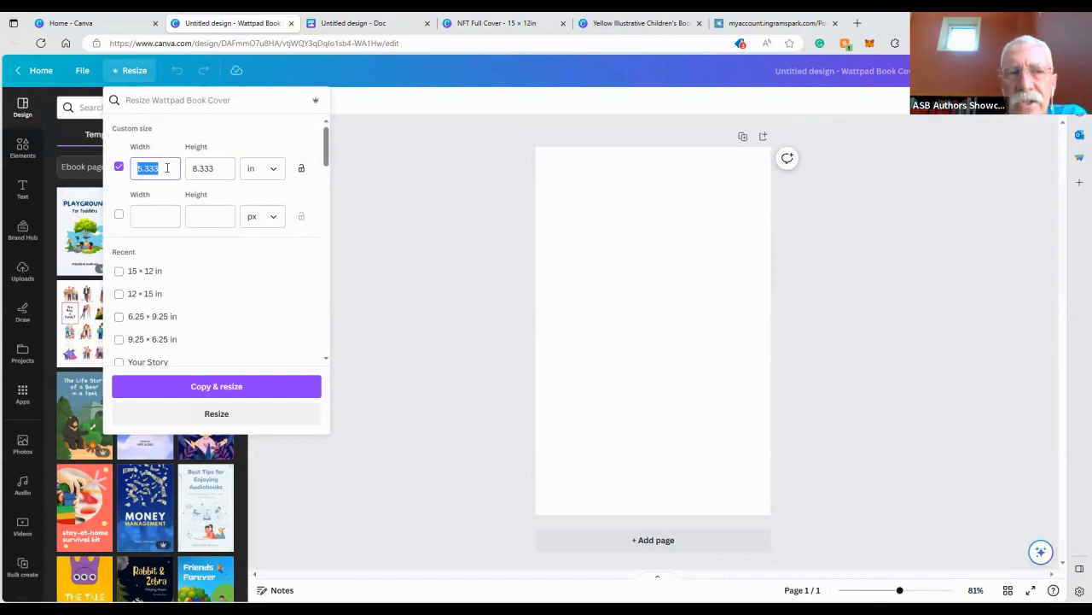
{"action": "type", "text": "6.25"}
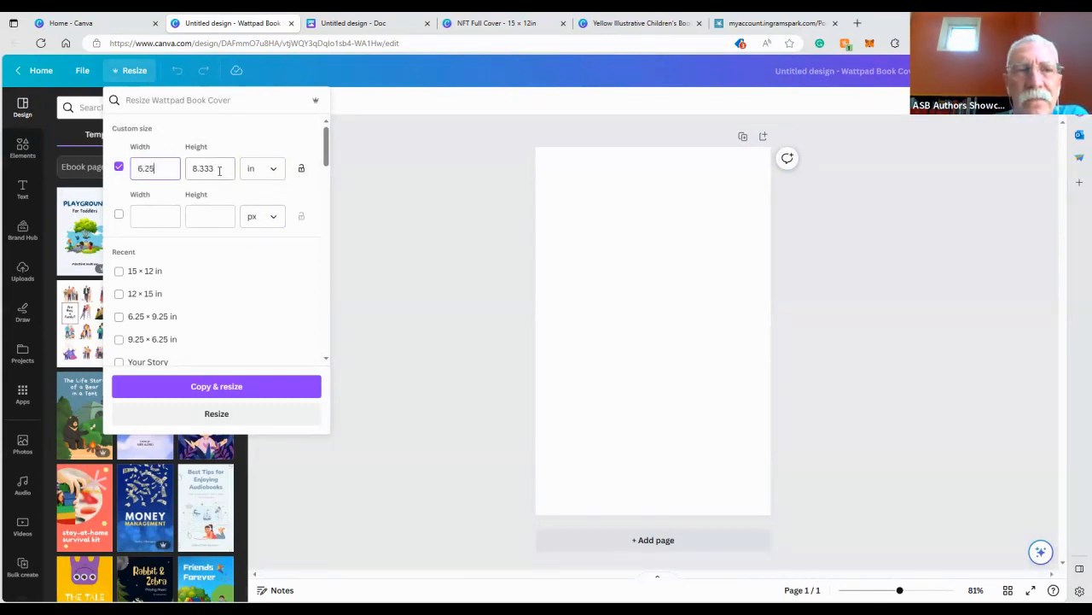
{"action": "left_click_drag", "start_coordinate": [218, 170], "coordinate": [189, 167]}
{"action": "type", "text": "9.25"}
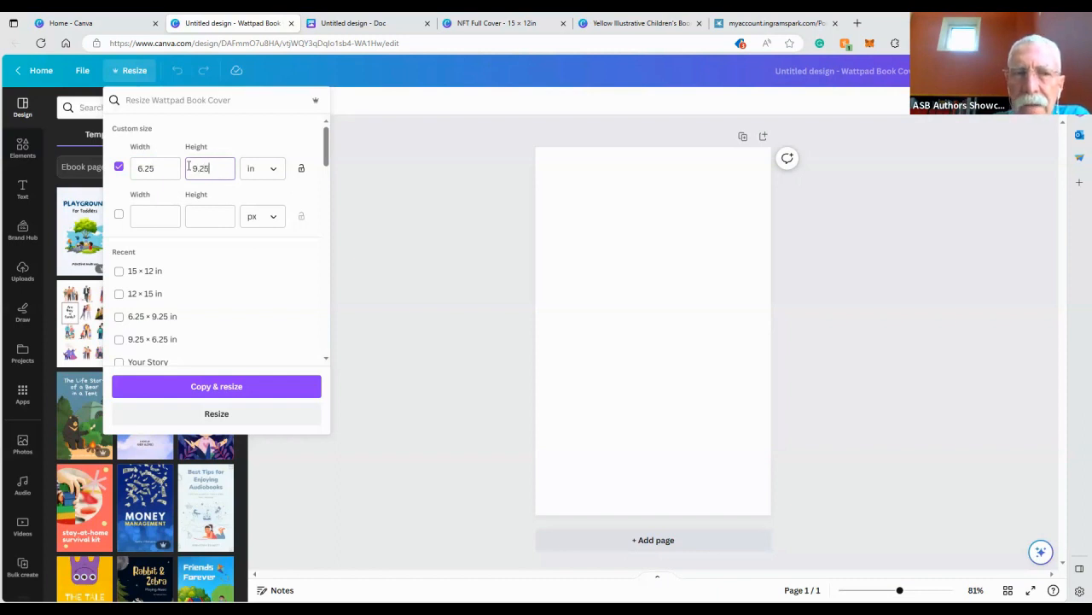
{"action": "left_click", "coordinate": [214, 413]}
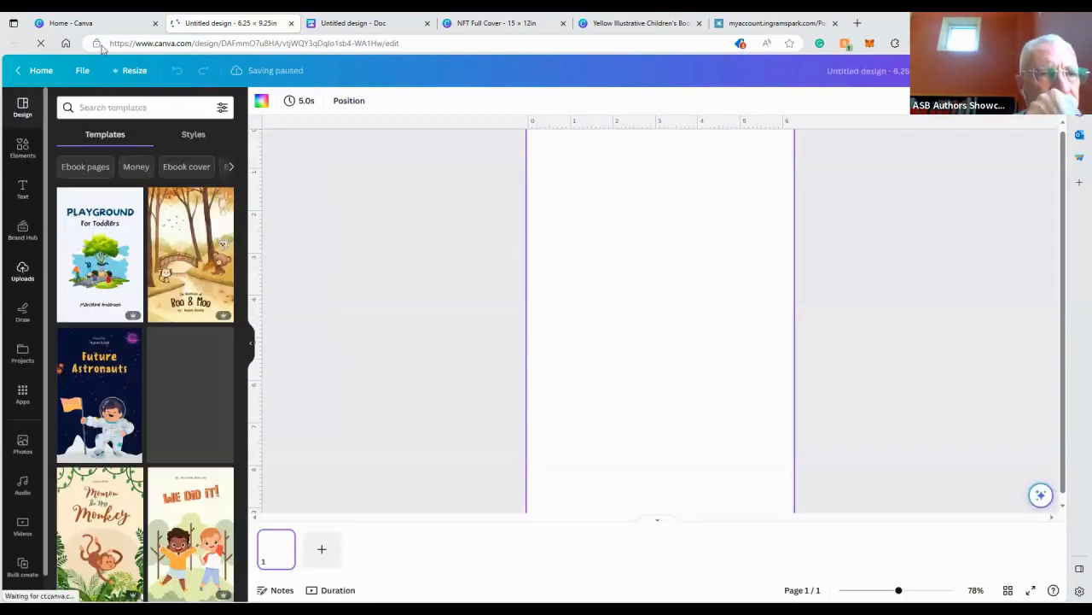
Apply the Blue Illustration Kids Playground Ebook Cover template and select its tree illustration
{"action": "left_click", "coordinate": [118, 262]}
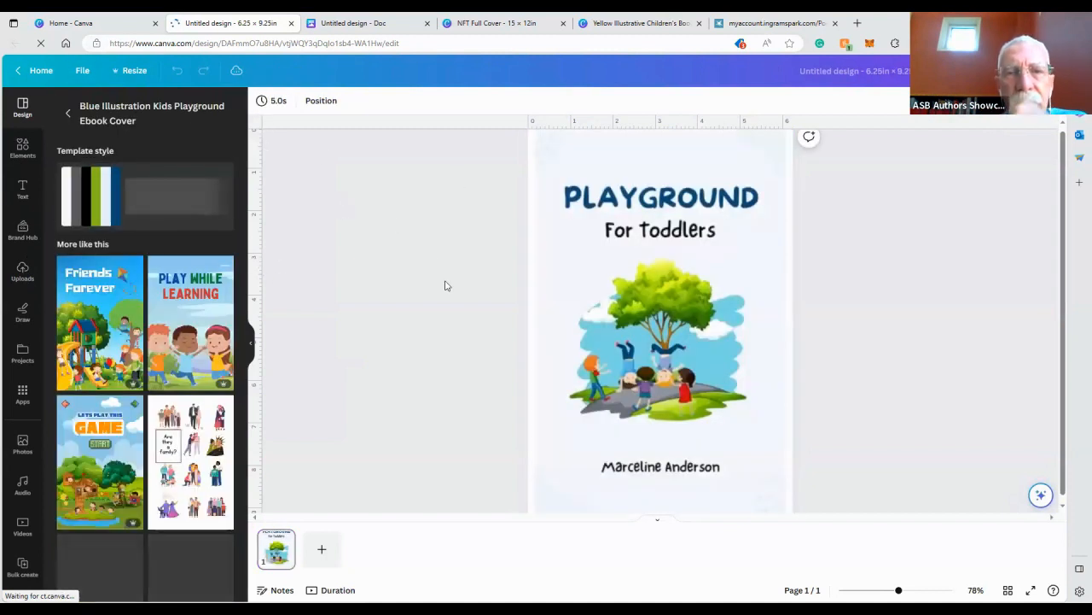
{"action": "left_click", "coordinate": [662, 298]}
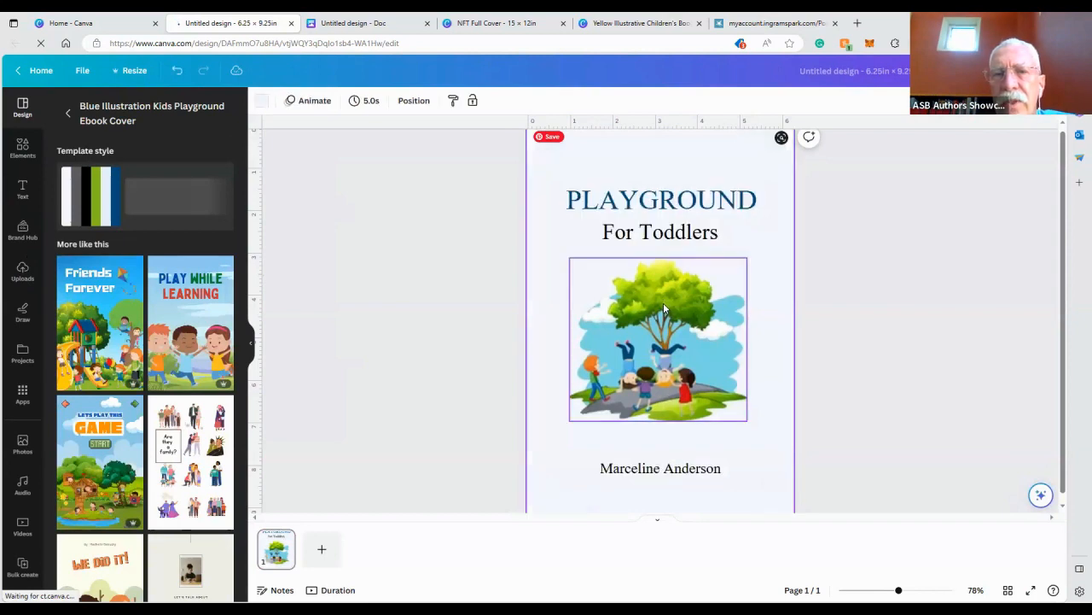
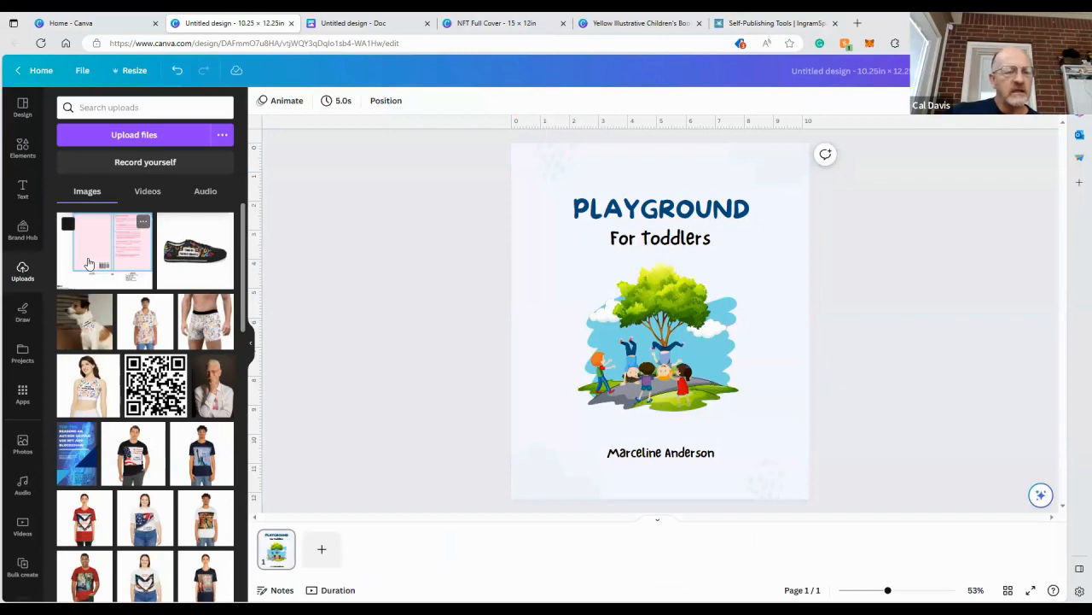
{"action": "left_click", "coordinate": [89, 263]}
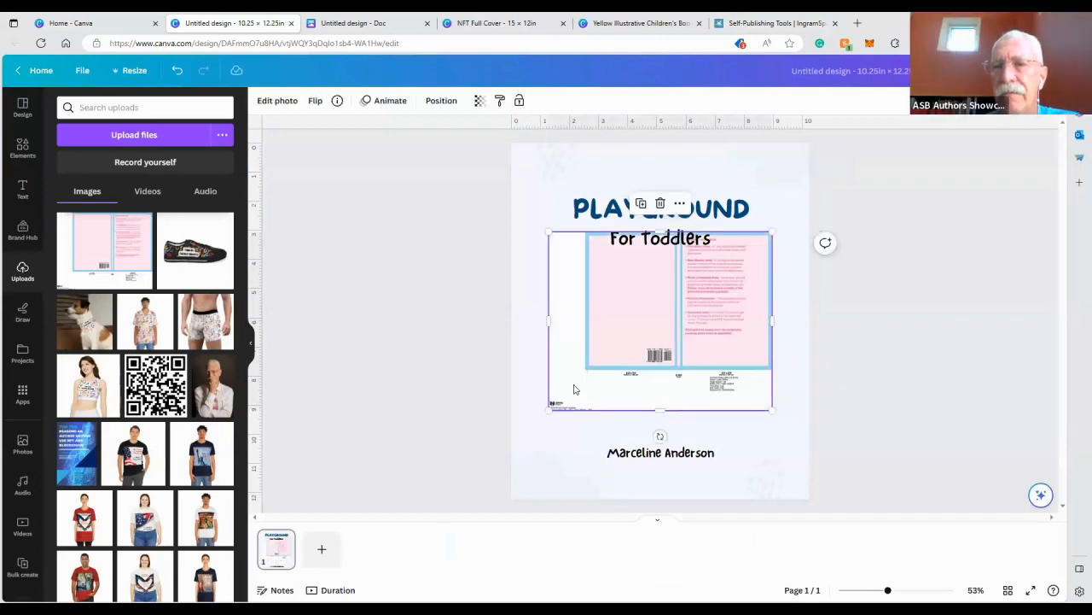
{"action": "left_click", "coordinate": [136, 70]}
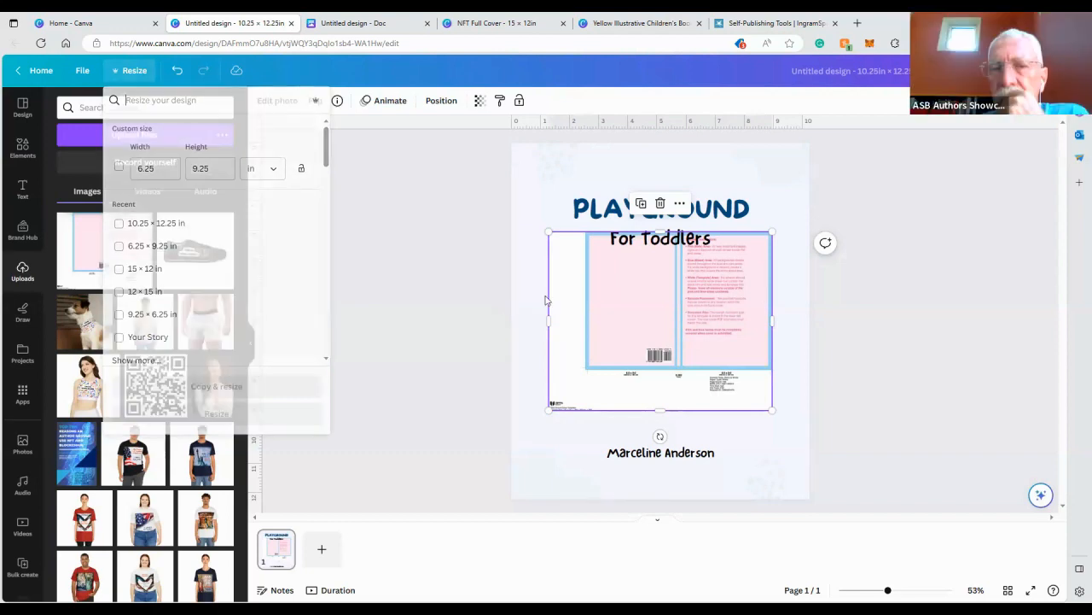
{"action": "left_click_drag", "start_coordinate": [571, 300], "coordinate": [300, 236]}
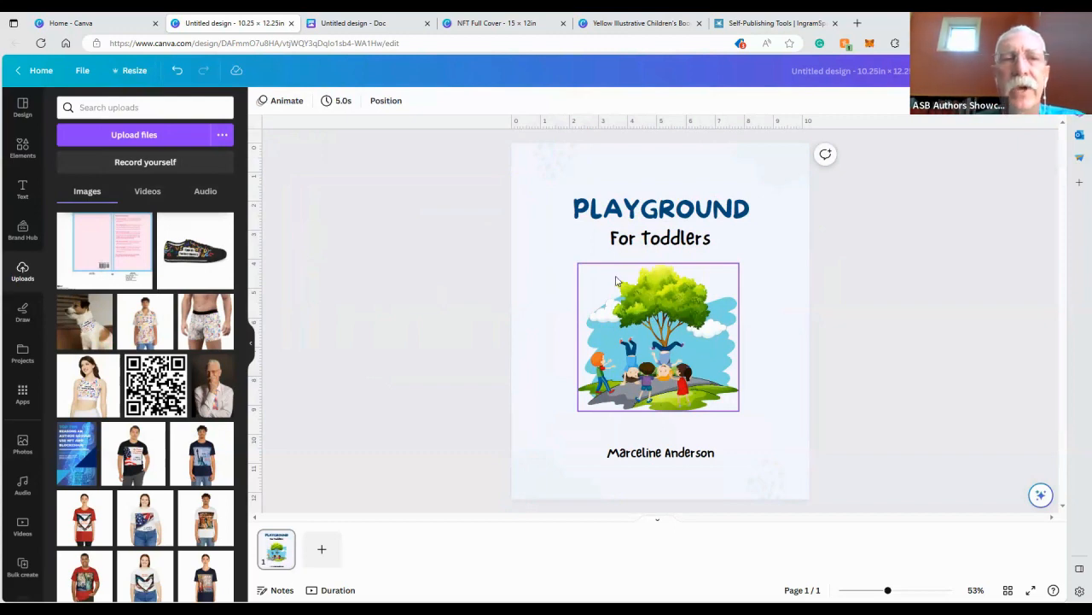
Clear every element from the page and set the page background to white
{"action": "left_click_drag", "start_coordinate": [477, 173], "coordinate": [796, 483]}
{"action": "key", "text": "Delete"}
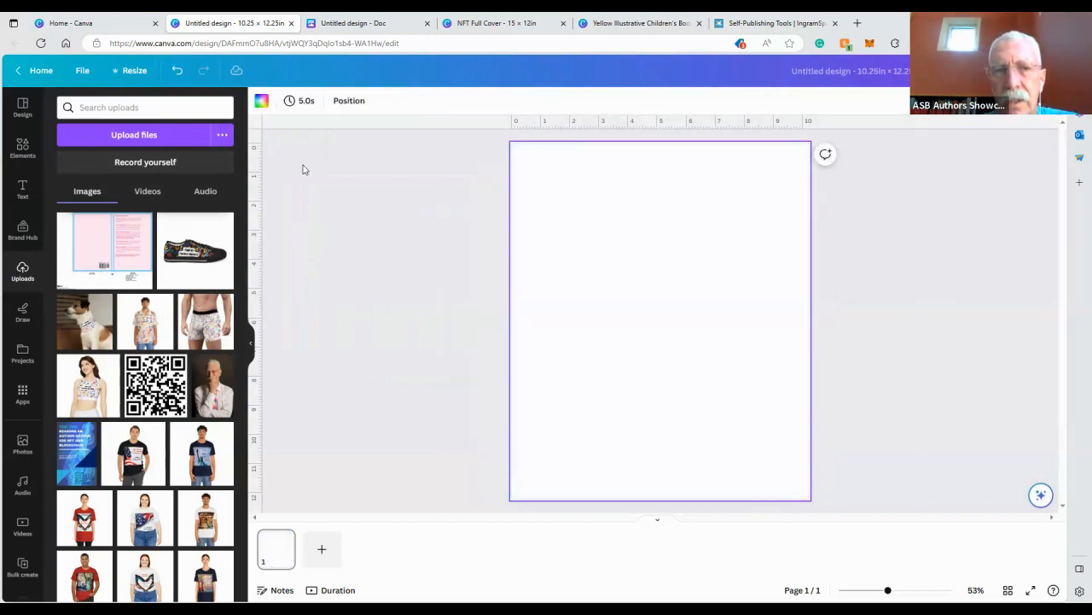
{"action": "left_click", "coordinate": [261, 101]}
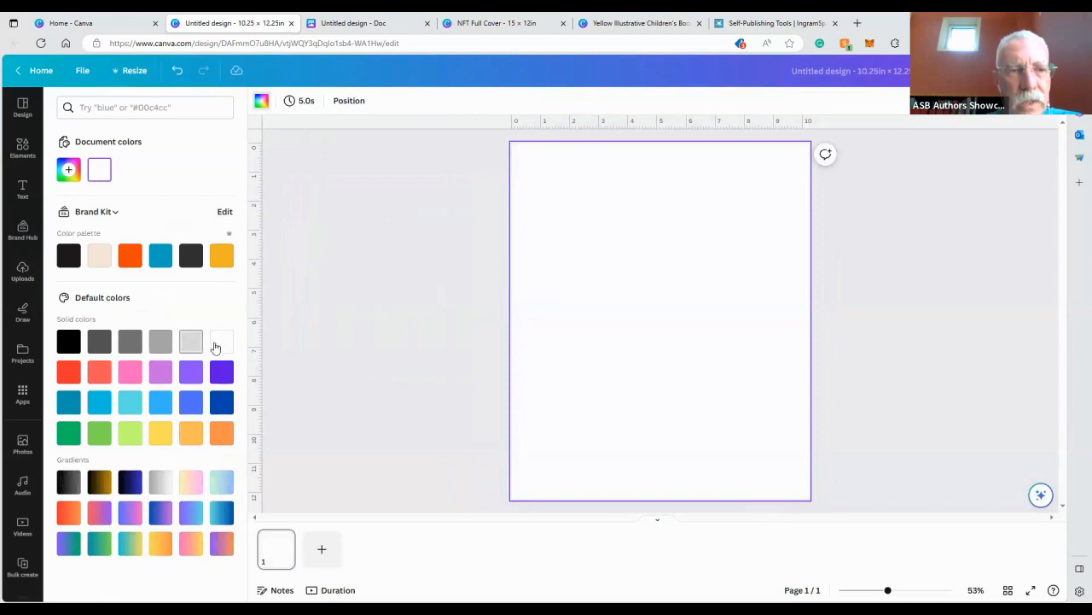
{"action": "left_click", "coordinate": [215, 346]}
{"action": "left_click", "coordinate": [411, 230]}
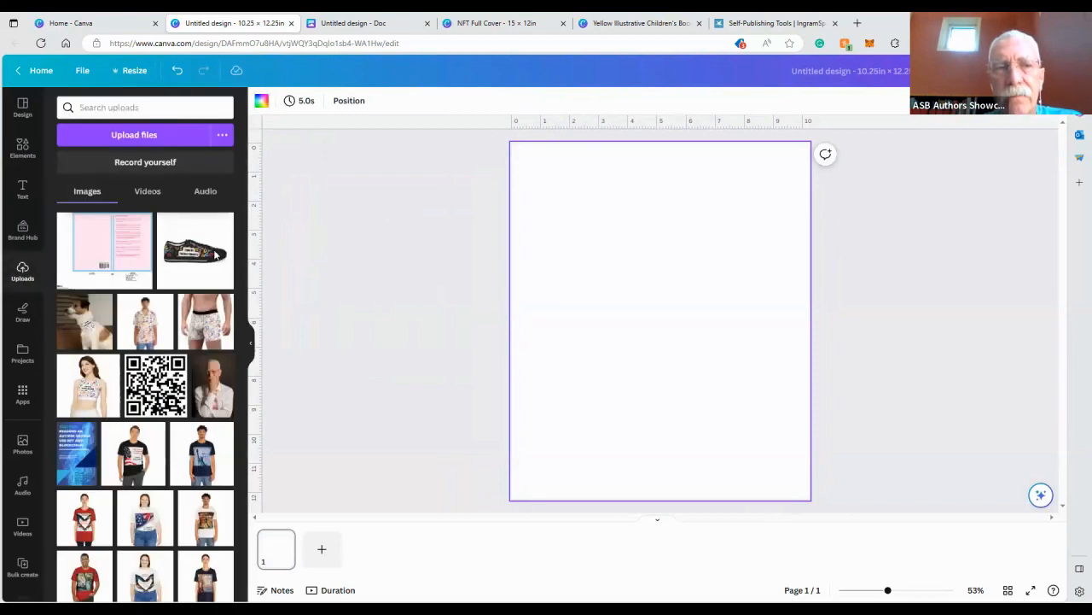
Insert the IngramSpark template image and resize the design to a custom 15 × 12 in
{"action": "left_click", "coordinate": [98, 256]}
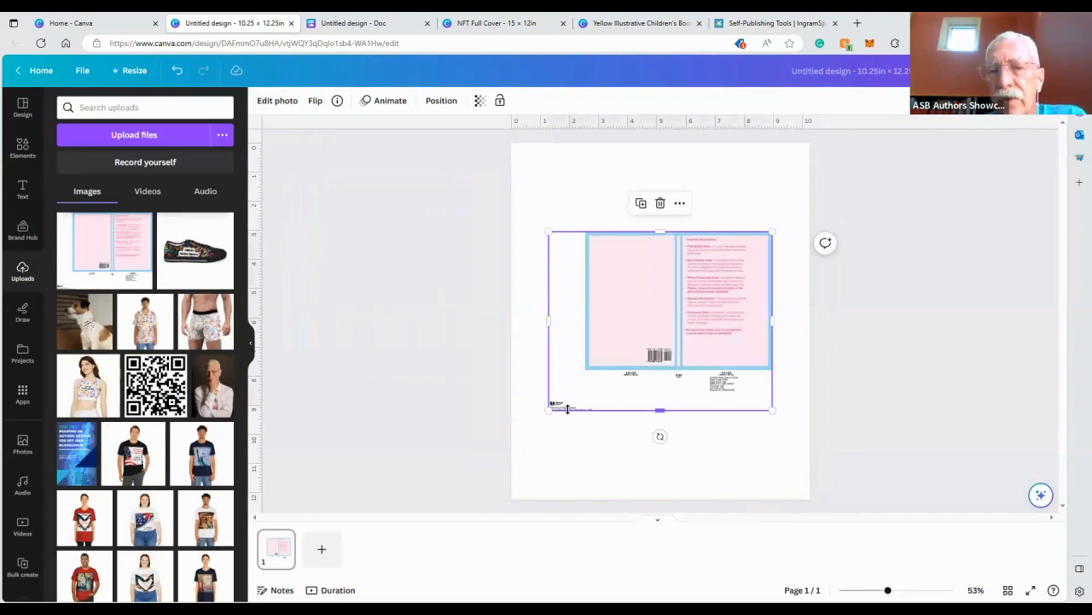
{"action": "left_click", "coordinate": [132, 72]}
{"action": "left_click", "coordinate": [139, 167]}
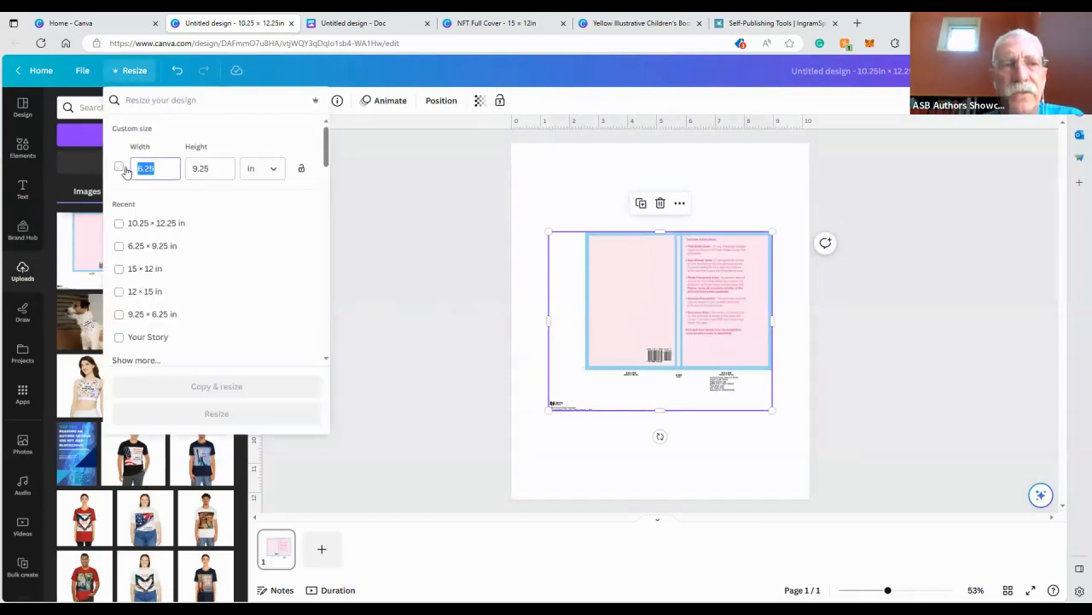
{"action": "type", "text": "15"}
{"action": "key", "text": "Tab"}
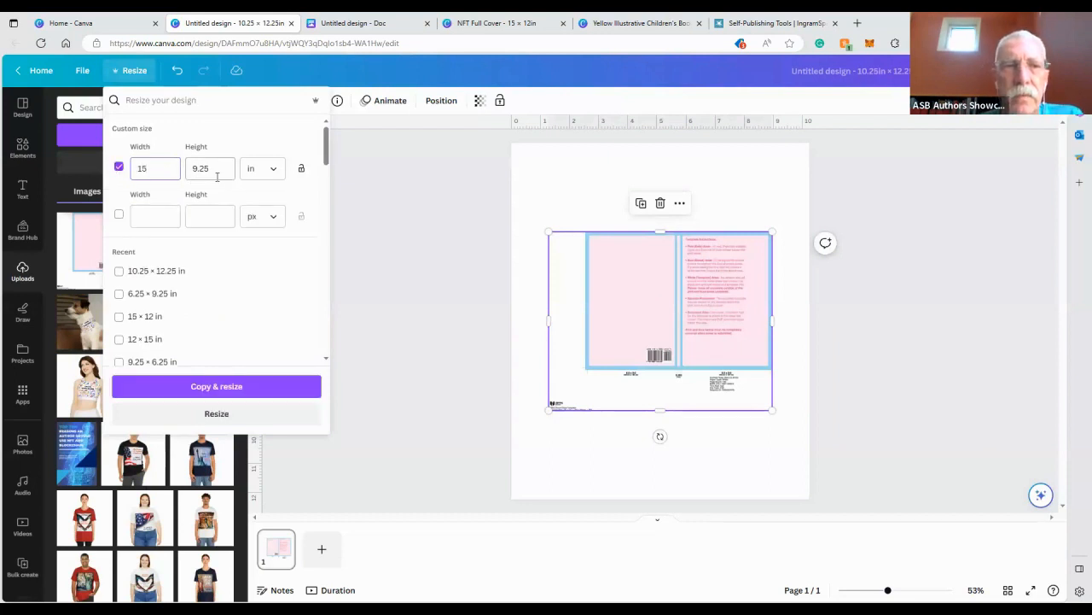
{"action": "type", "text": "12"}
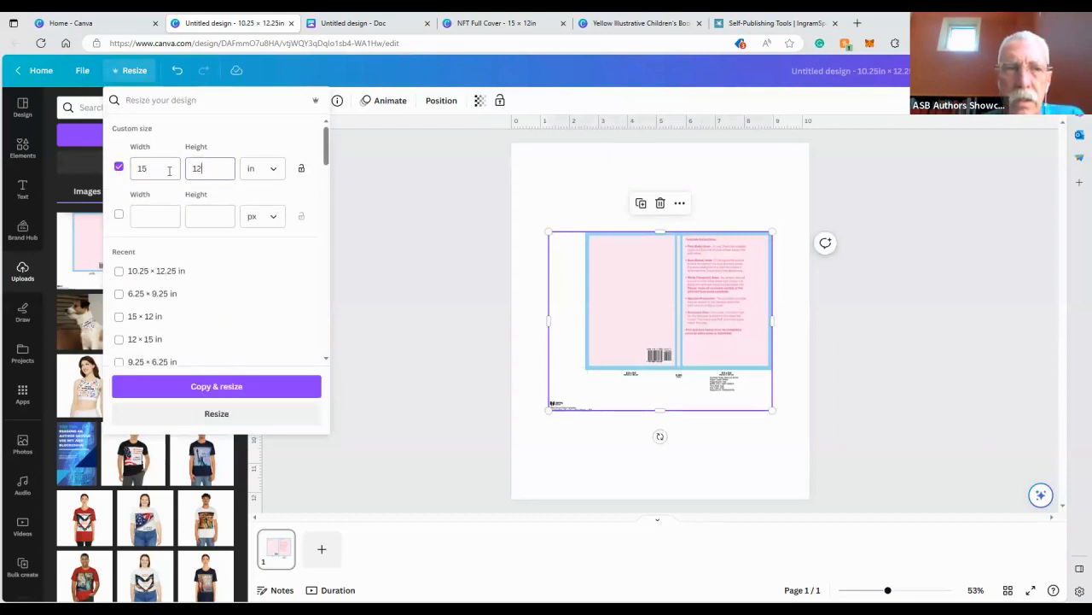
{"action": "left_click", "coordinate": [271, 417]}
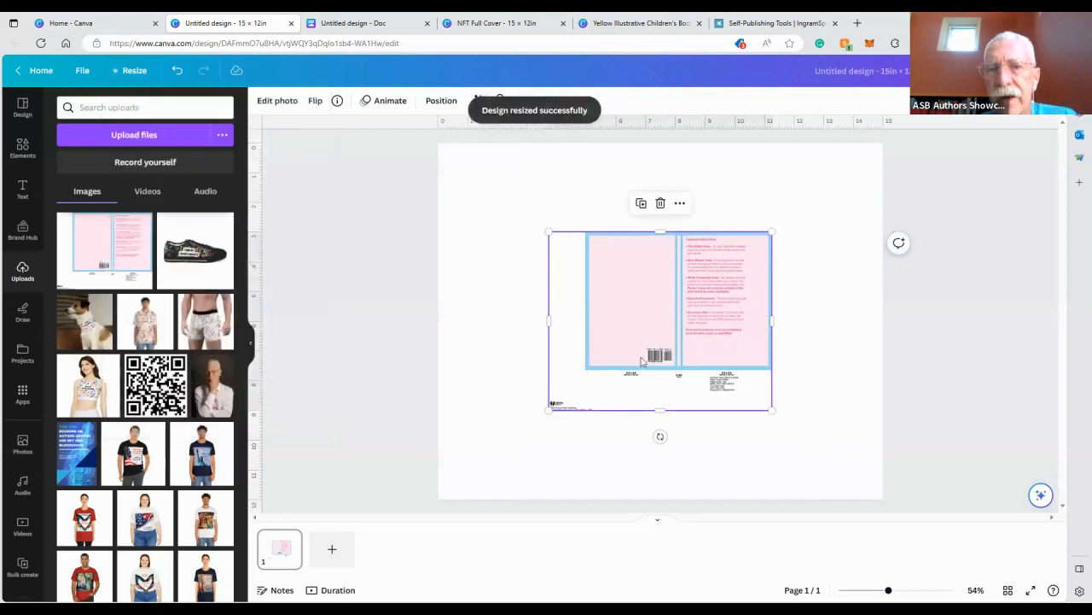
Stretch the template to fill the page and place the NFT cover image over the front cover area
{"action": "left_click_drag", "start_coordinate": [711, 279], "coordinate": [819, 189]}
{"action": "left_click_drag", "start_coordinate": [644, 330], "coordinate": [437, 489]}
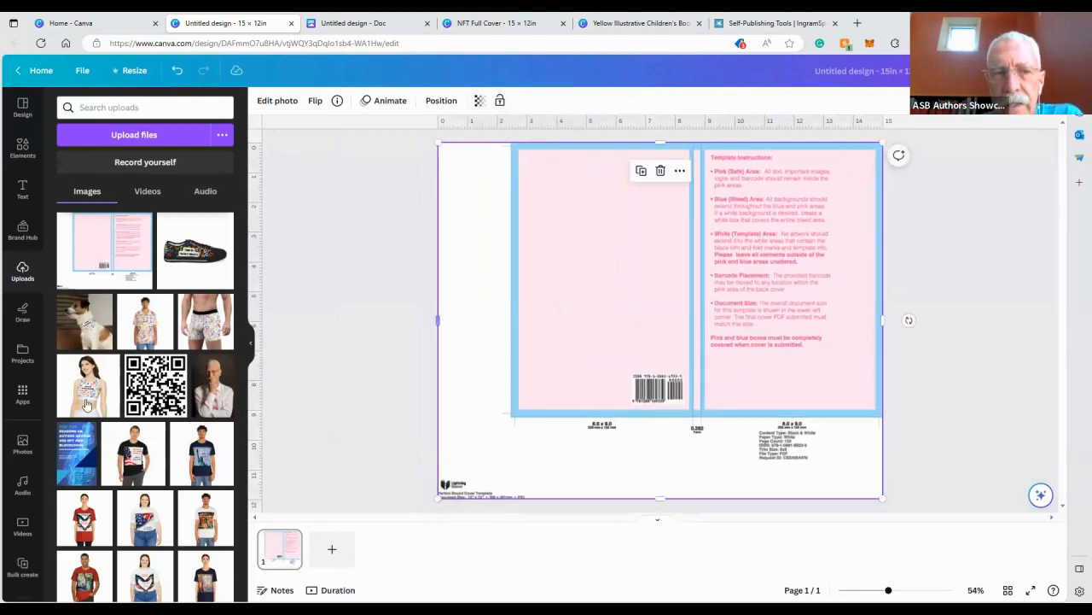
{"action": "left_click", "coordinate": [79, 455]}
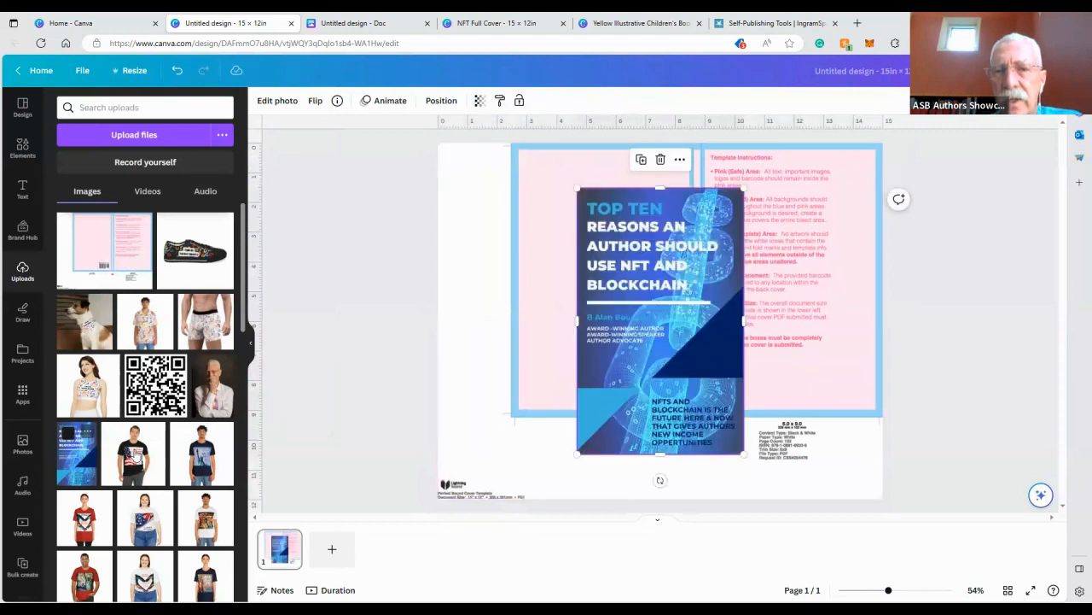
{"action": "left_click_drag", "start_coordinate": [724, 300], "coordinate": [802, 276]}
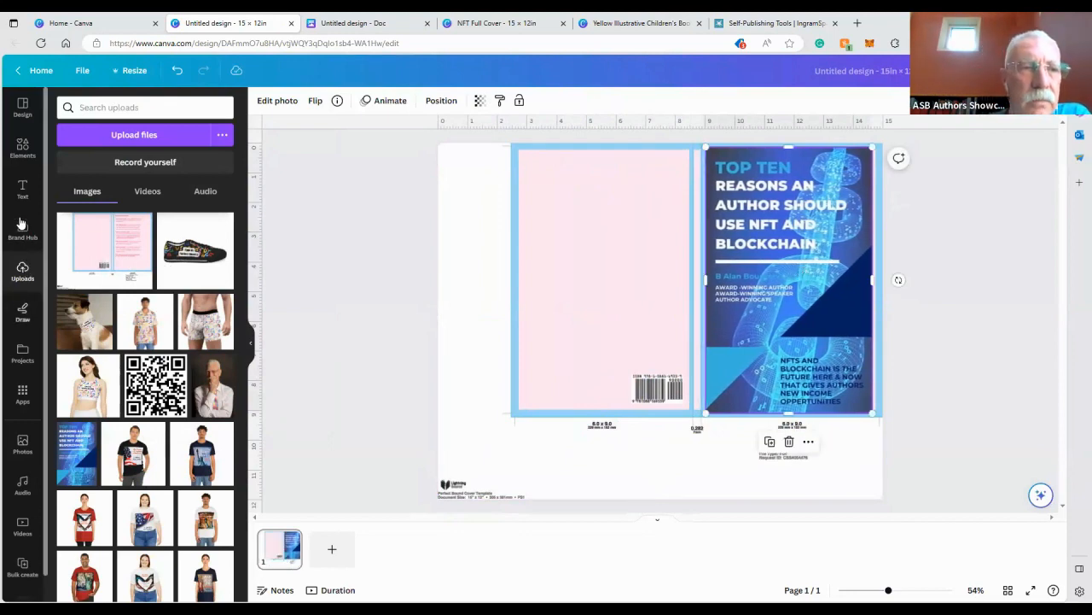
Add a dark square covering the back cover and spine, layering it behind the front cover image
{"action": "left_click", "coordinate": [22, 150]}
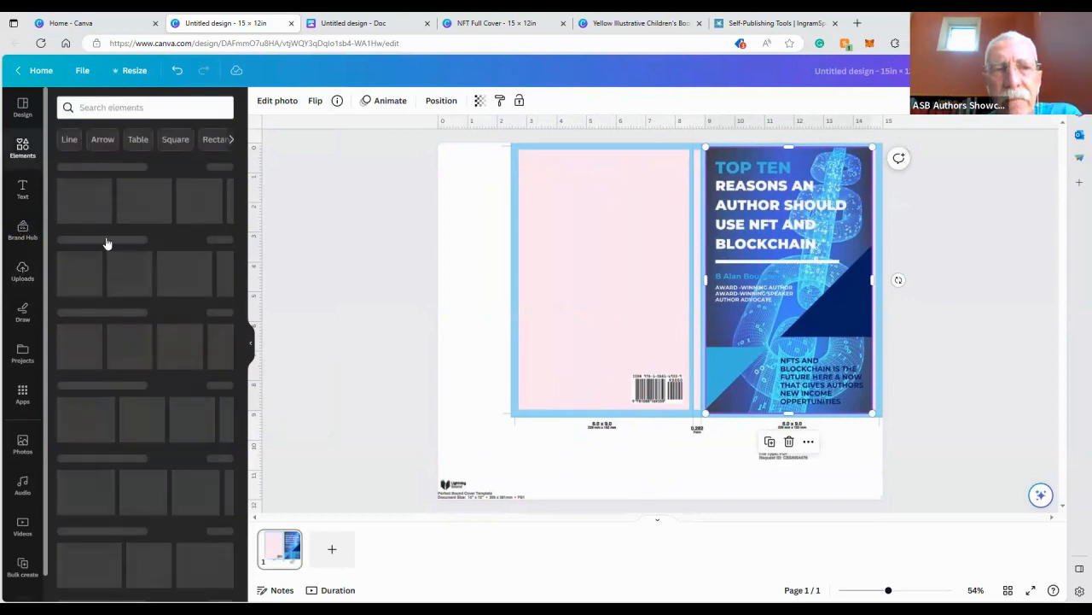
{"action": "left_click", "coordinate": [72, 269]}
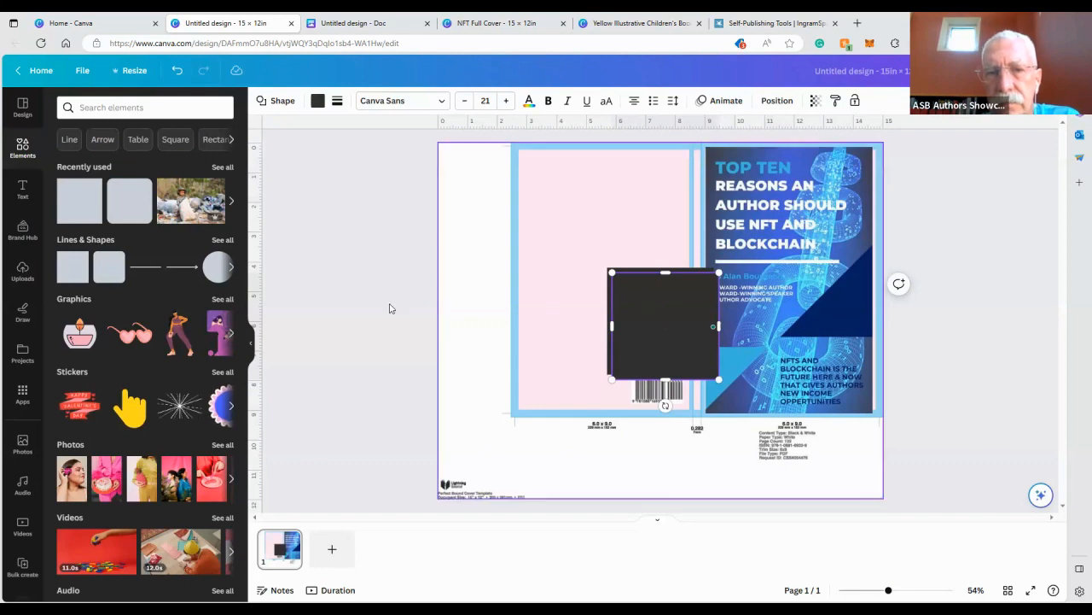
{"action": "left_click", "coordinate": [481, 310]}
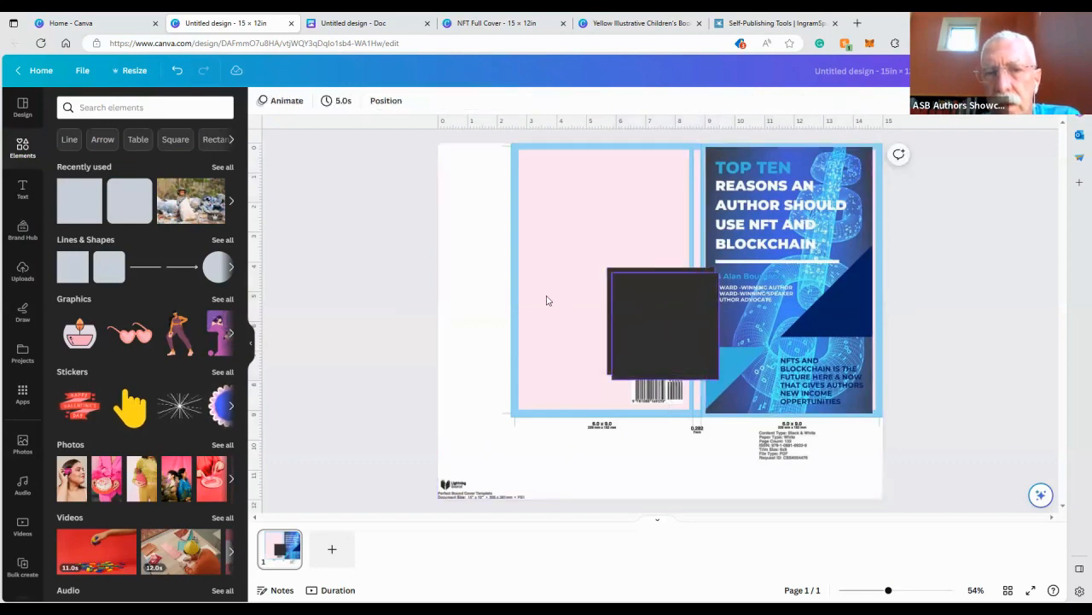
{"action": "left_click_drag", "start_coordinate": [648, 270], "coordinate": [566, 179]}
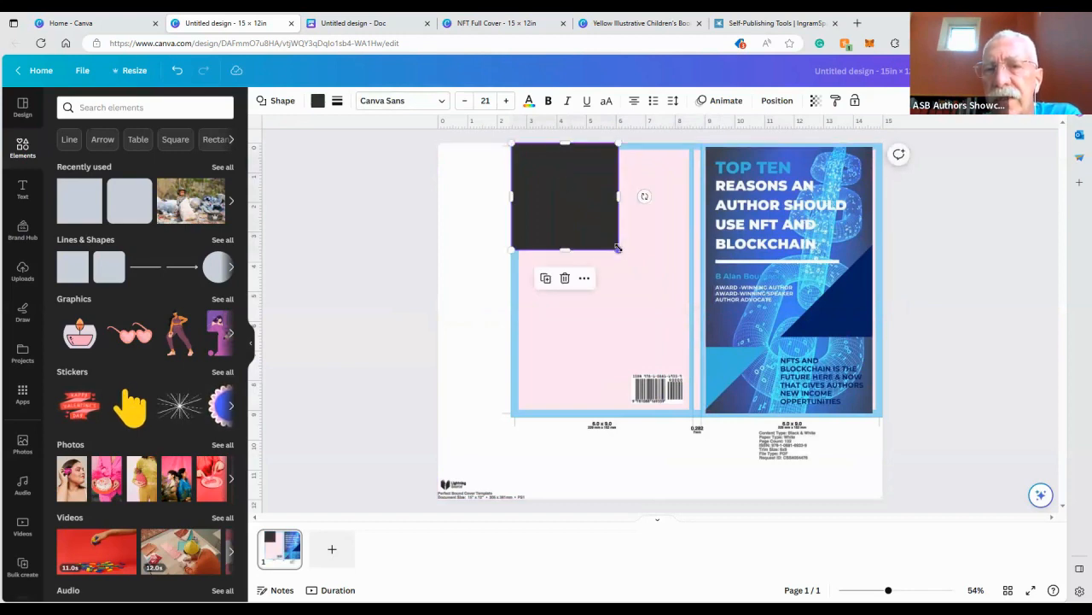
{"action": "left_click_drag", "start_coordinate": [617, 247], "coordinate": [885, 420]}
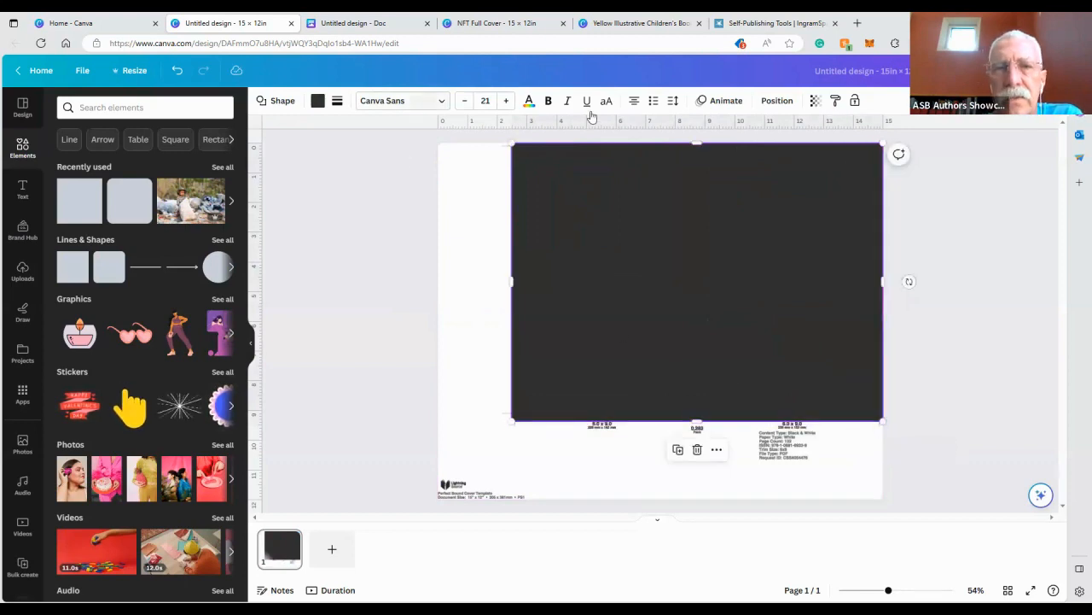
{"action": "left_click", "coordinate": [776, 99]}
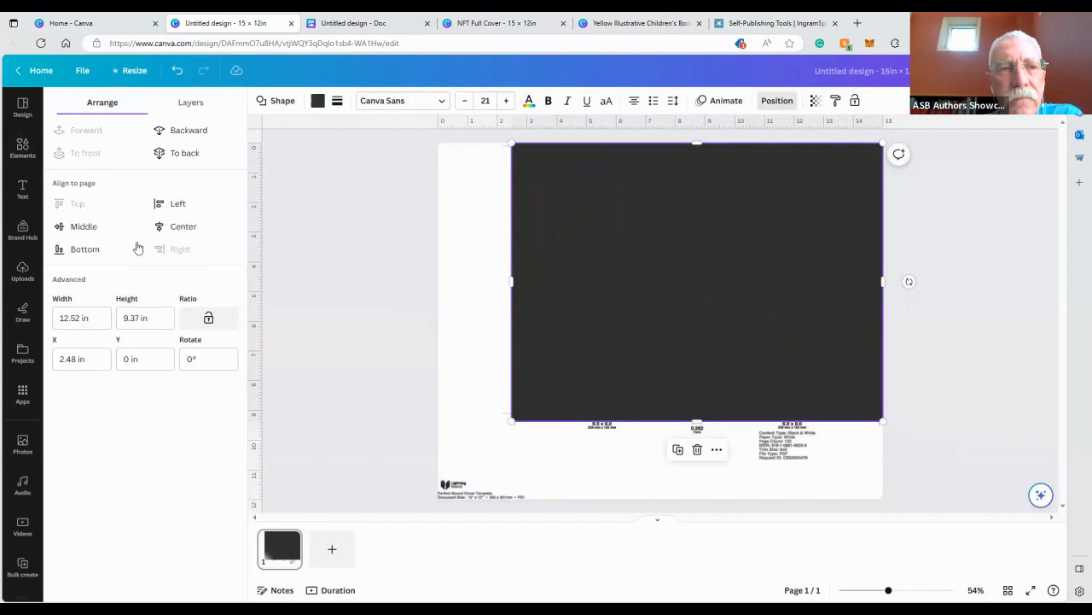
{"action": "left_click", "coordinate": [182, 130]}
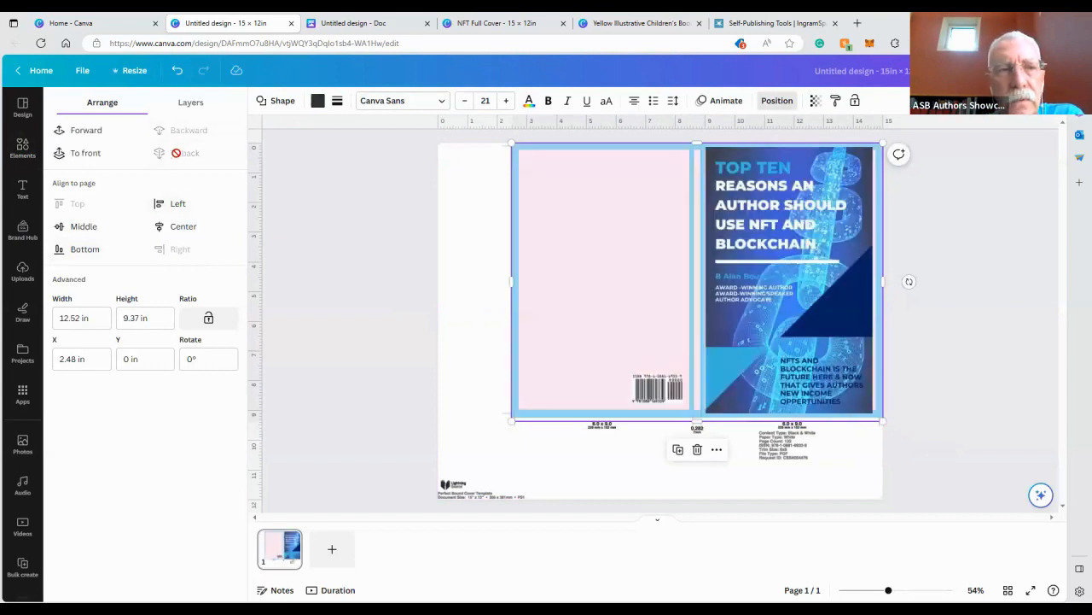
{"action": "left_click", "coordinate": [87, 131]}
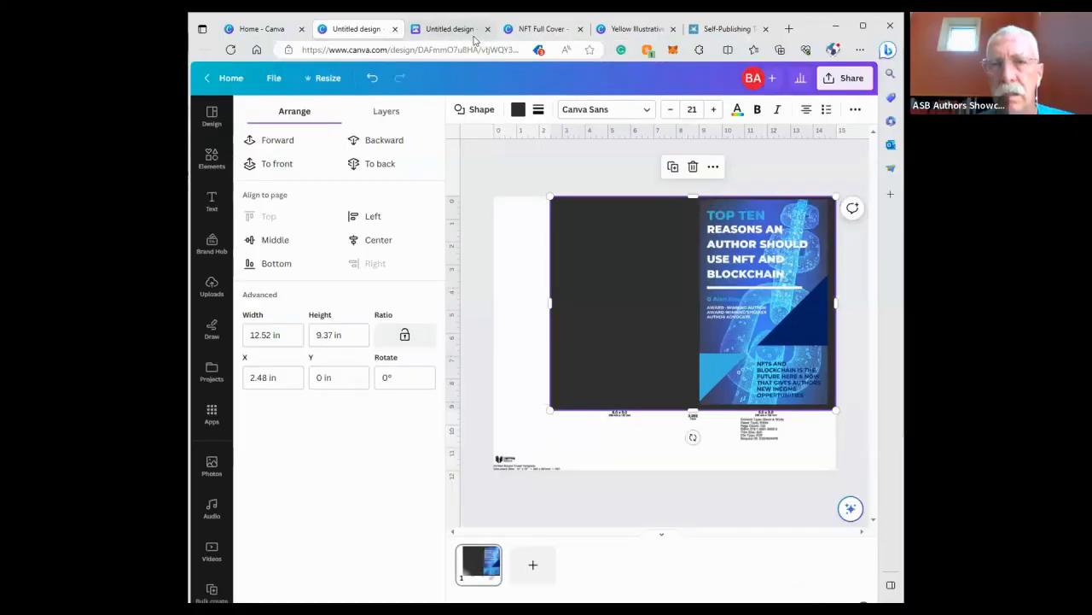
Review the NFT Full Cover design in its tab and switch to the IngramSpark self-publishing tools page
{"action": "left_click", "coordinate": [419, 25]}
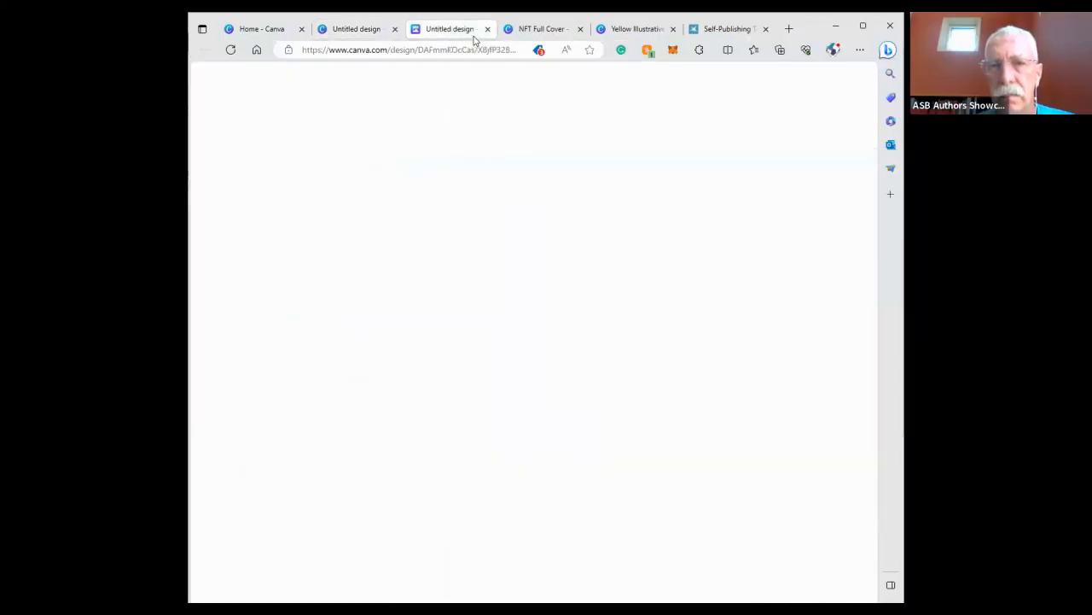
{"action": "left_click", "coordinate": [509, 29]}
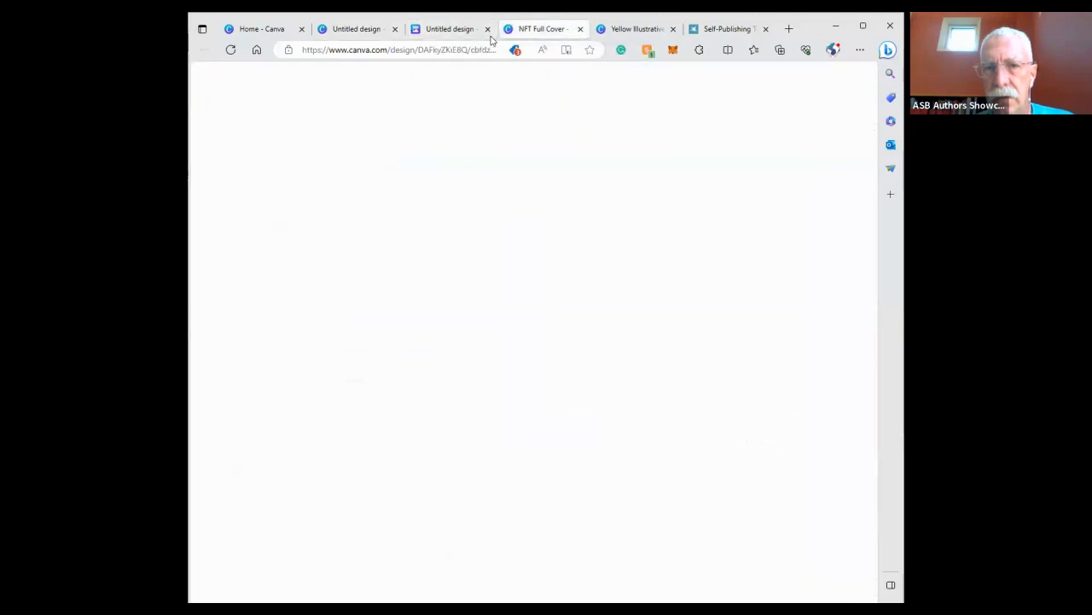
{"action": "left_click", "coordinate": [864, 29]}
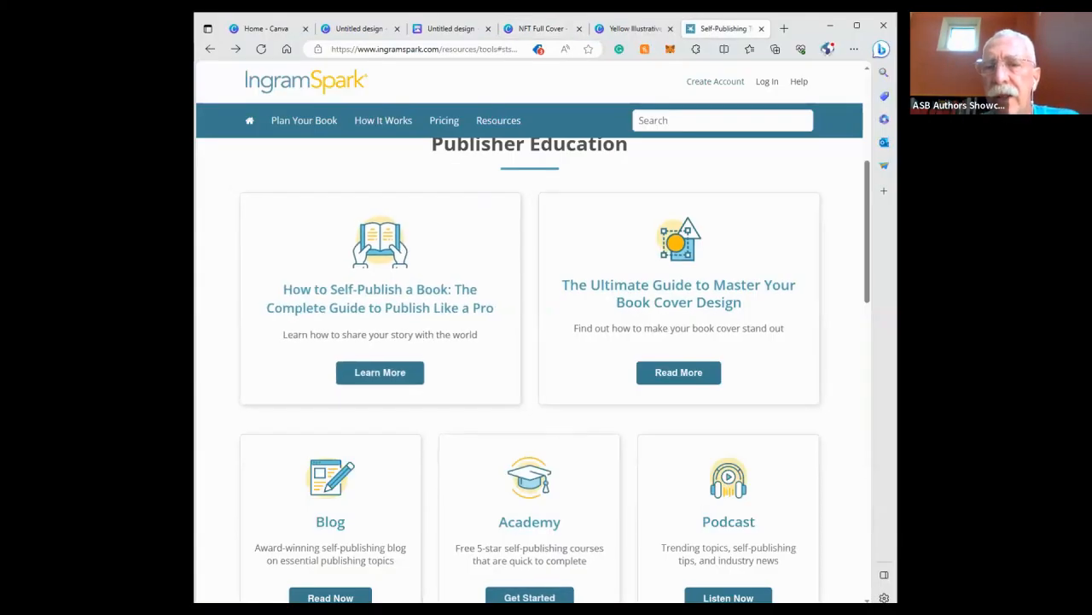
{"action": "left_click", "coordinate": [857, 28]}
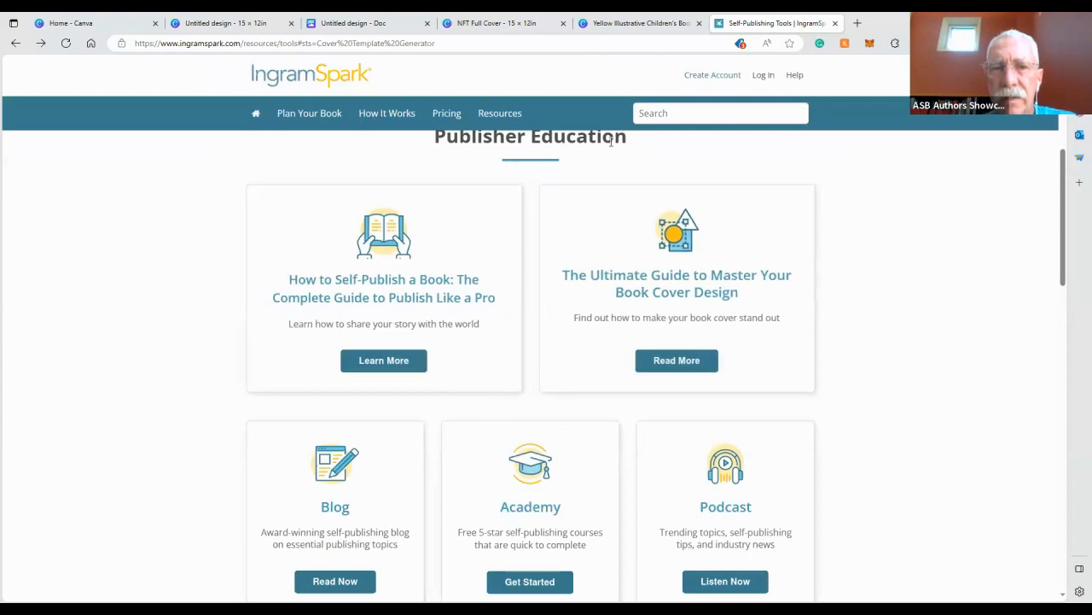
Search the IngramSpark site for "cover tem" and open the Cover Template Generator result
{"action": "scroll", "coordinate": [342, 231], "scroll_direction": "down", "scroll_amount": 1}
{"action": "scroll", "coordinate": [372, 285], "scroll_direction": "up", "scroll_amount": 3}
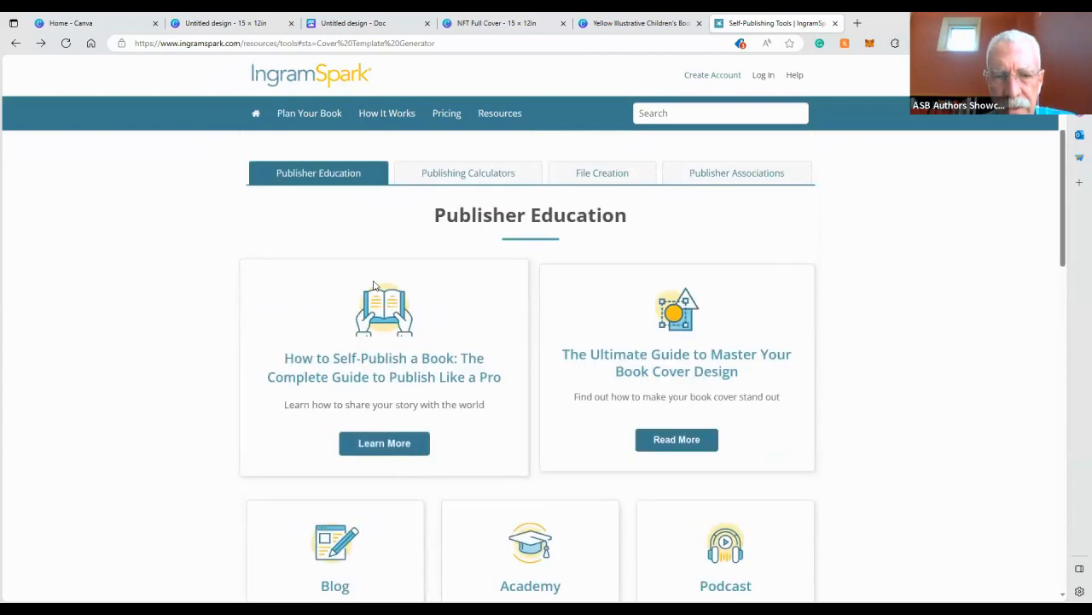
{"action": "scroll", "coordinate": [371, 285], "scroll_direction": "up", "scroll_amount": 2}
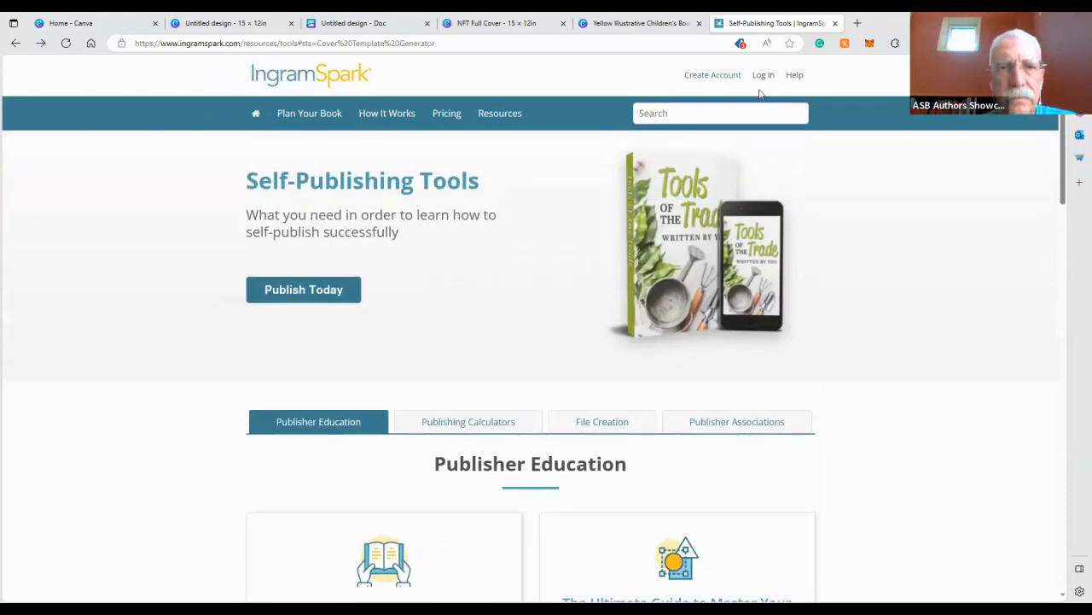
{"action": "left_click", "coordinate": [725, 109]}
{"action": "type", "text": "c"}
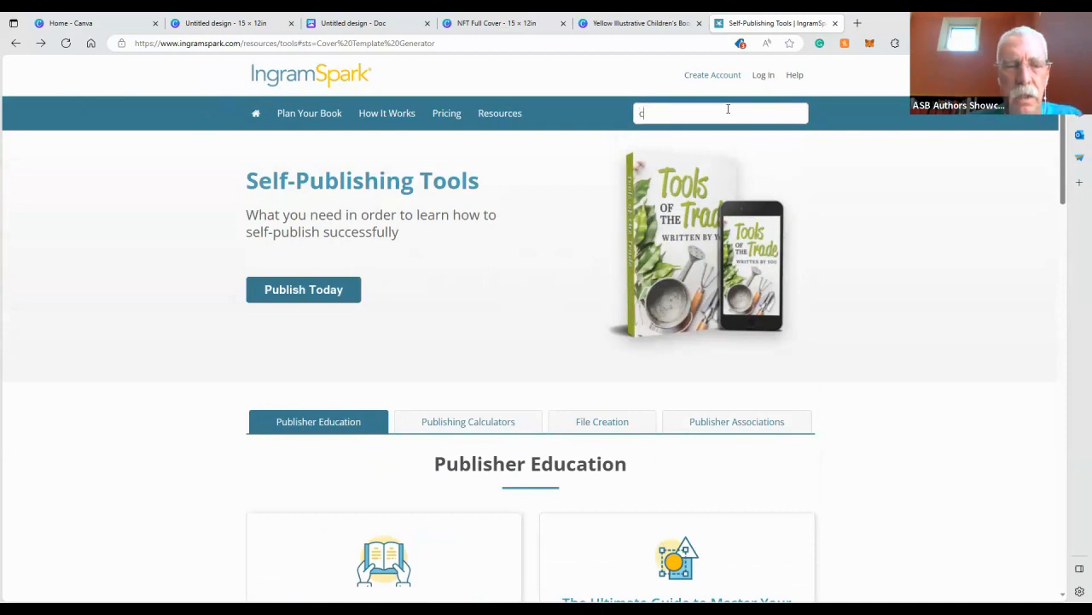
{"action": "type", "text": "over tem"}
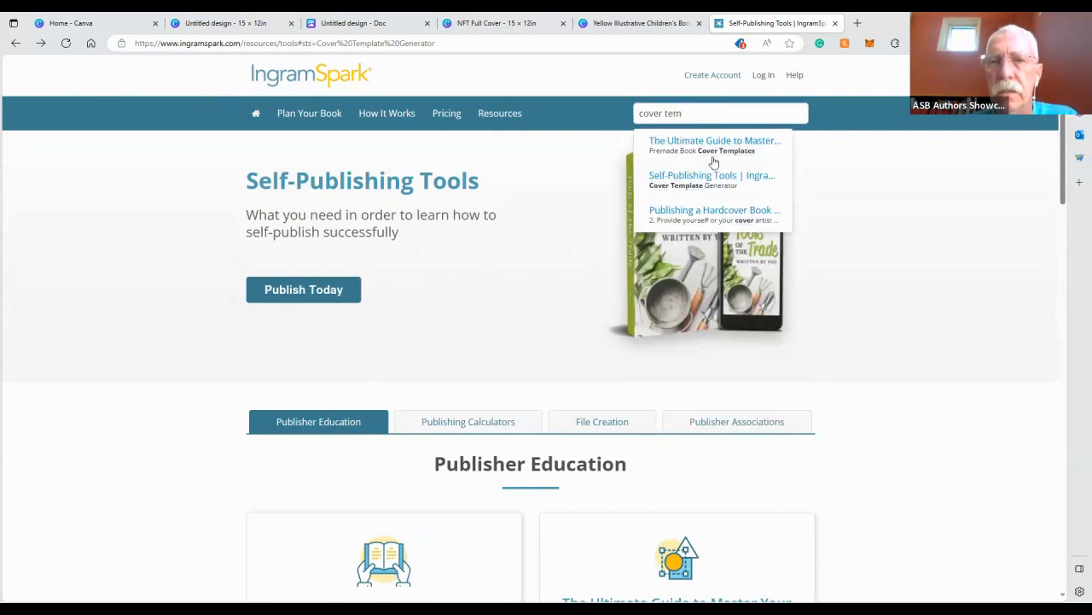
{"action": "left_click", "coordinate": [715, 183]}
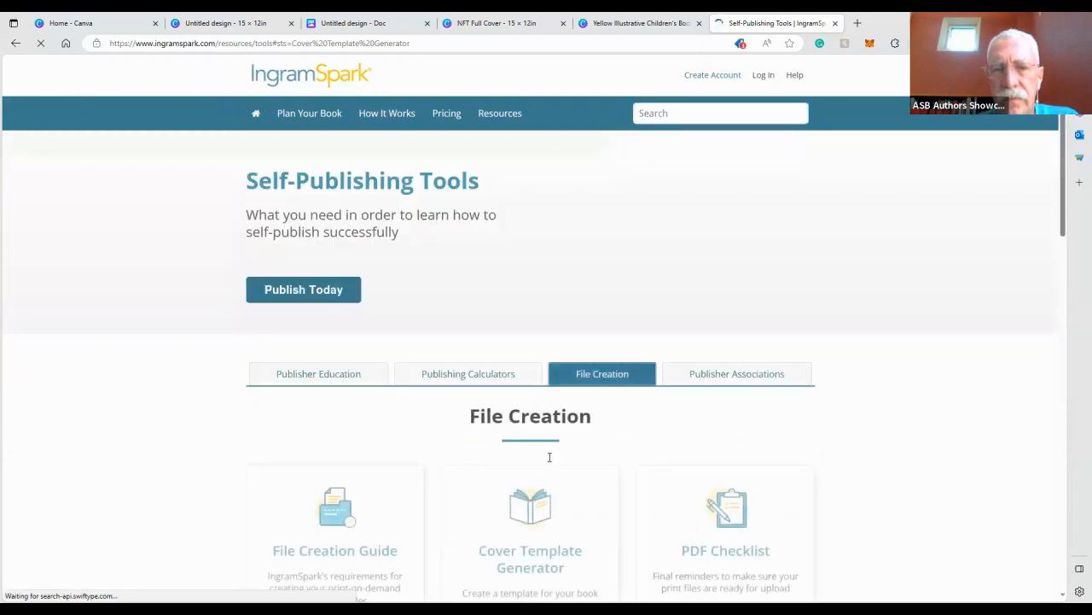
Open IngramSpark's Cover Template Generator form, then return to the Canva home tab
{"action": "scroll", "coordinate": [546, 426], "scroll_direction": "down", "scroll_amount": 7}
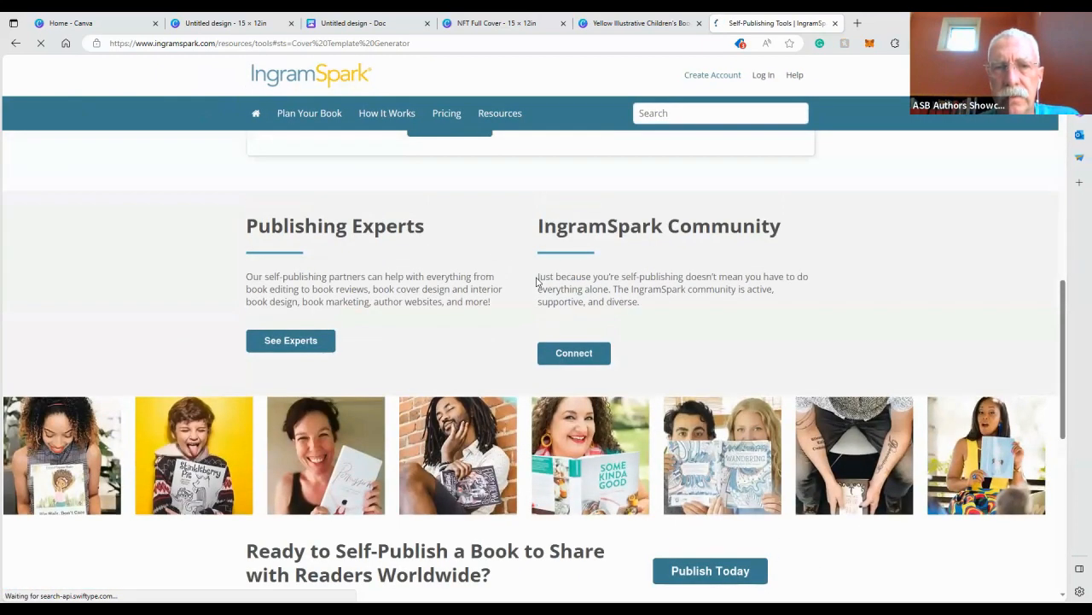
{"action": "scroll", "coordinate": [537, 282], "scroll_direction": "up", "scroll_amount": 5}
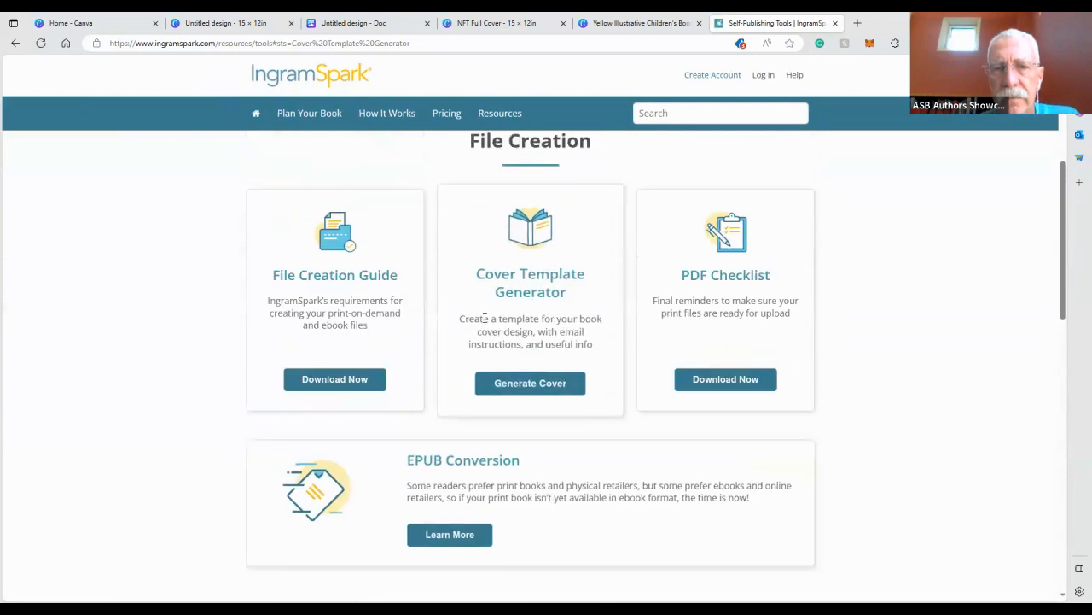
{"action": "left_click", "coordinate": [528, 385]}
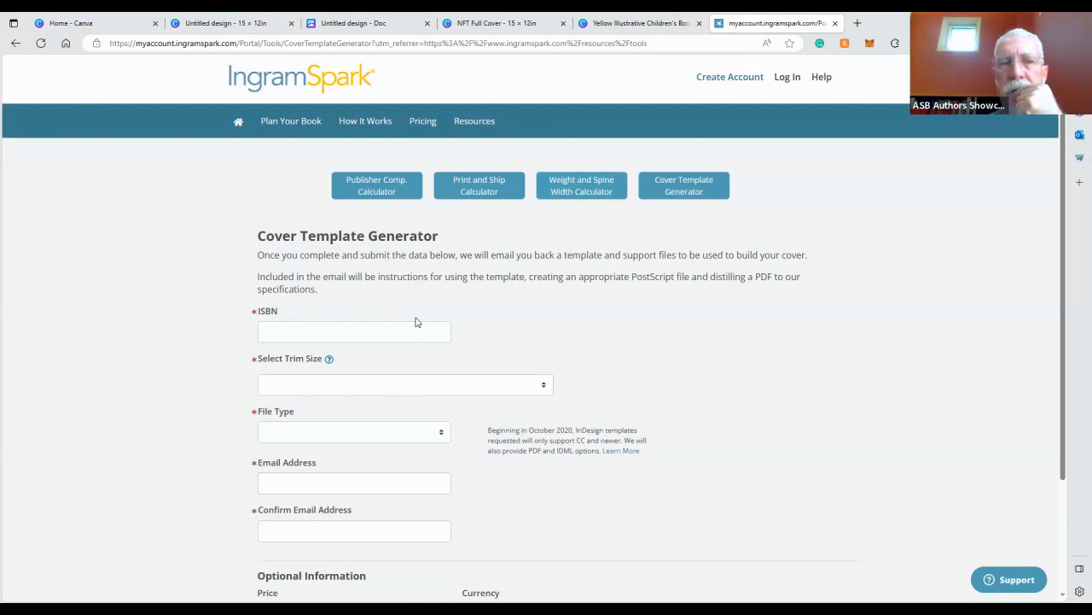
{"action": "left_click", "coordinate": [127, 24]}
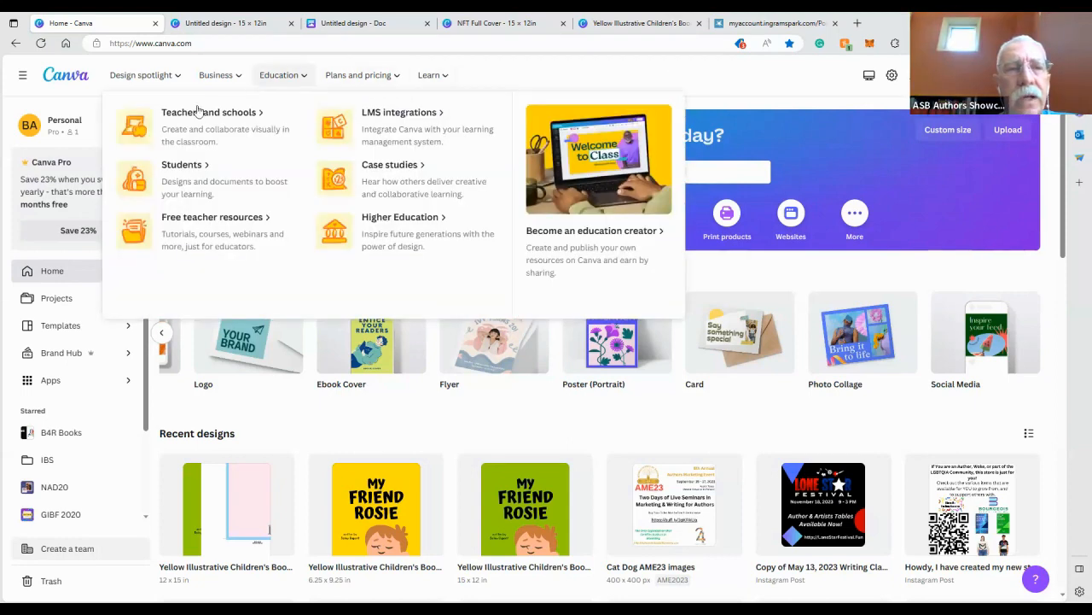
Compare the untitled 15 × 12 in design with the finished NFT Full Cover design in its tab
{"action": "left_click", "coordinate": [243, 21]}
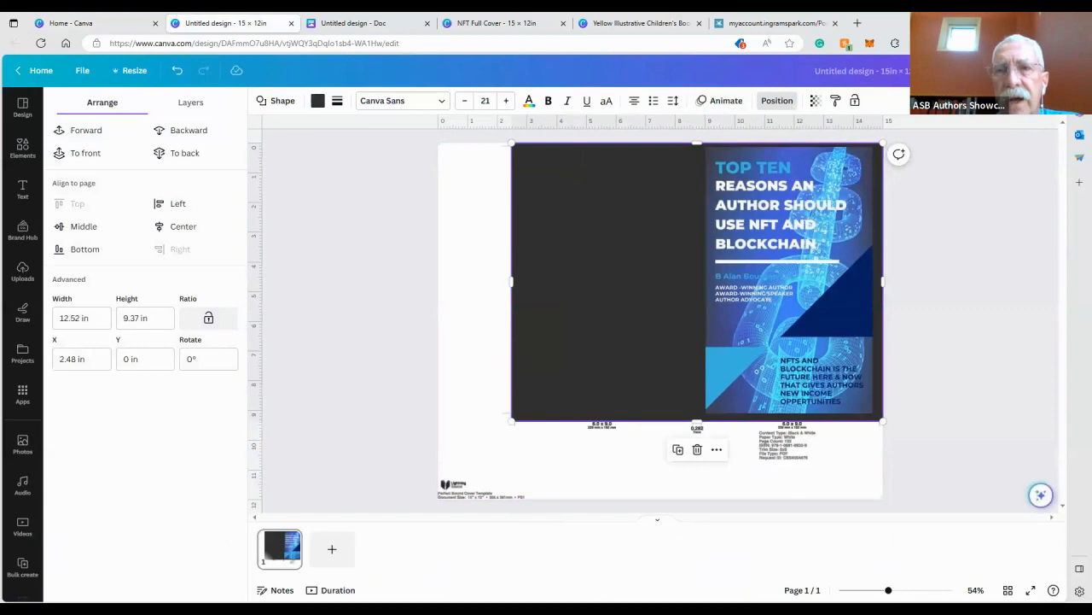
{"action": "left_click", "coordinate": [1053, 21]}
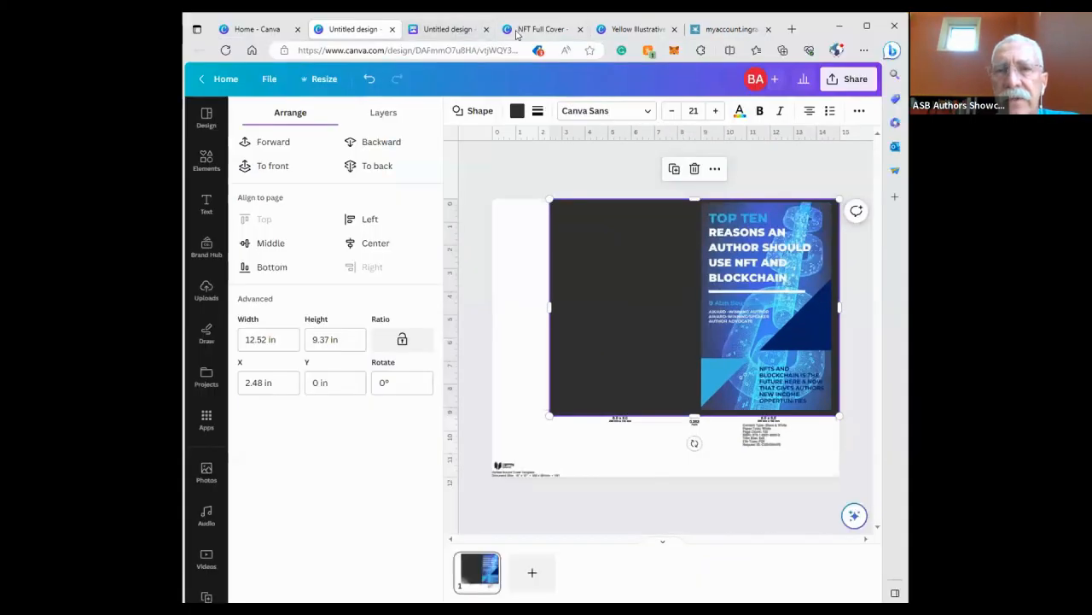
{"action": "left_click", "coordinate": [527, 30]}
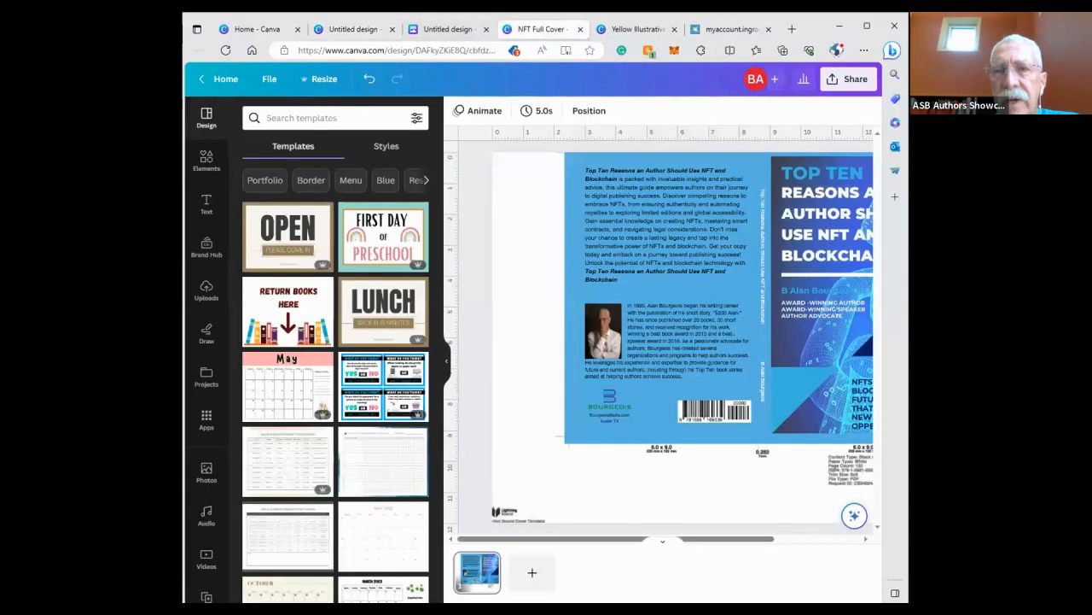
{"action": "left_click", "coordinate": [867, 26]}
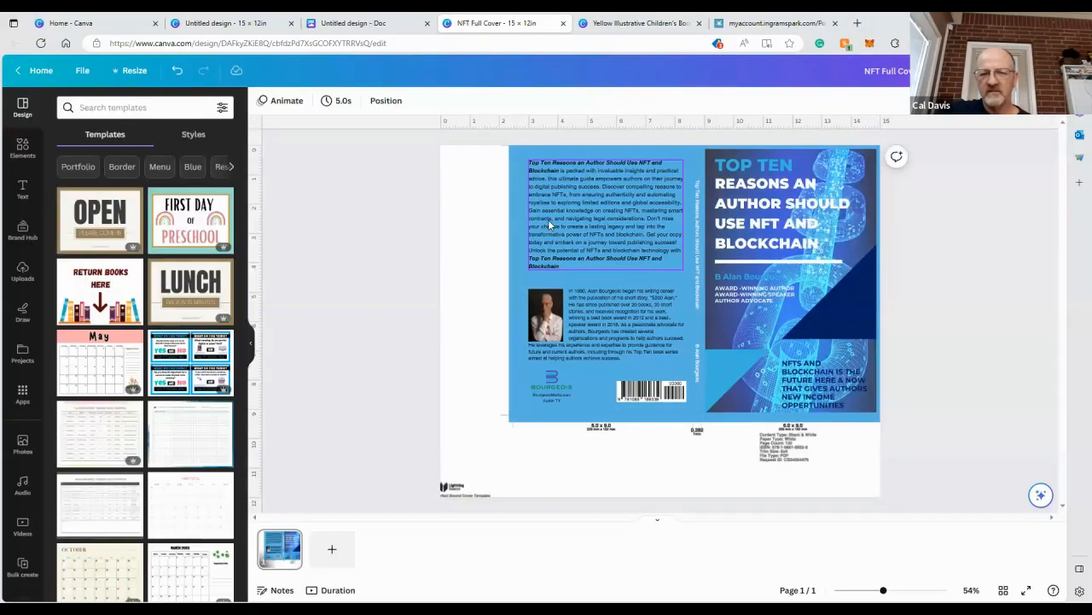
Open the NFT Blockchain Book design from the BMC folder in Projects
{"action": "left_click", "coordinate": [60, 19]}
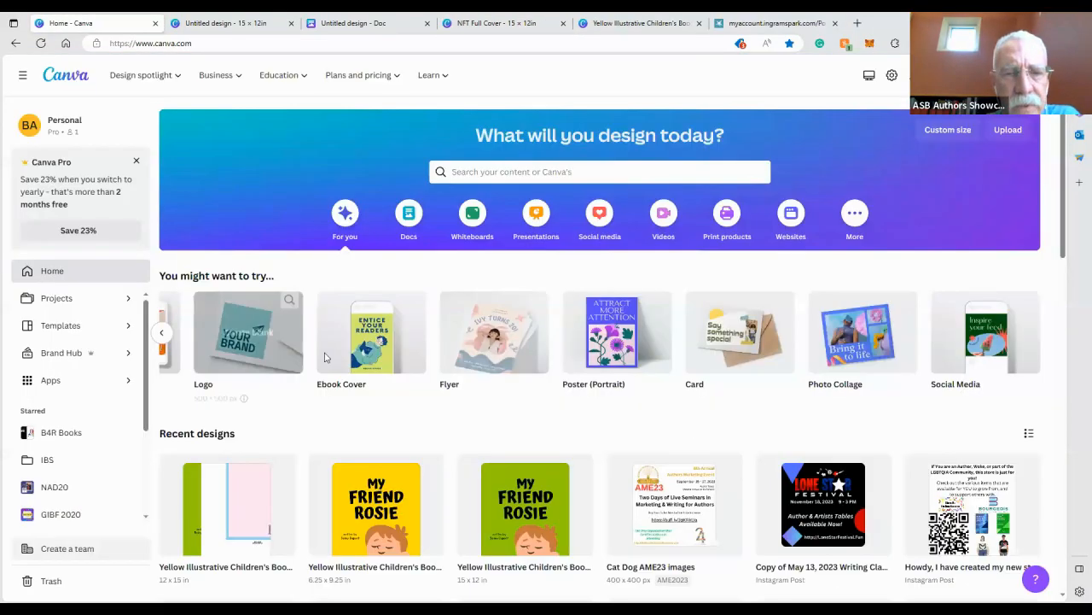
{"action": "scroll", "coordinate": [363, 367], "scroll_direction": "down", "scroll_amount": 3}
{"action": "scroll", "coordinate": [369, 373], "scroll_direction": "down", "scroll_amount": 10}
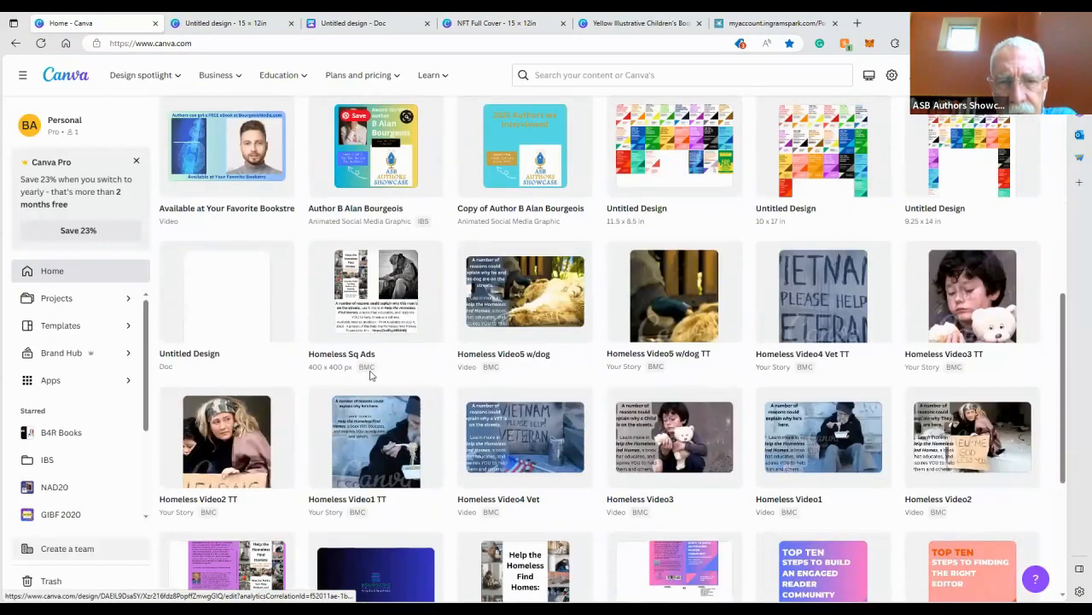
{"action": "scroll", "coordinate": [370, 373], "scroll_direction": "up", "scroll_amount": 1}
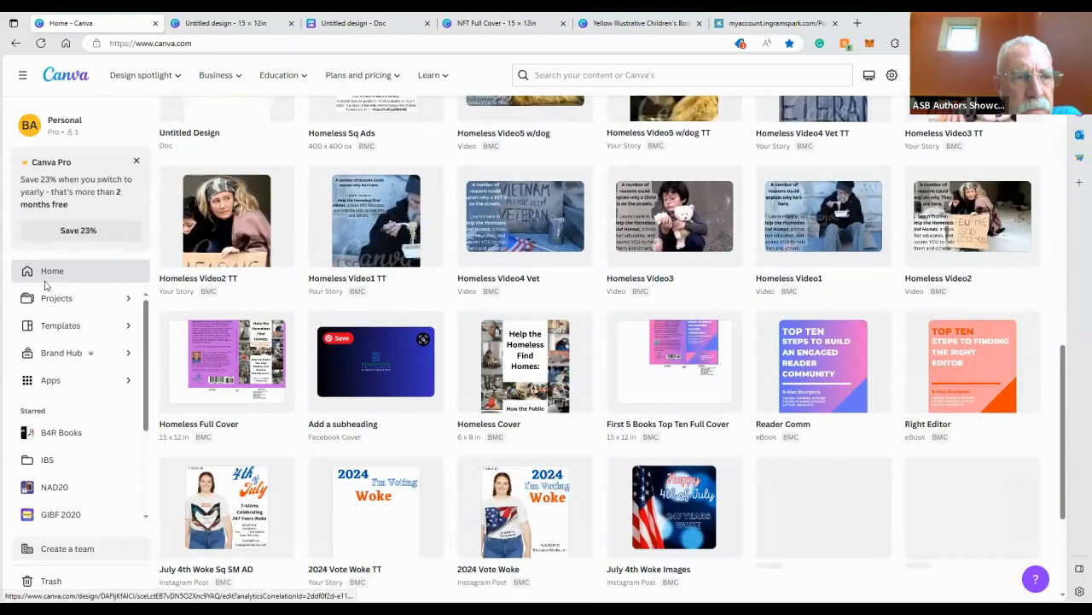
{"action": "left_click", "coordinate": [70, 299]}
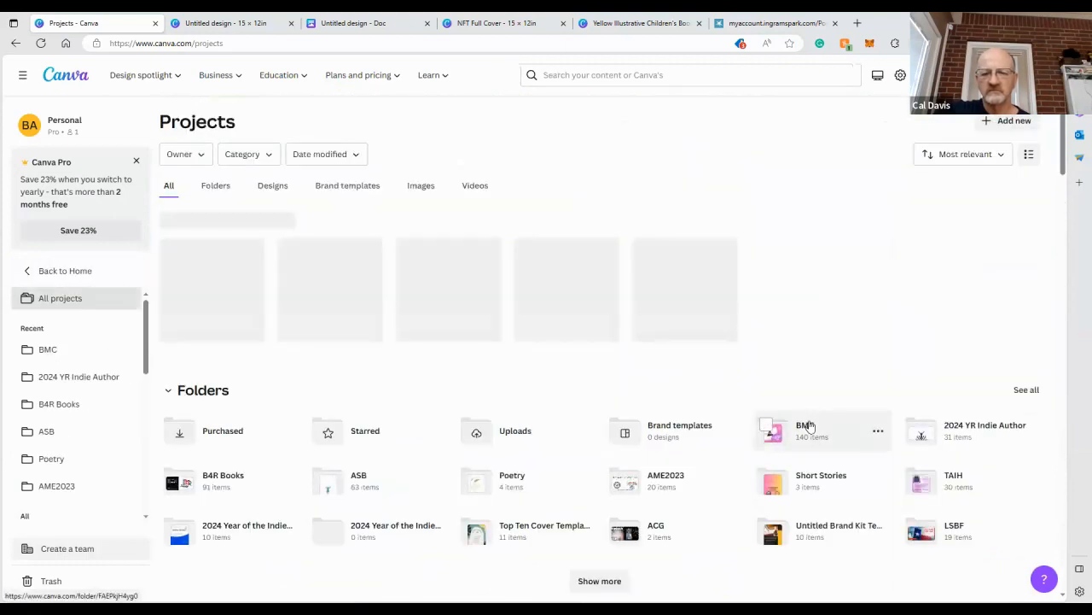
{"action": "left_click", "coordinate": [808, 426]}
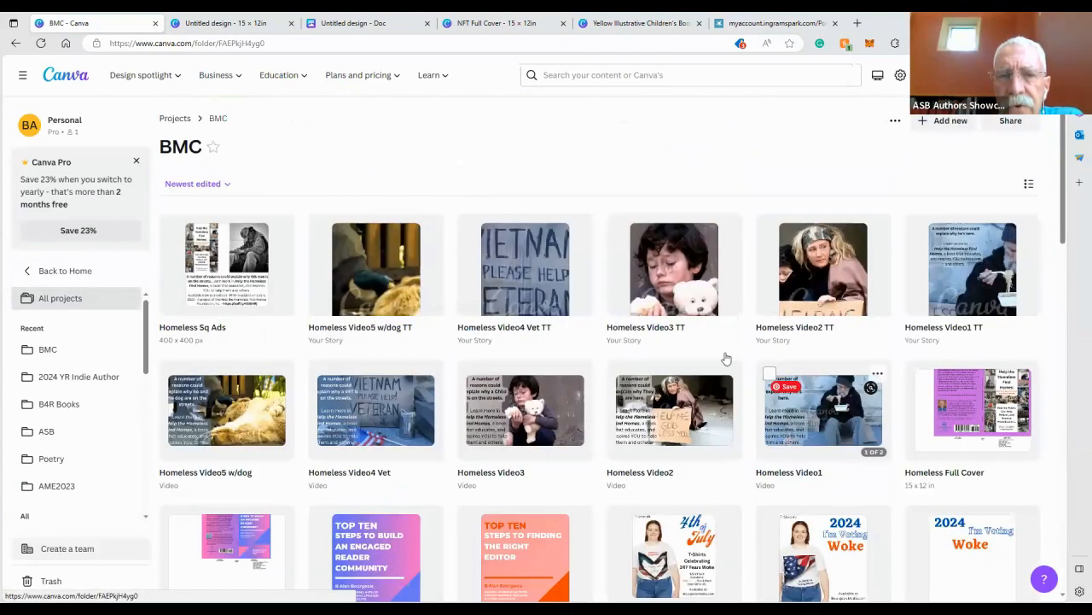
{"action": "scroll", "coordinate": [726, 358], "scroll_direction": "down", "scroll_amount": 3}
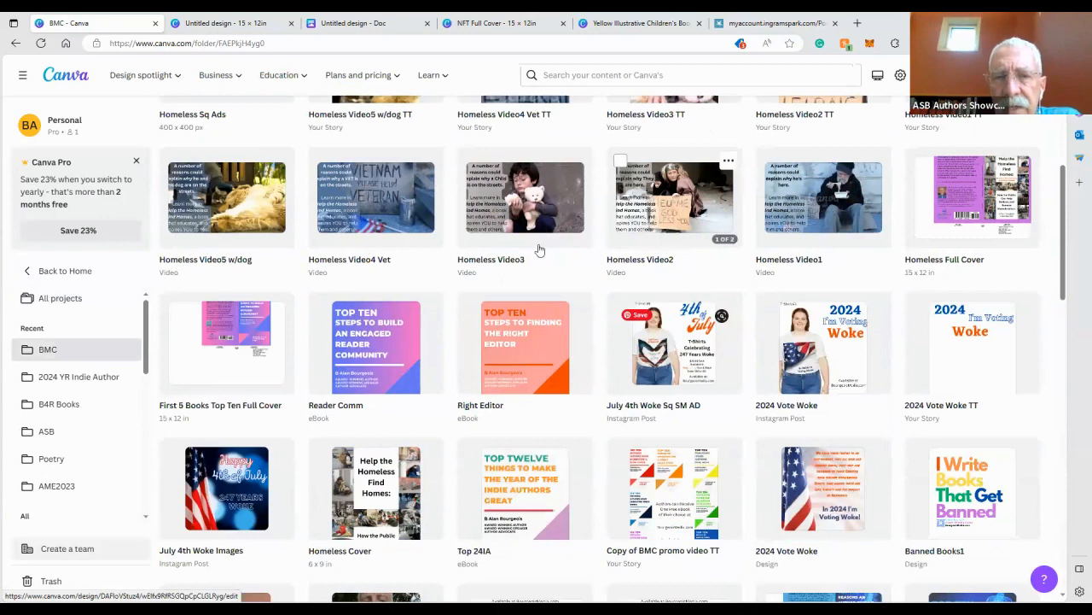
{"action": "scroll", "coordinate": [684, 406], "scroll_direction": "down", "scroll_amount": 1}
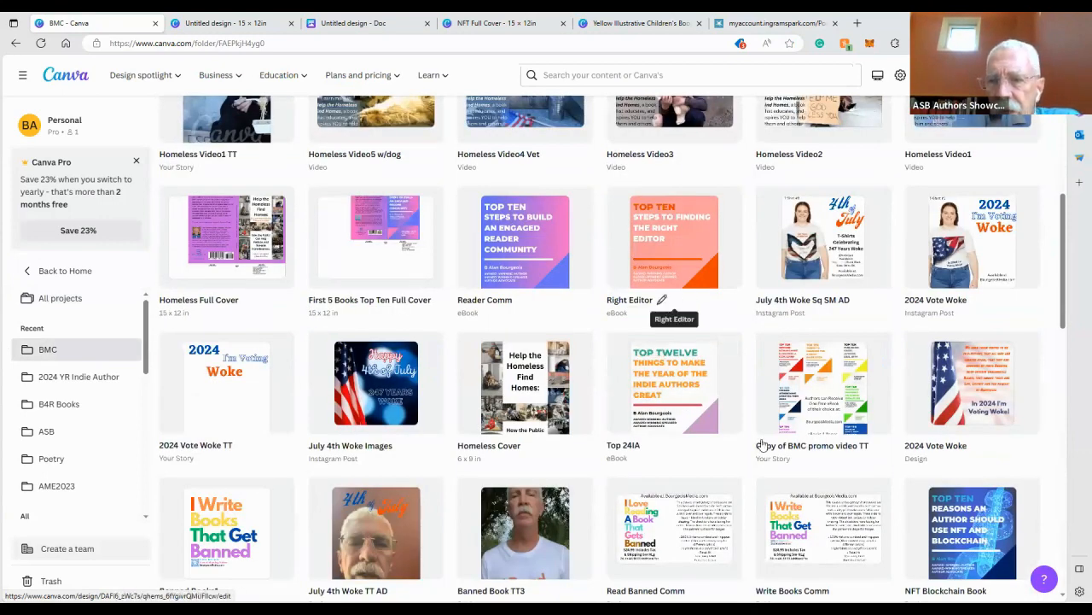
{"action": "left_click", "coordinate": [1010, 551]}
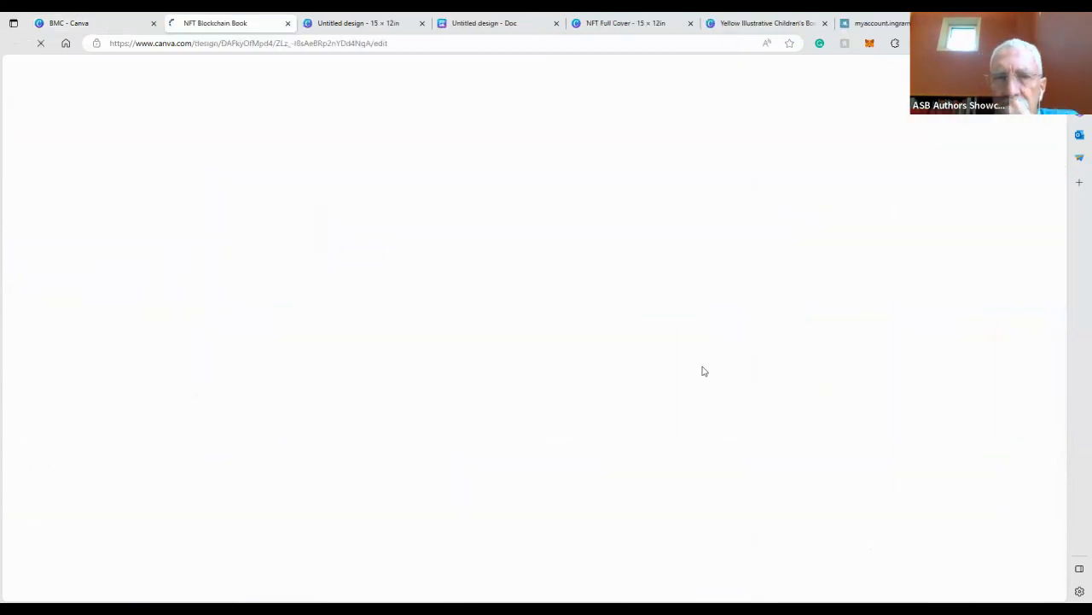